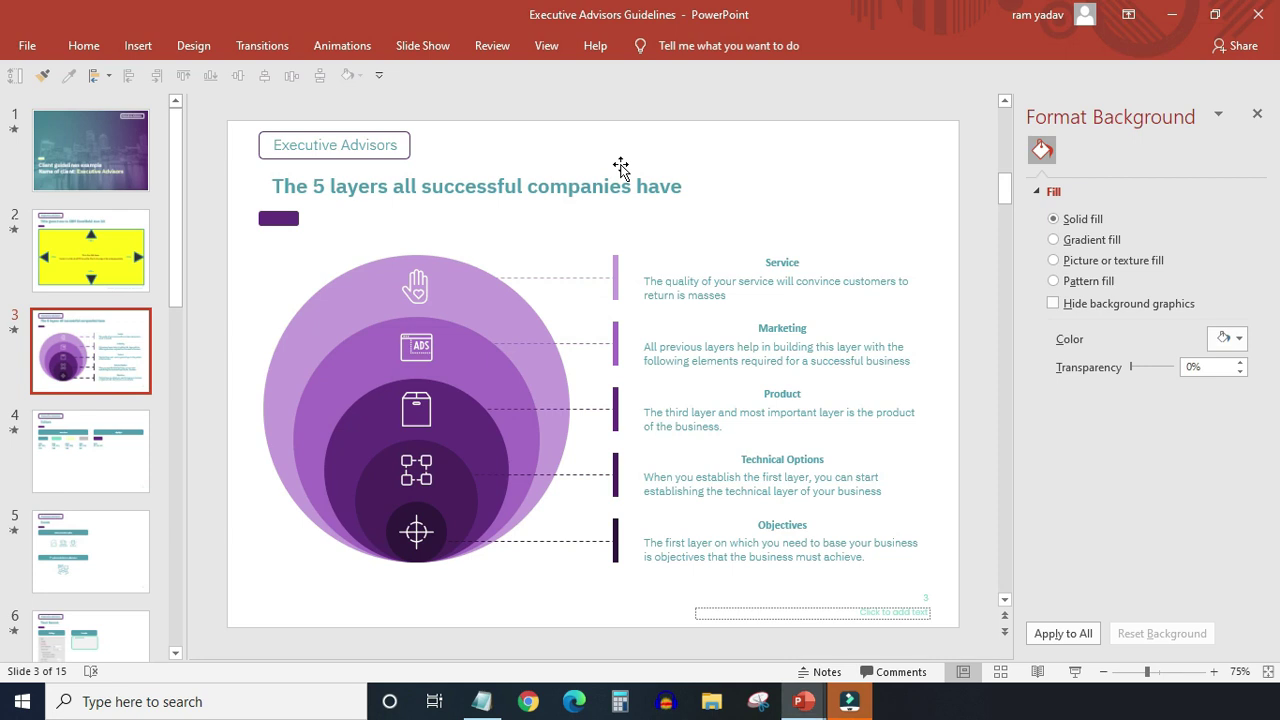
- Duplicate the yellow slide-frame slide to create slide 3
{"action": "left_click", "coordinate": [86, 256]}
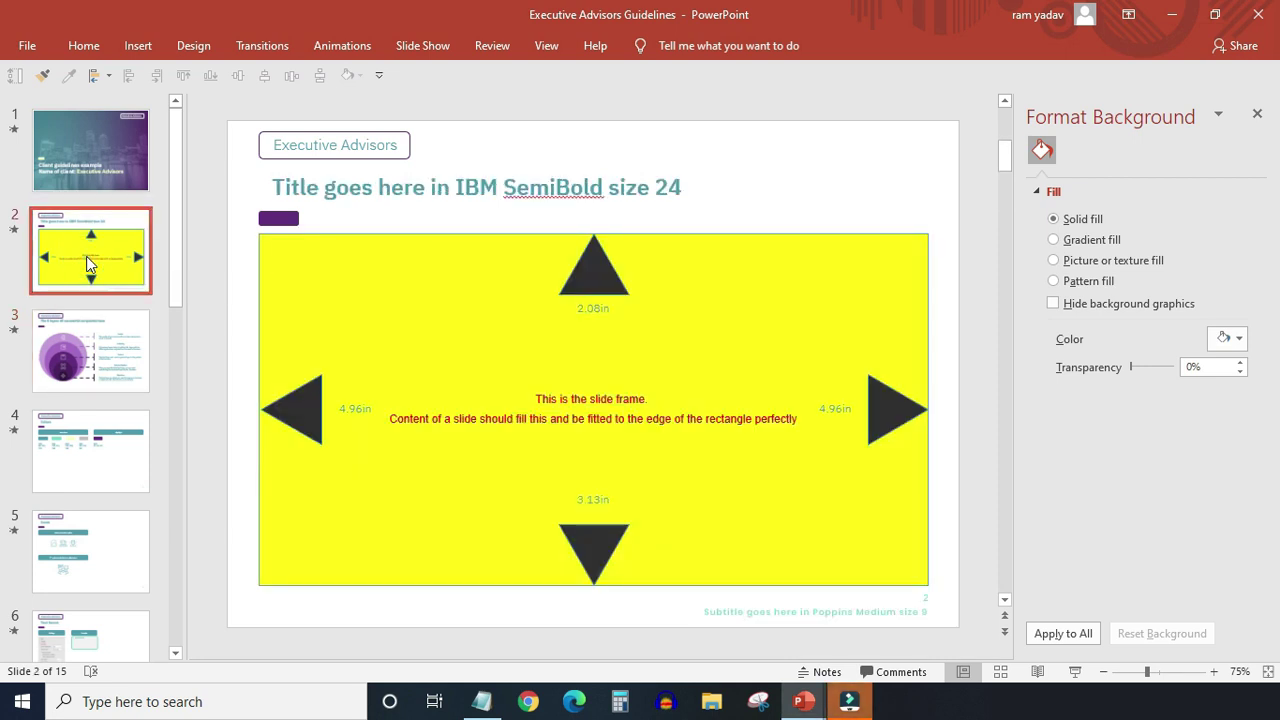
{"action": "right_click", "coordinate": [86, 258]}
{"action": "left_click", "coordinate": [137, 390]}
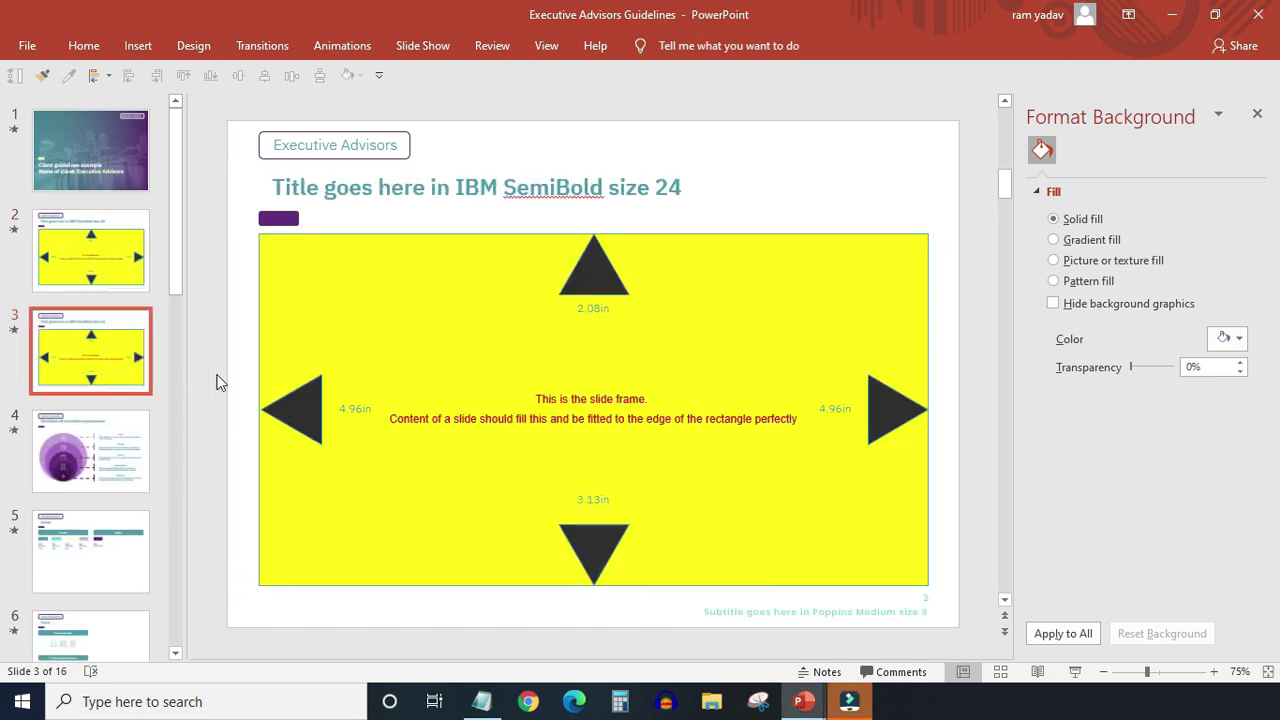
- Delete the copy's arrows and measurement labels and erase its red instruction text
{"action": "left_click", "coordinate": [298, 408]}
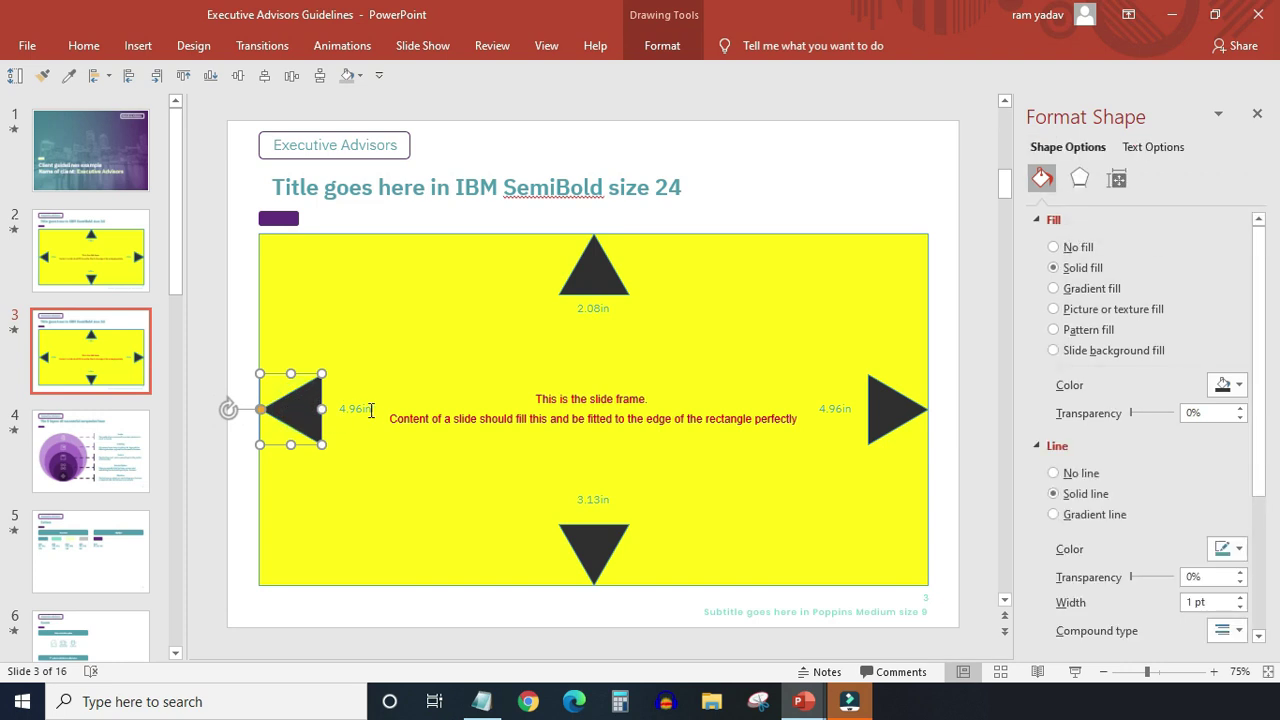
{"action": "left_click", "coordinate": [358, 409], "text": "shift"}
{"action": "left_click", "coordinate": [592, 272], "text": "shift"}
{"action": "left_click", "coordinate": [605, 308], "text": "shift"}
{"action": "left_click", "coordinate": [895, 408], "text": "shift"}
{"action": "left_click", "coordinate": [835, 409], "text": "shift"}
{"action": "left_click", "coordinate": [605, 553], "text": "shift"}
{"action": "left_click", "coordinate": [620, 502], "text": "shift"}
{"action": "key", "text": "Delete"}
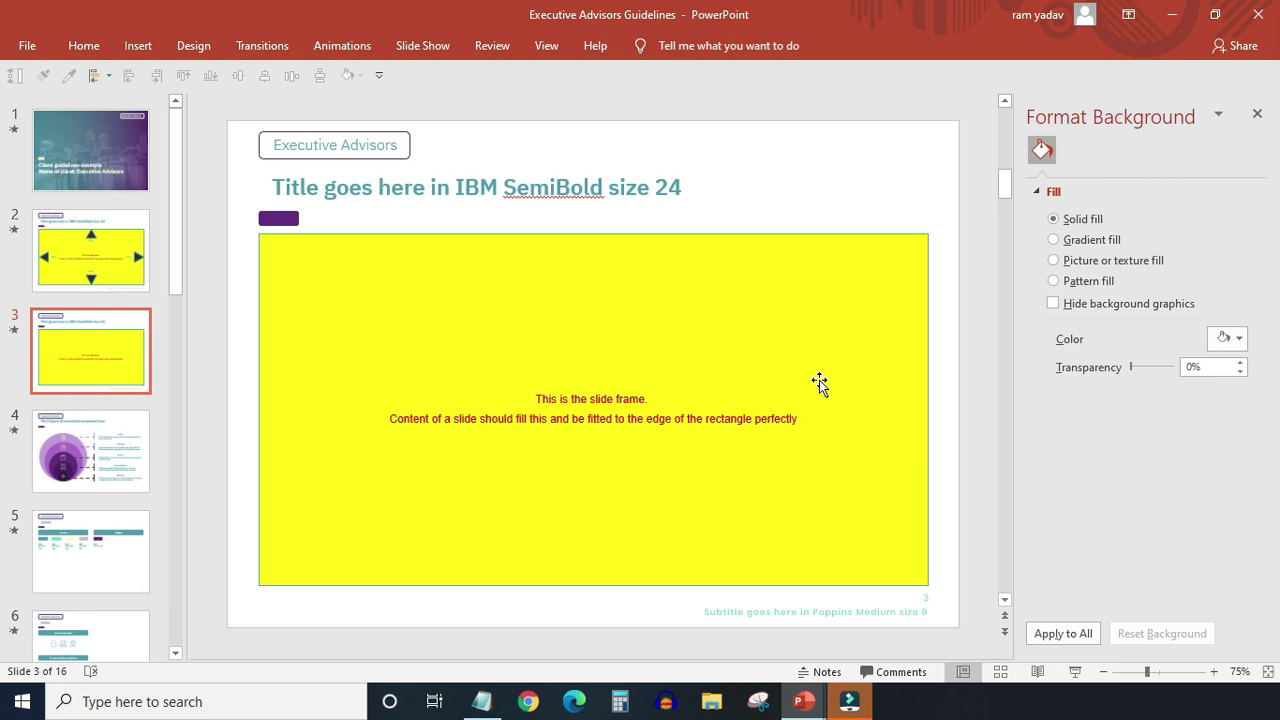
{"action": "left_click", "coordinate": [795, 420]}
{"action": "key", "text": "BackSpace"}
{"action": "key", "text": "BackSpace"}
{"action": "key", "text": "BackSpace"}
{"action": "key", "text": "BackSpace"}
{"action": "key", "text": "BackSpace"}
{"action": "key", "text": "BackSpace"}
{"action": "key", "text": "BackSpace"}
{"action": "key", "text": "BackSpace"}
{"action": "key", "text": "BackSpace"}
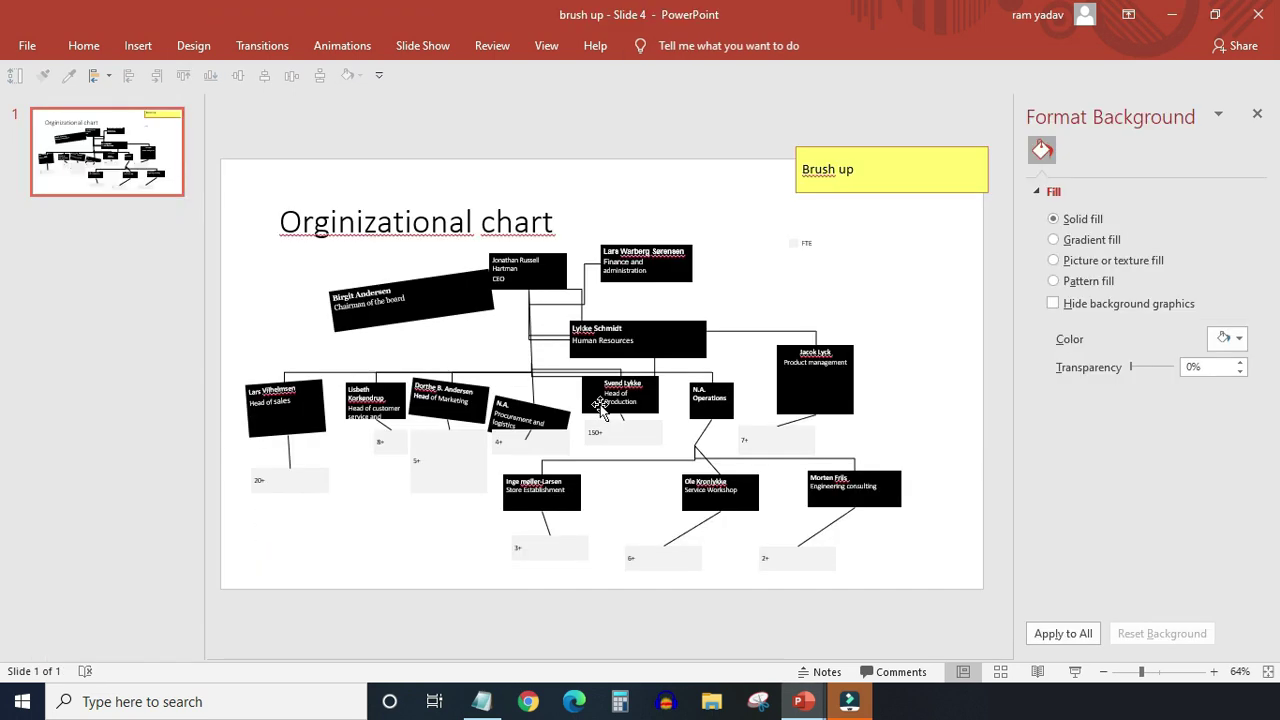
- Select and copy the entire org chart in the brush up file
{"action": "left_click", "coordinate": [598, 403]}
{"action": "left_click", "coordinate": [737, 296]}
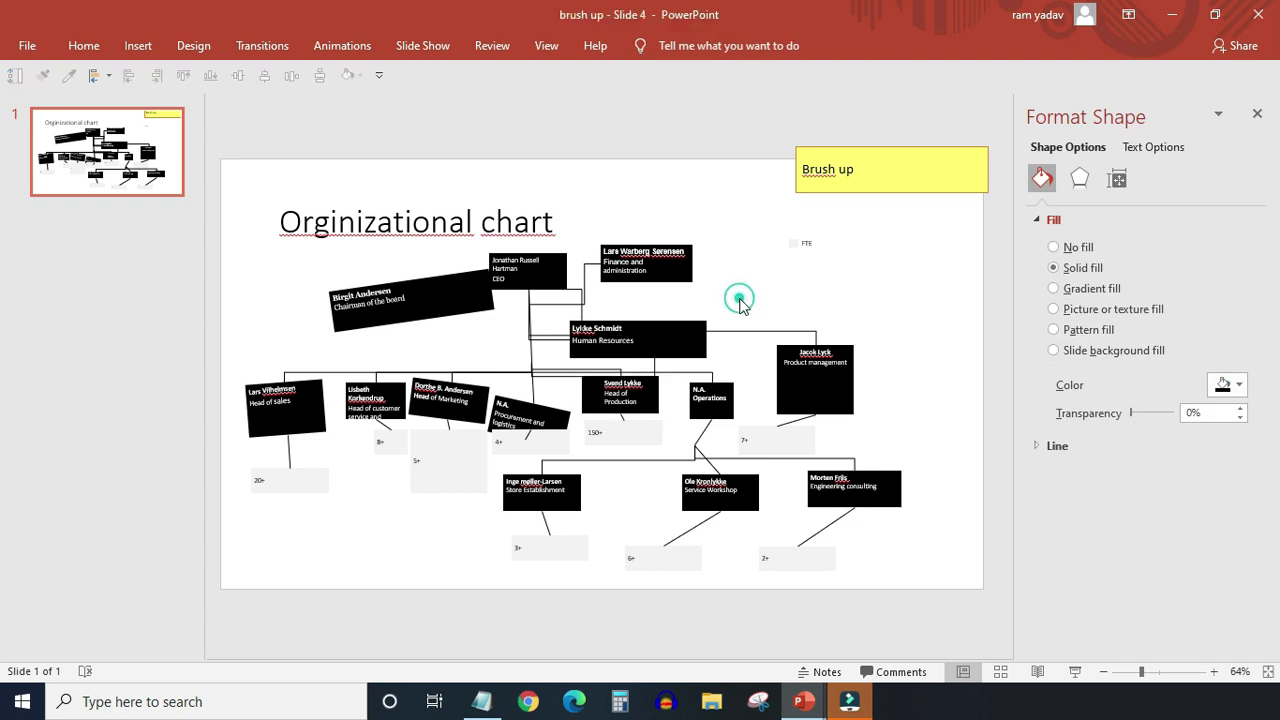
{"action": "key", "text": "ctrl+a"}
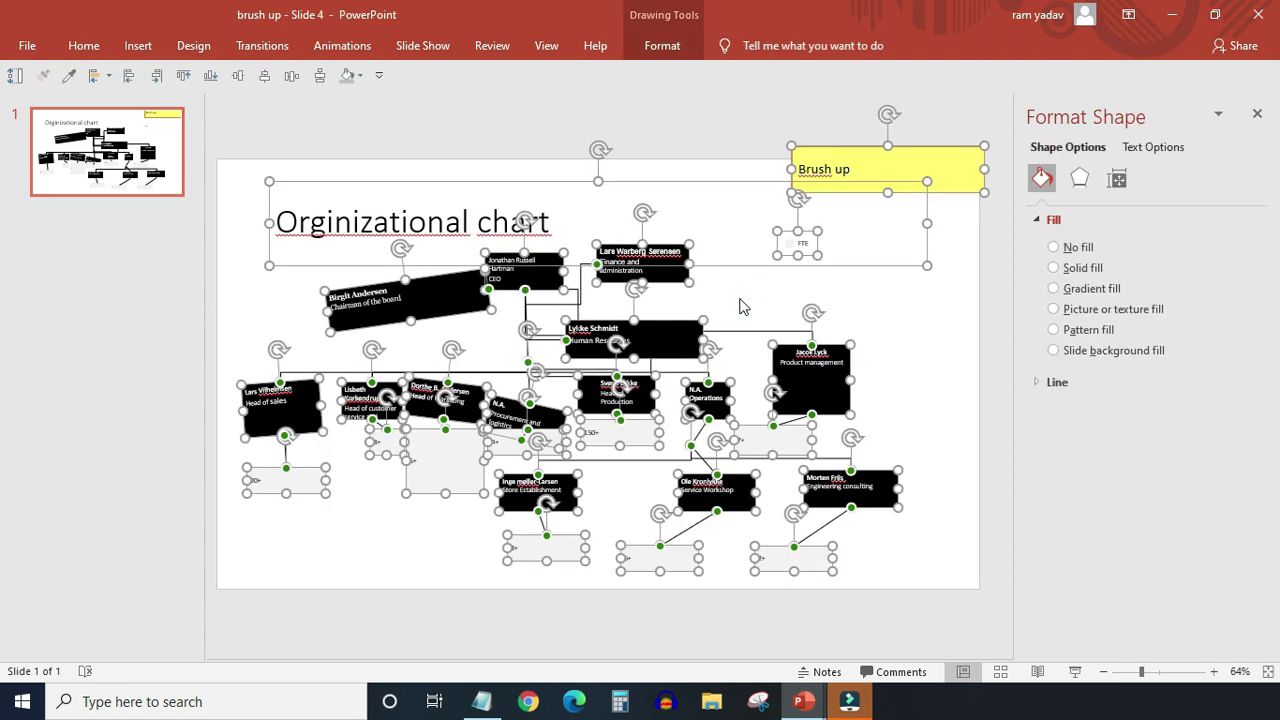
{"action": "key", "text": "ctrl+c"}
- Paste the org chart onto slide 3 and delete the yellow Brush up note
{"action": "key", "text": "alt+Tab"}
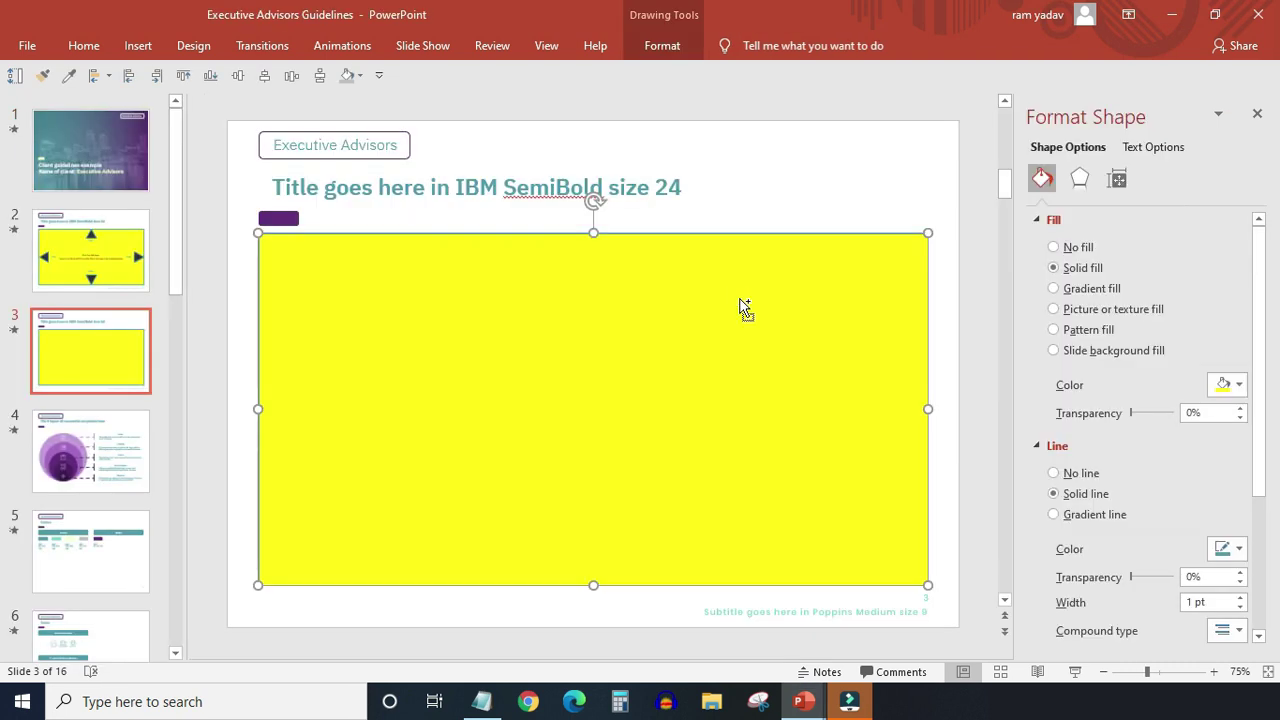
{"action": "key", "text": "ctrl+v"}
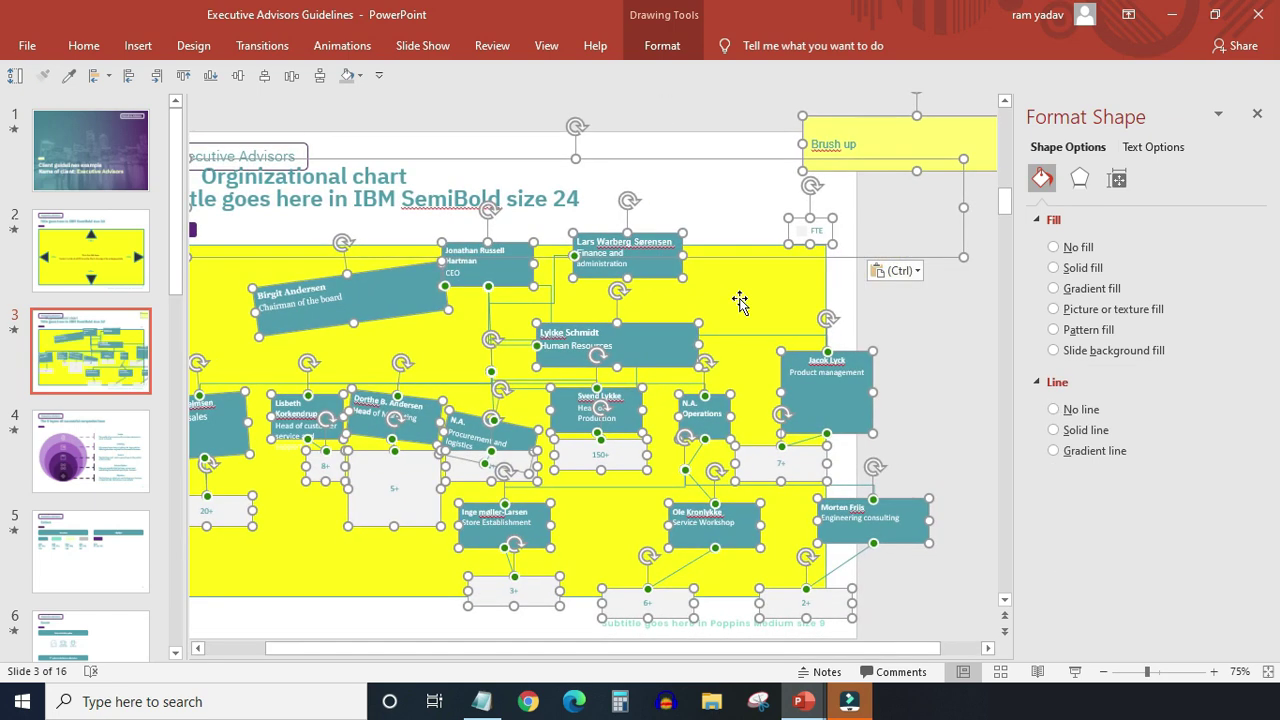
{"action": "left_click", "coordinate": [731, 206]}
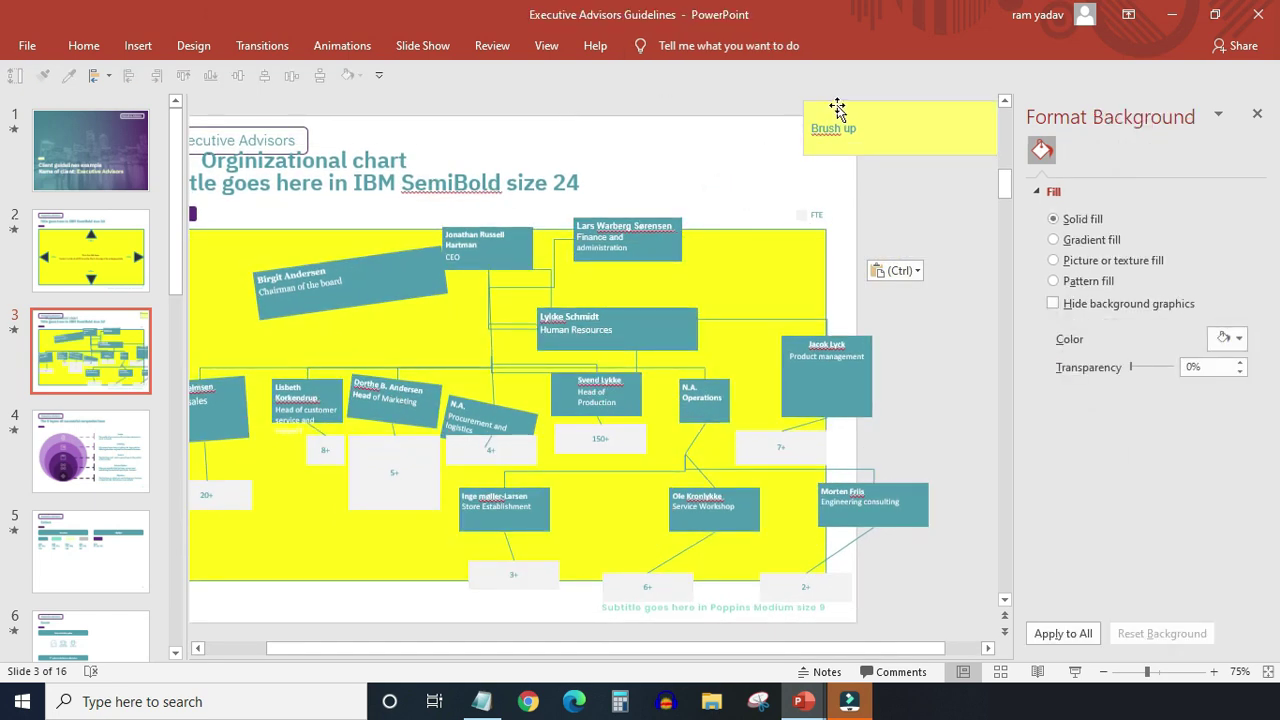
{"action": "left_click", "coordinate": [837, 107]}
{"action": "key", "text": "Delete"}
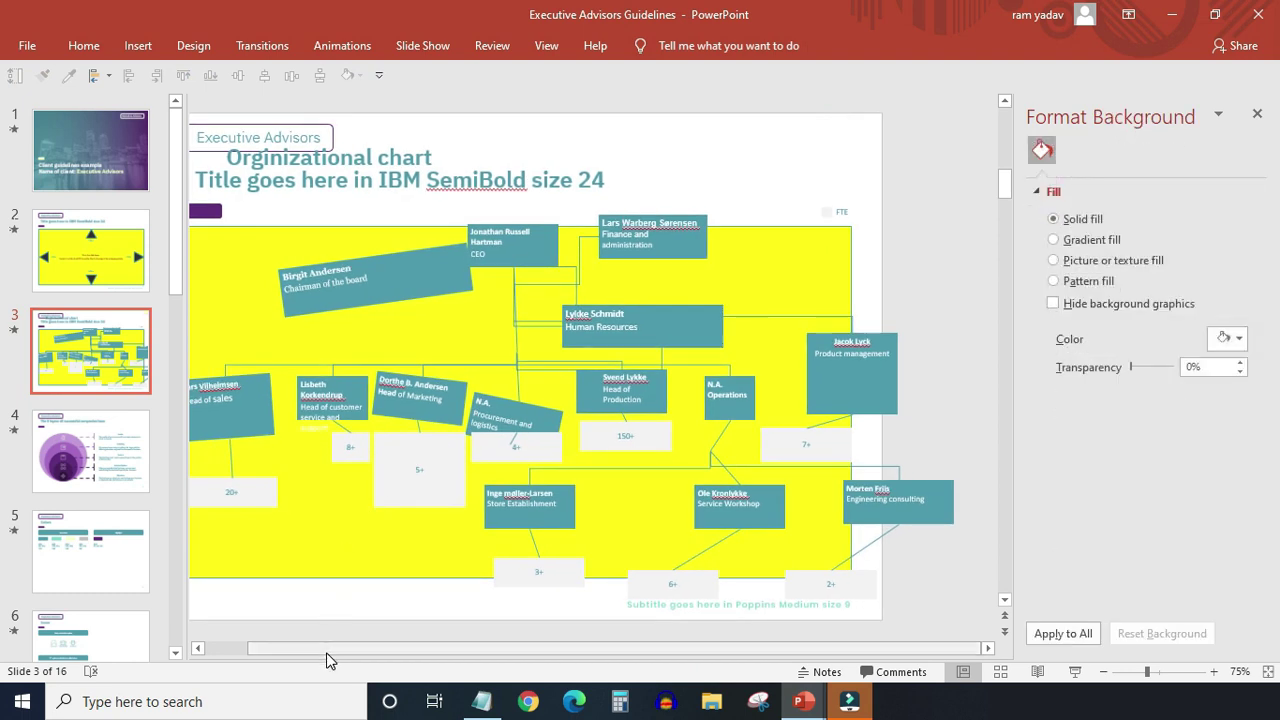
- Show the CEO box's size and rotation settings, then check neighbouring boxes' tilt (Procurement at 12°)
{"action": "scroll", "coordinate": [222, 660], "scroll_direction": "left", "scroll_amount": 2}
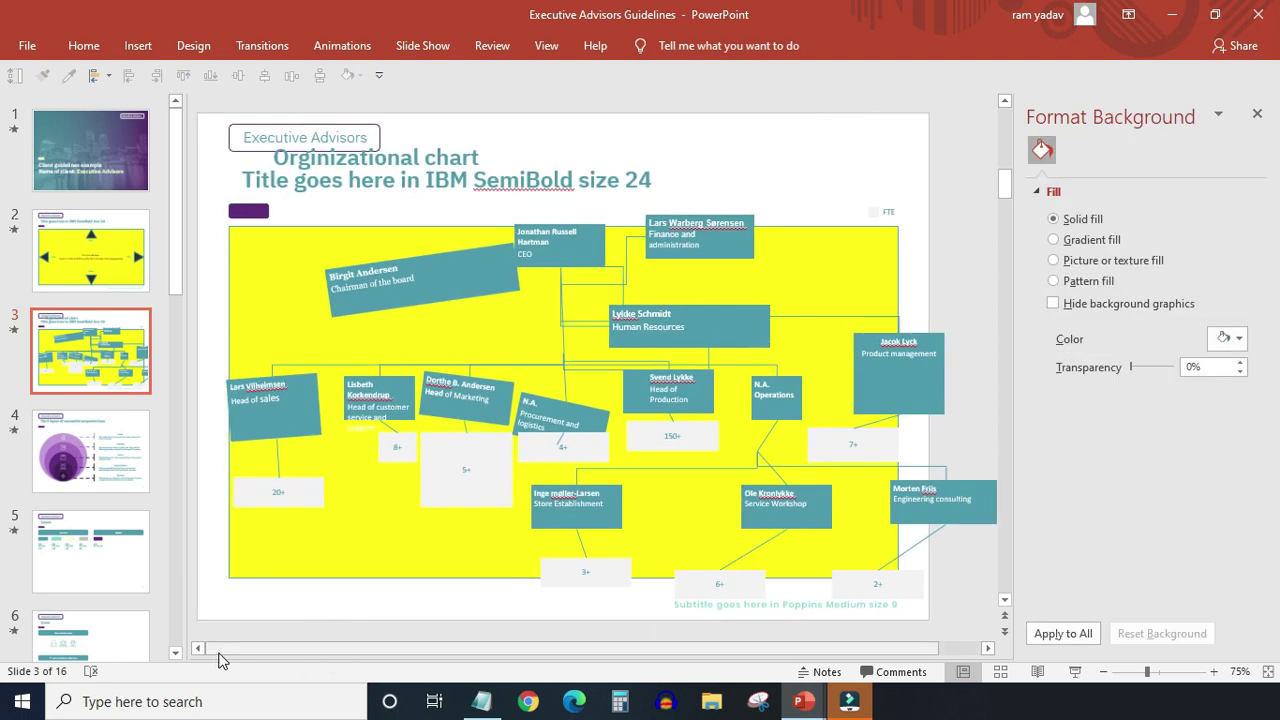
{"action": "left_click", "coordinate": [565, 254]}
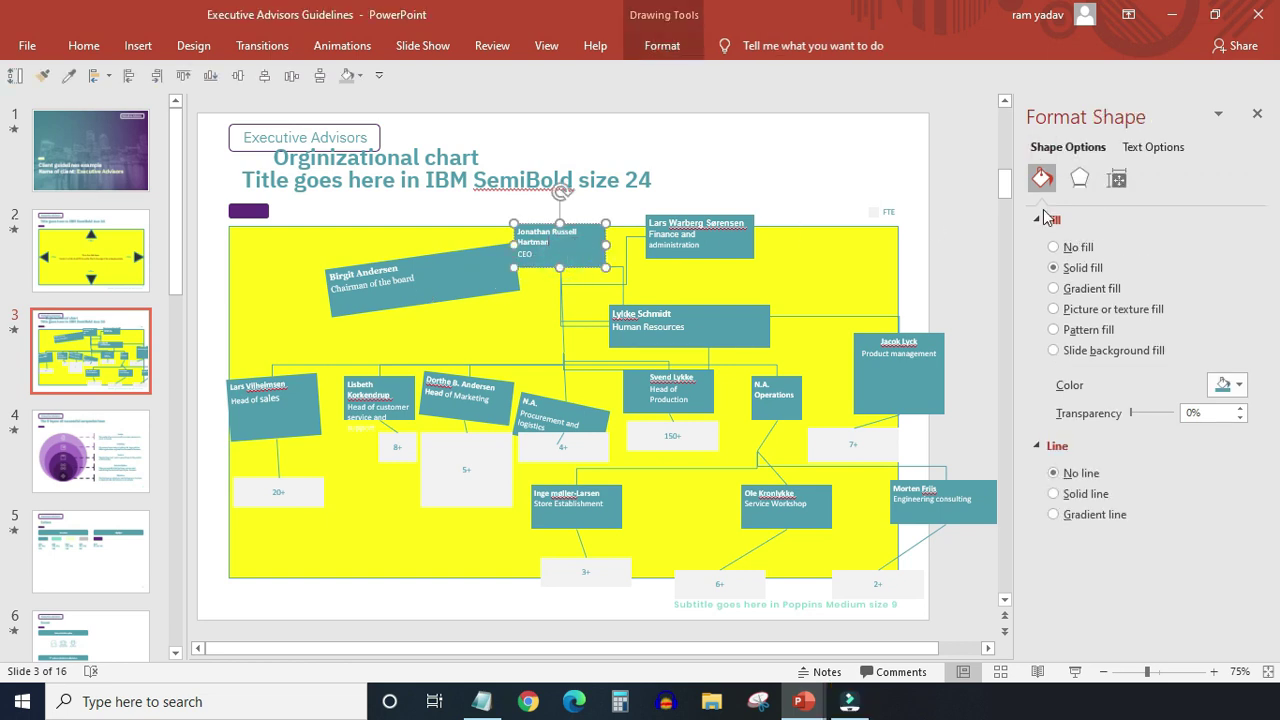
{"action": "left_click", "coordinate": [1117, 179]}
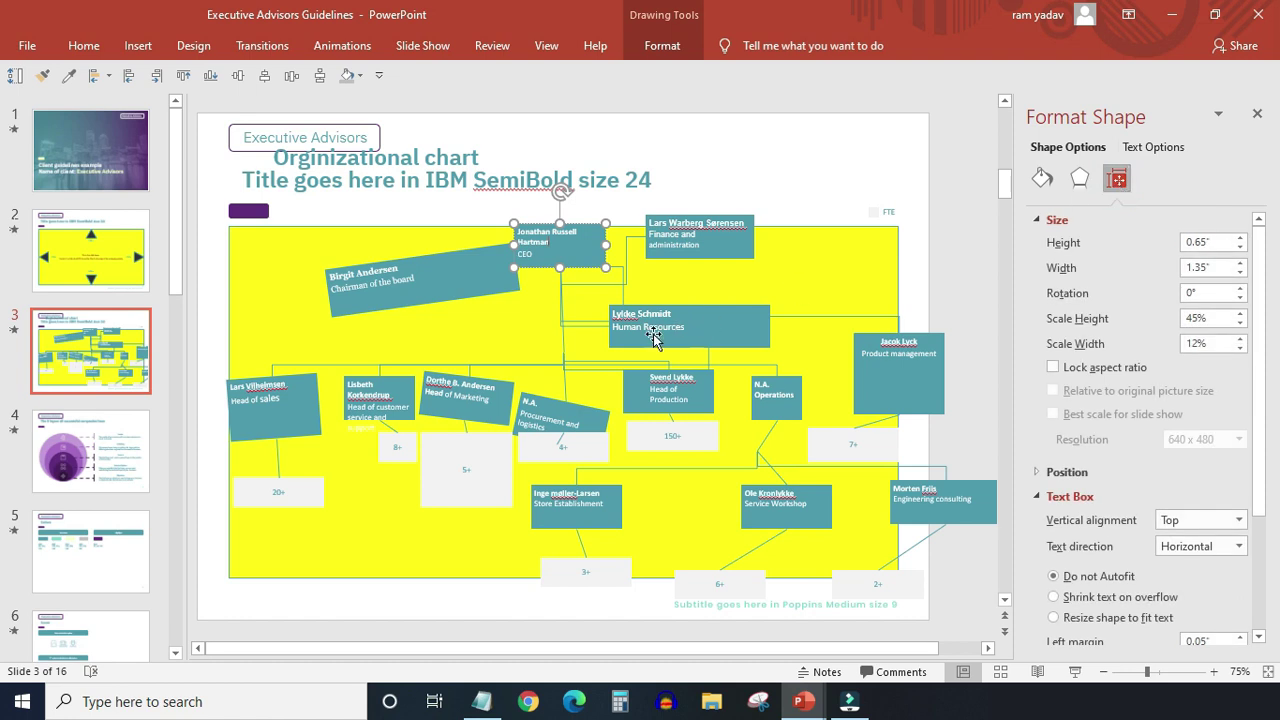
{"action": "left_click", "coordinate": [553, 406]}
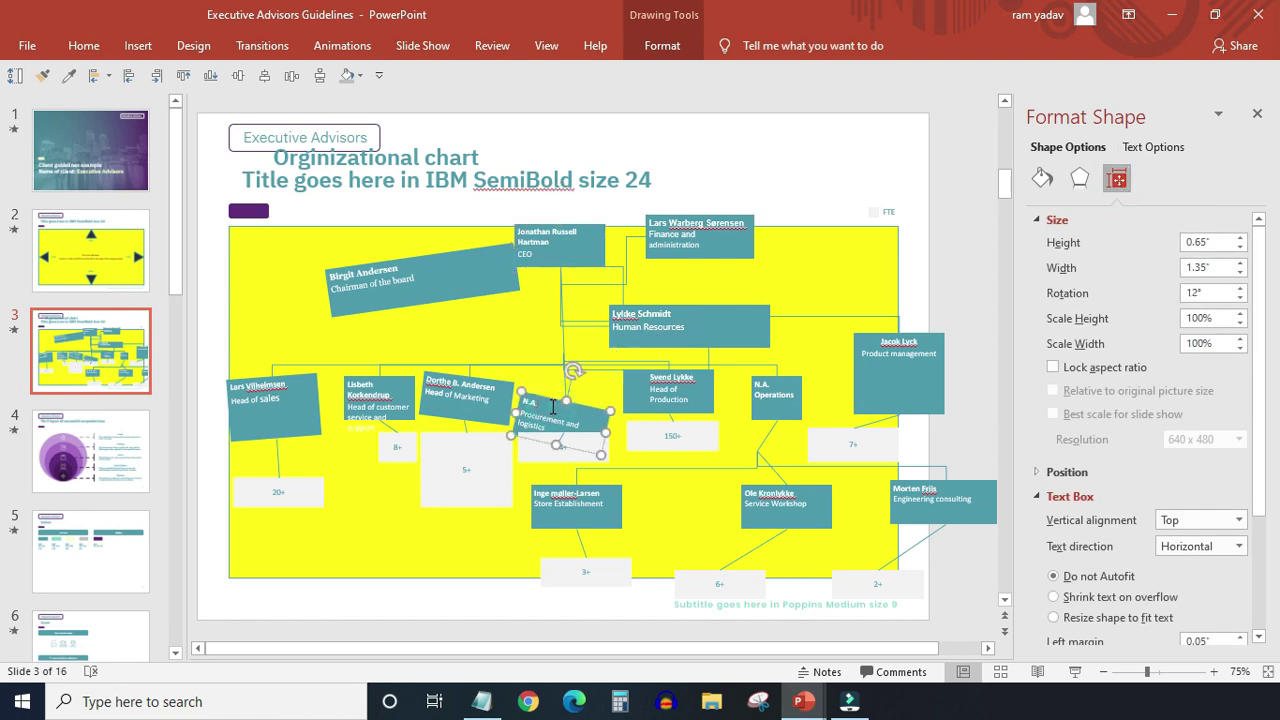
{"action": "left_click", "coordinate": [495, 404]}
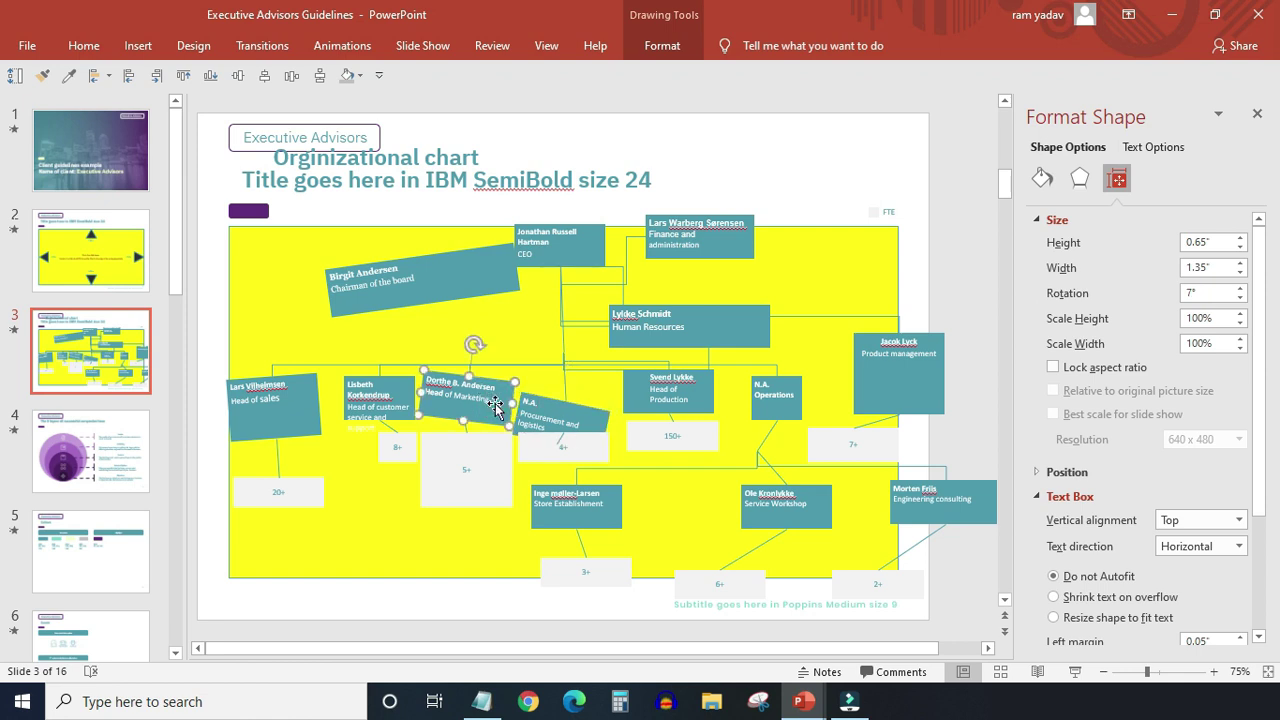
- Select all thirteen name boxes in the org chart together
{"action": "left_click", "coordinate": [440, 285]}
{"action": "left_click", "coordinate": [565, 250], "text": "shift"}
{"action": "left_click", "coordinate": [700, 240], "text": "shift"}
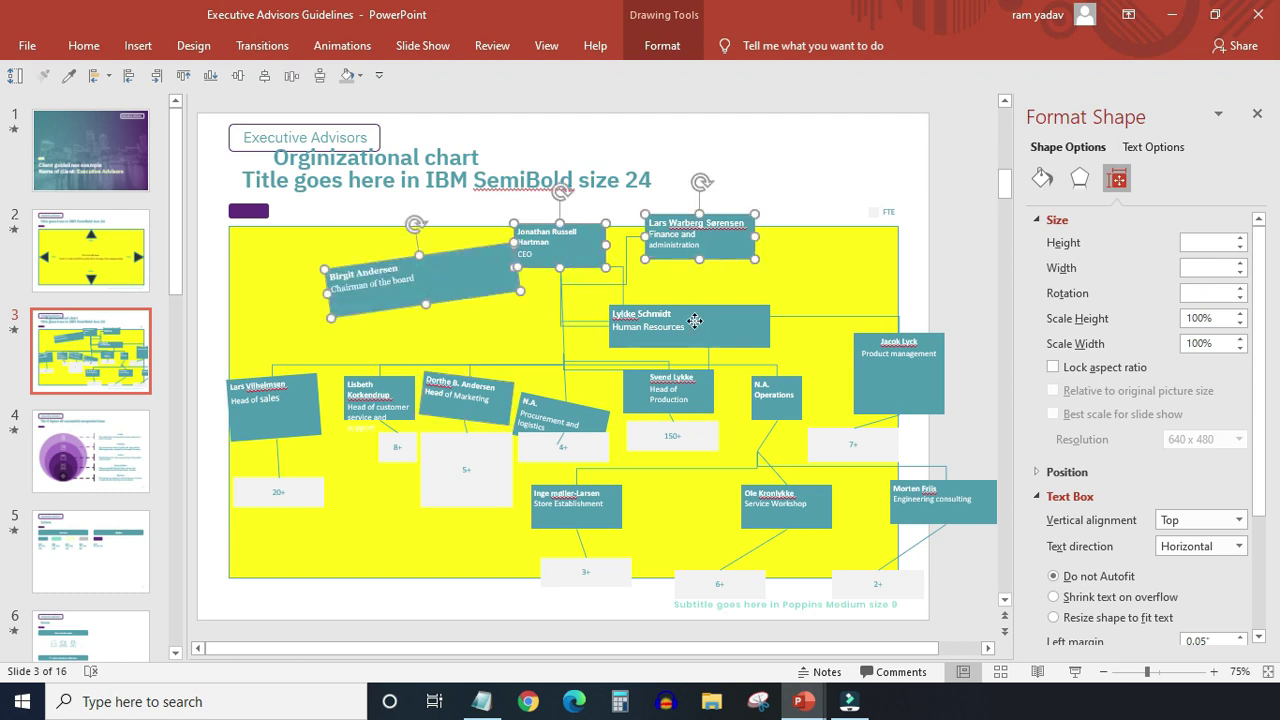
{"action": "left_click", "coordinate": [690, 325], "text": "shift"}
{"action": "left_click", "coordinate": [885, 390], "text": "shift"}
{"action": "left_click", "coordinate": [776, 400], "text": "shift"}
{"action": "left_click", "coordinate": [698, 397], "text": "shift"}
{"action": "left_click", "coordinate": [560, 412], "text": "shift"}
{"action": "left_click", "coordinate": [378, 400], "text": "shift"}
{"action": "left_click", "coordinate": [285, 400], "text": "shift"}
{"action": "left_click", "coordinate": [575, 505], "text": "shift"}
{"action": "left_click", "coordinate": [785, 505], "text": "shift"}
{"action": "left_click", "coordinate": [951, 508], "text": "shift"}
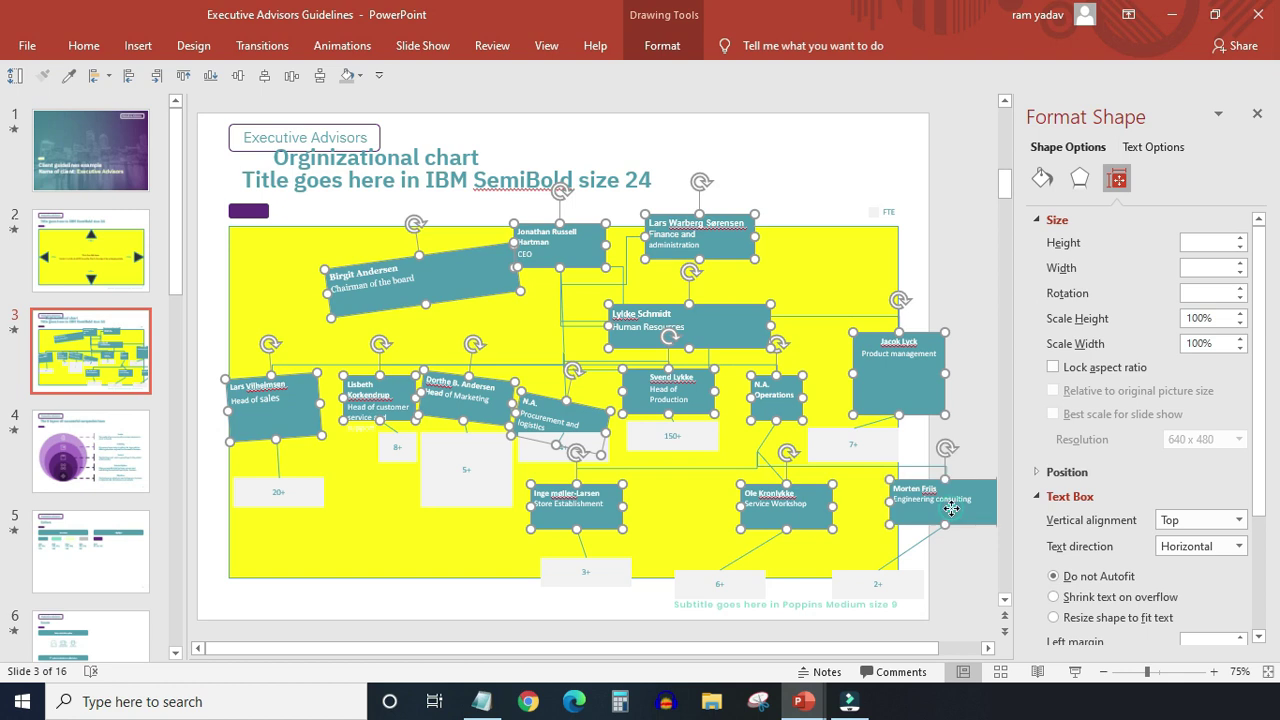
- Set the selected boxes to 0.65" height, 1.35" width and 0° rotation
{"action": "left_click", "coordinate": [1202, 241]}
{"action": "type", "text": "0.65\""}
{"action": "left_click", "coordinate": [1191, 268]}
{"action": "type", "text": "1.35"}
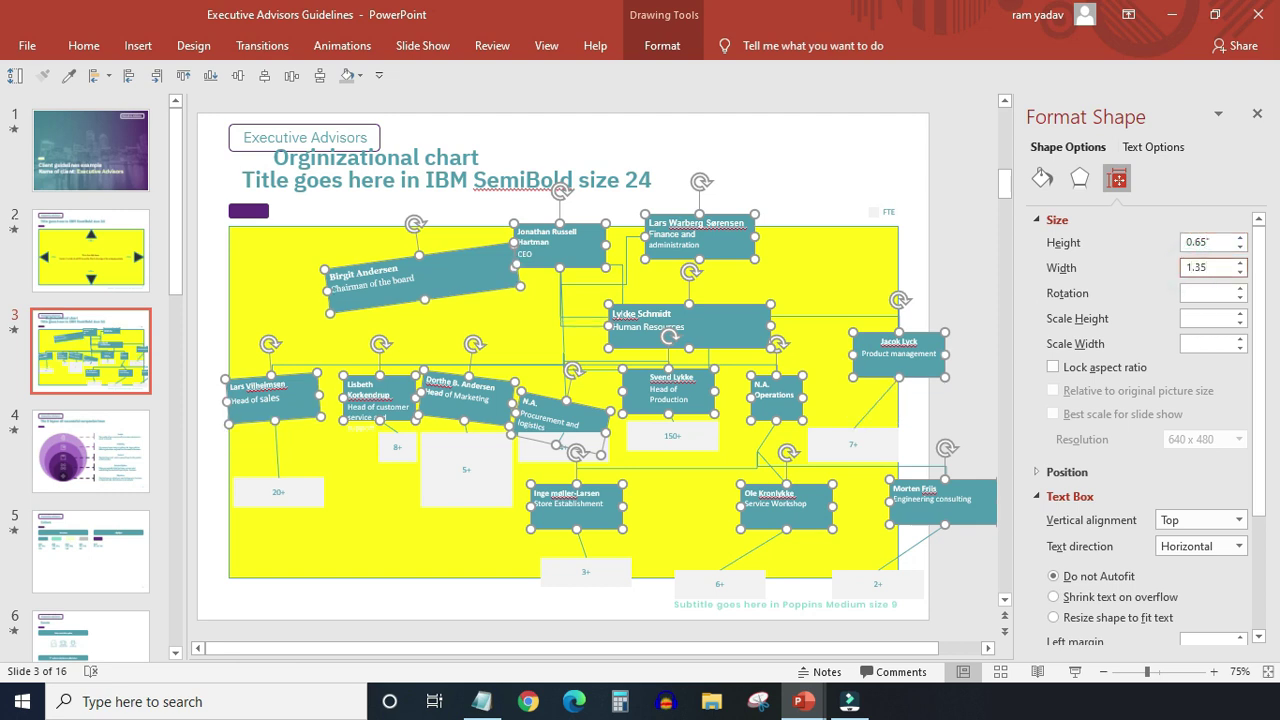
{"action": "left_click", "coordinate": [1210, 291]}
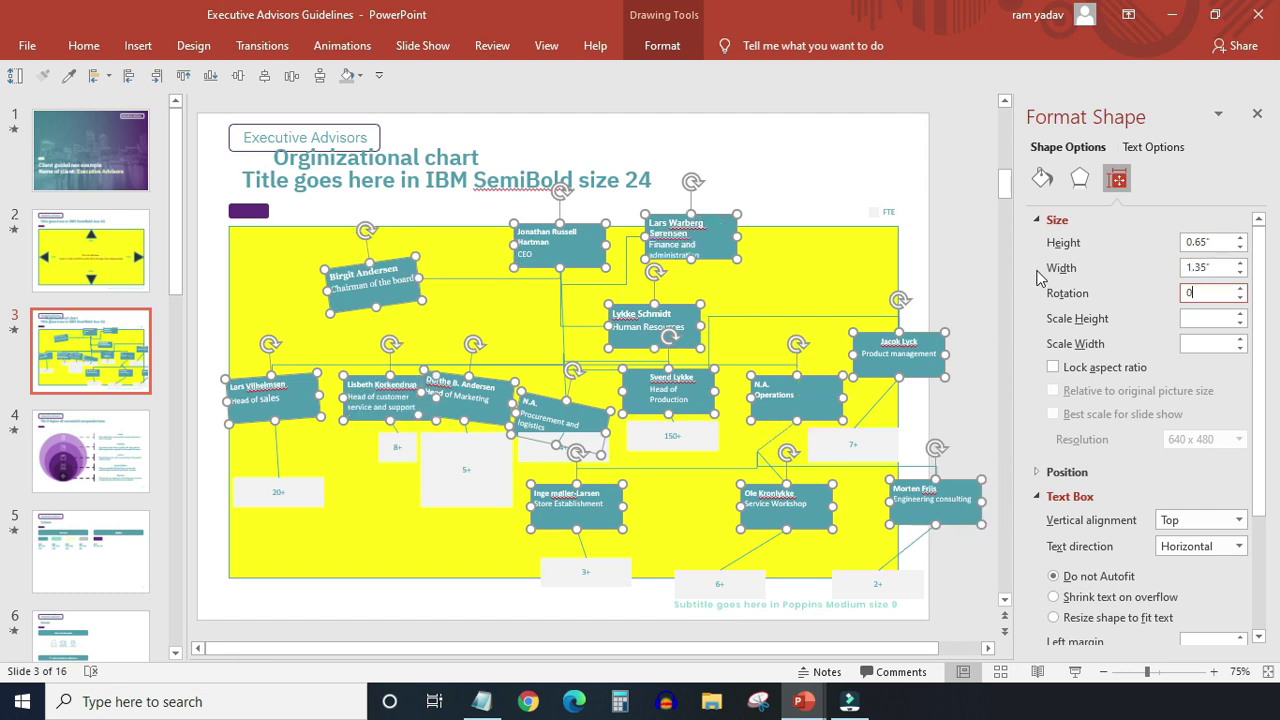
{"action": "left_click", "coordinate": [850, 205]}
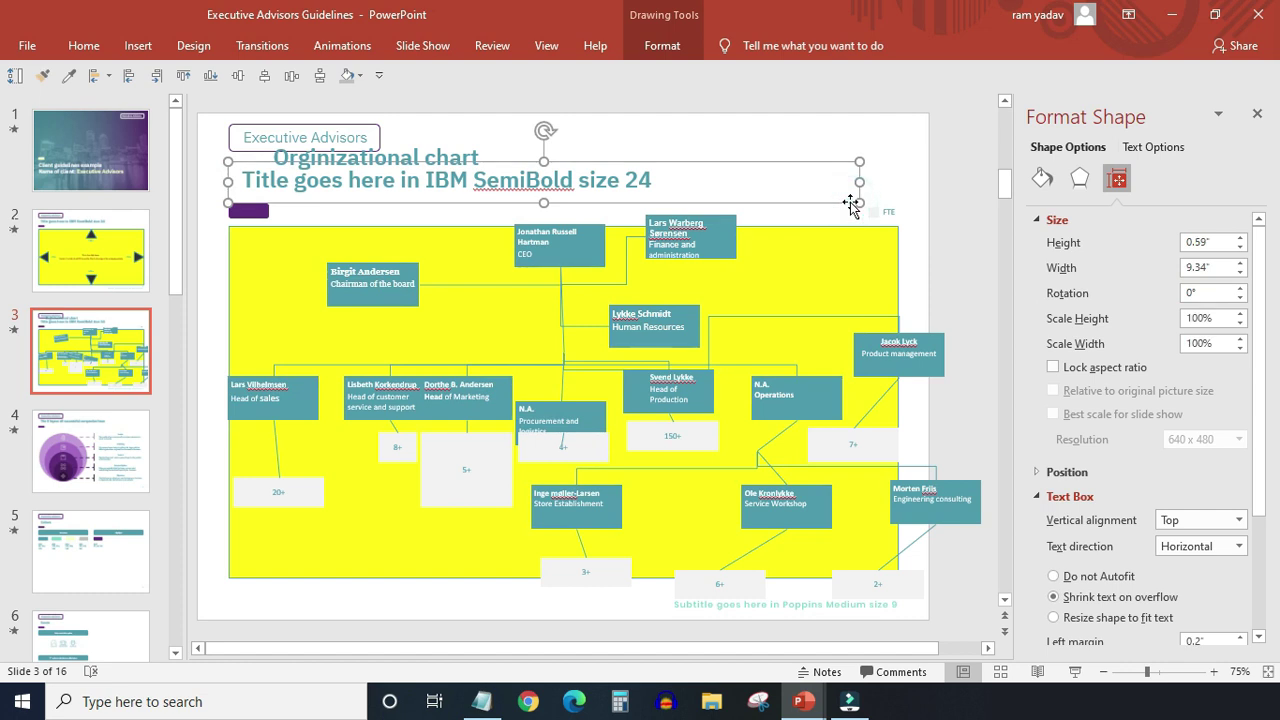
{"action": "left_click", "coordinate": [311, 502]}
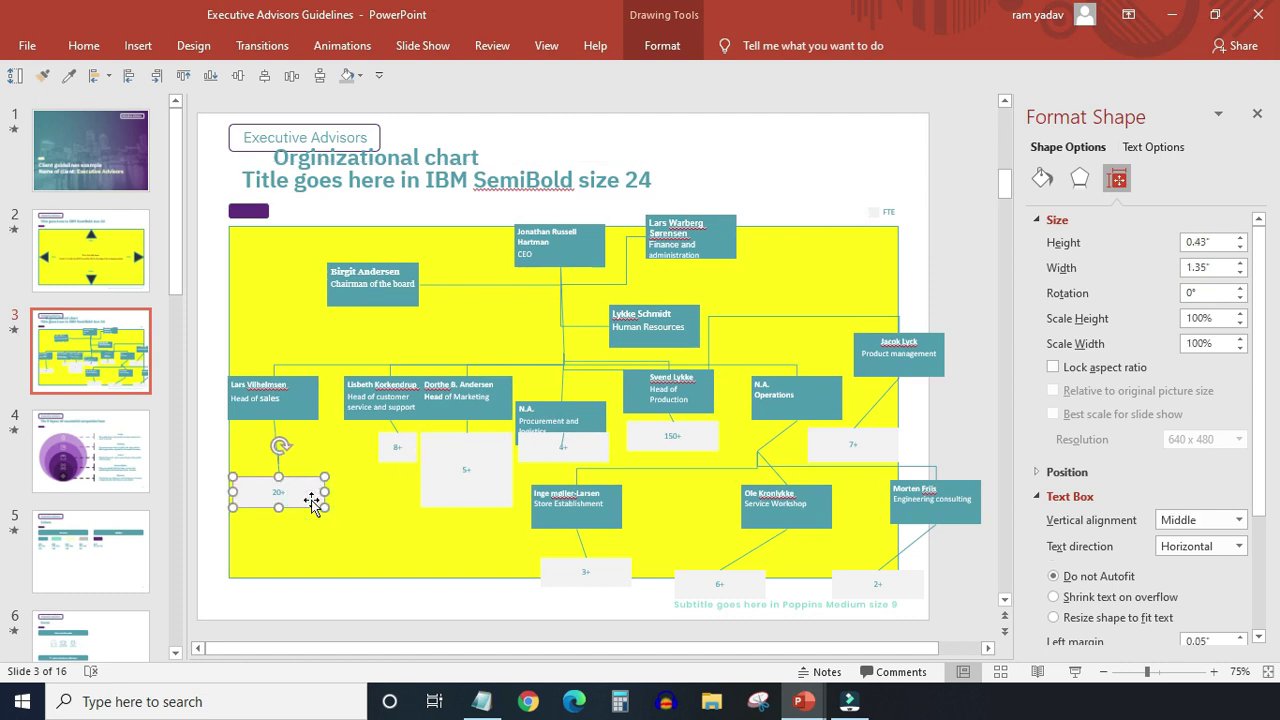
- Give all nine grey headcount boxes a 0.43" height
{"action": "left_click", "coordinate": [540, 452]}
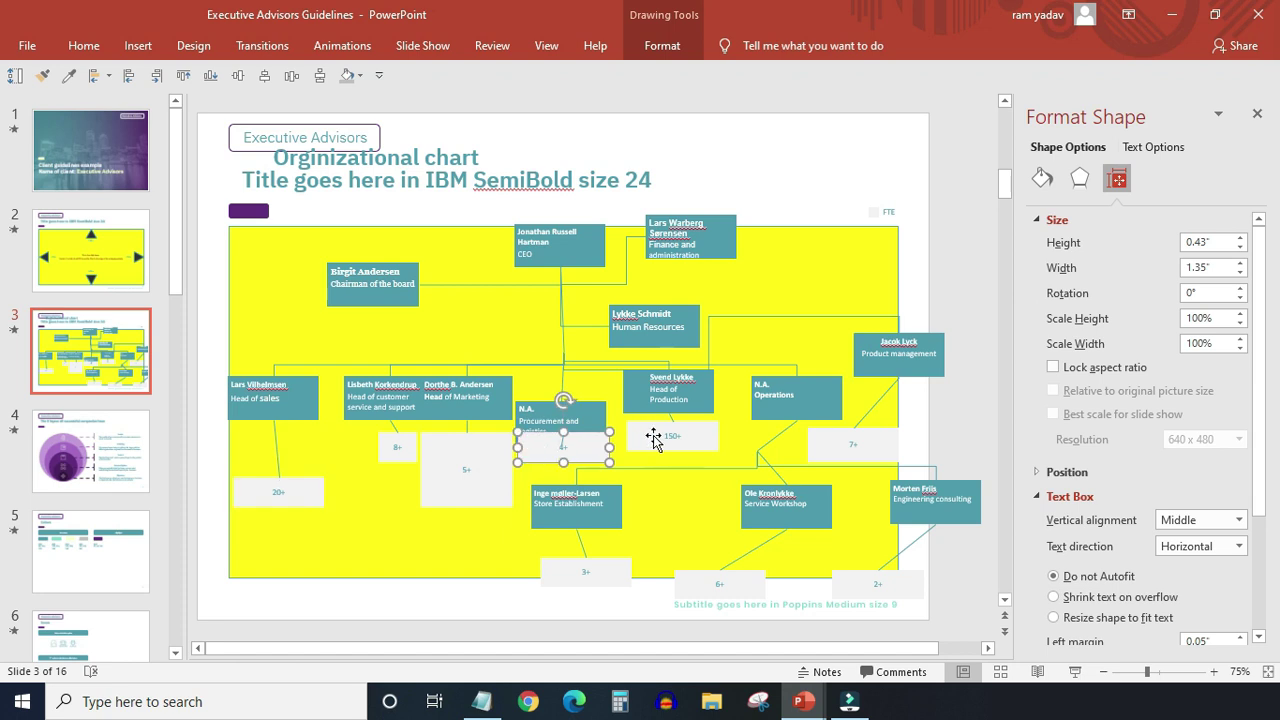
{"action": "left_click", "coordinate": [290, 497], "text": "shift"}
{"action": "left_click", "coordinate": [397, 446], "text": "shift"}
{"action": "left_click", "coordinate": [460, 470], "text": "shift"}
{"action": "left_click", "coordinate": [700, 438], "text": "shift"}
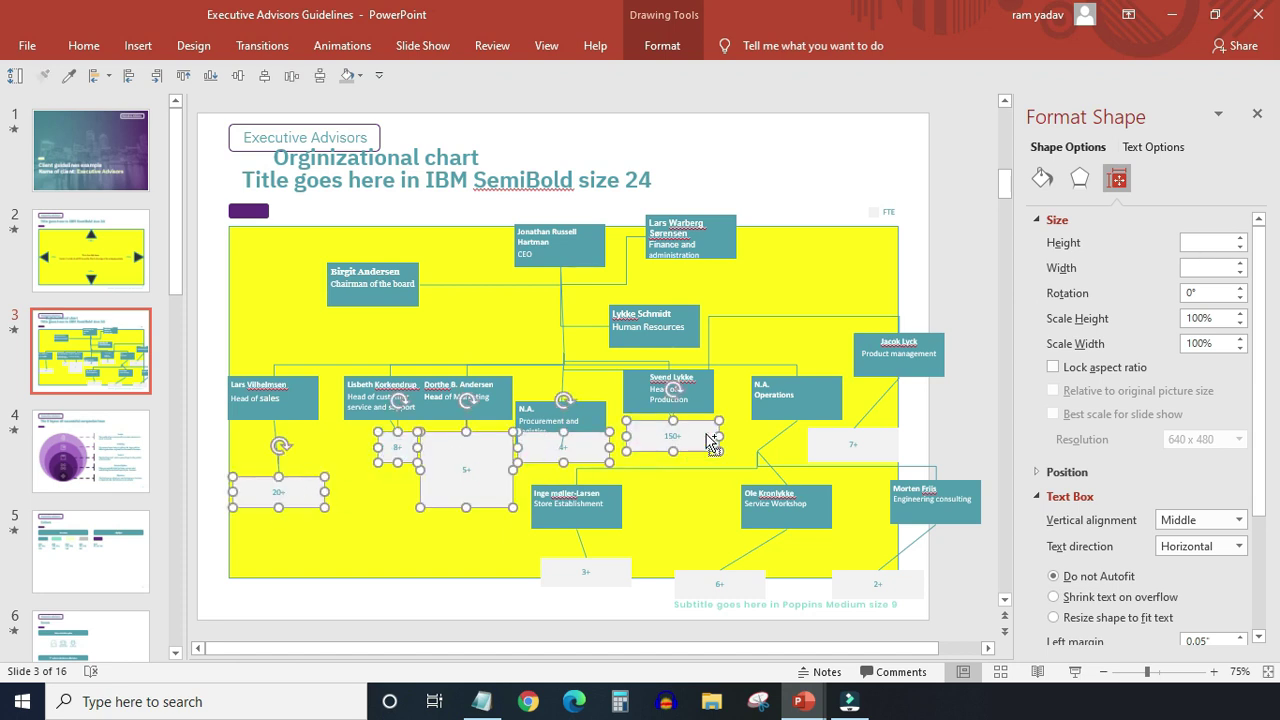
{"action": "left_click", "coordinate": [853, 444], "text": "shift"}
{"action": "left_click", "coordinate": [877, 584], "text": "shift"}
{"action": "left_click", "coordinate": [719, 584], "text": "shift"}
{"action": "left_click", "coordinate": [586, 572], "text": "shift"}
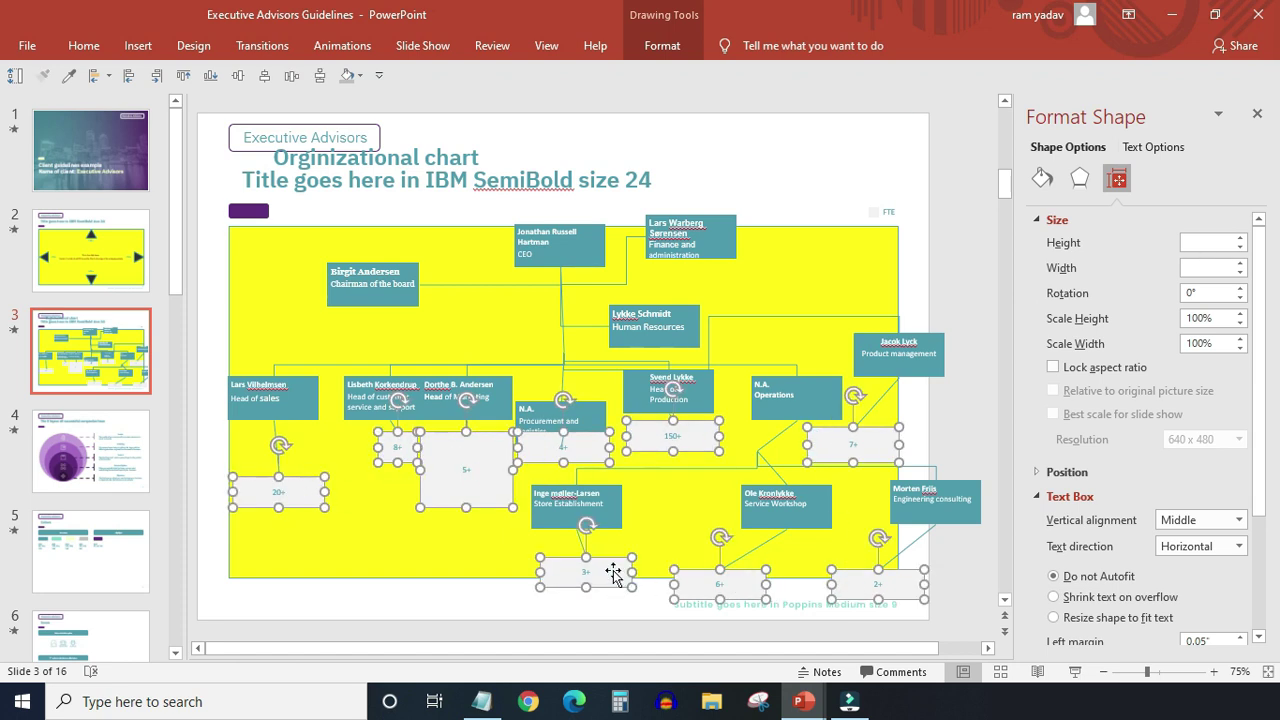
{"action": "left_click", "coordinate": [1207, 245]}
{"action": "left_click", "coordinate": [1224, 266]}
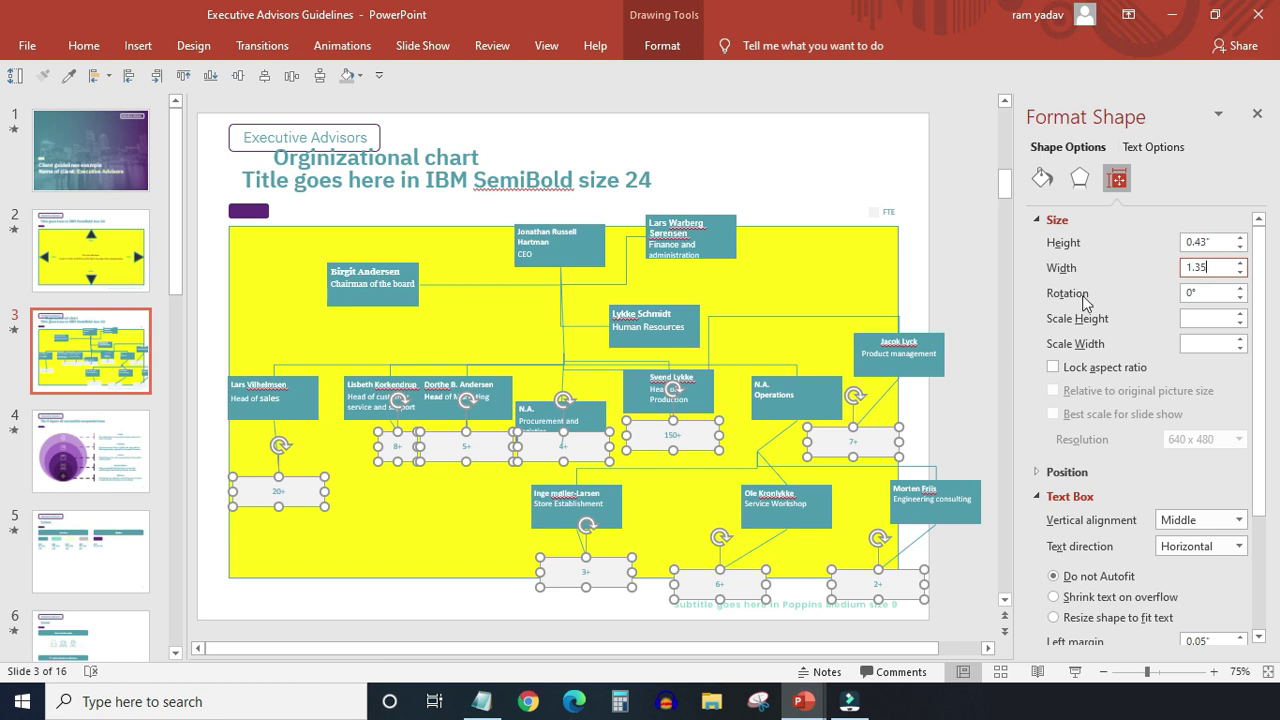
{"action": "left_click", "coordinate": [912, 288]}
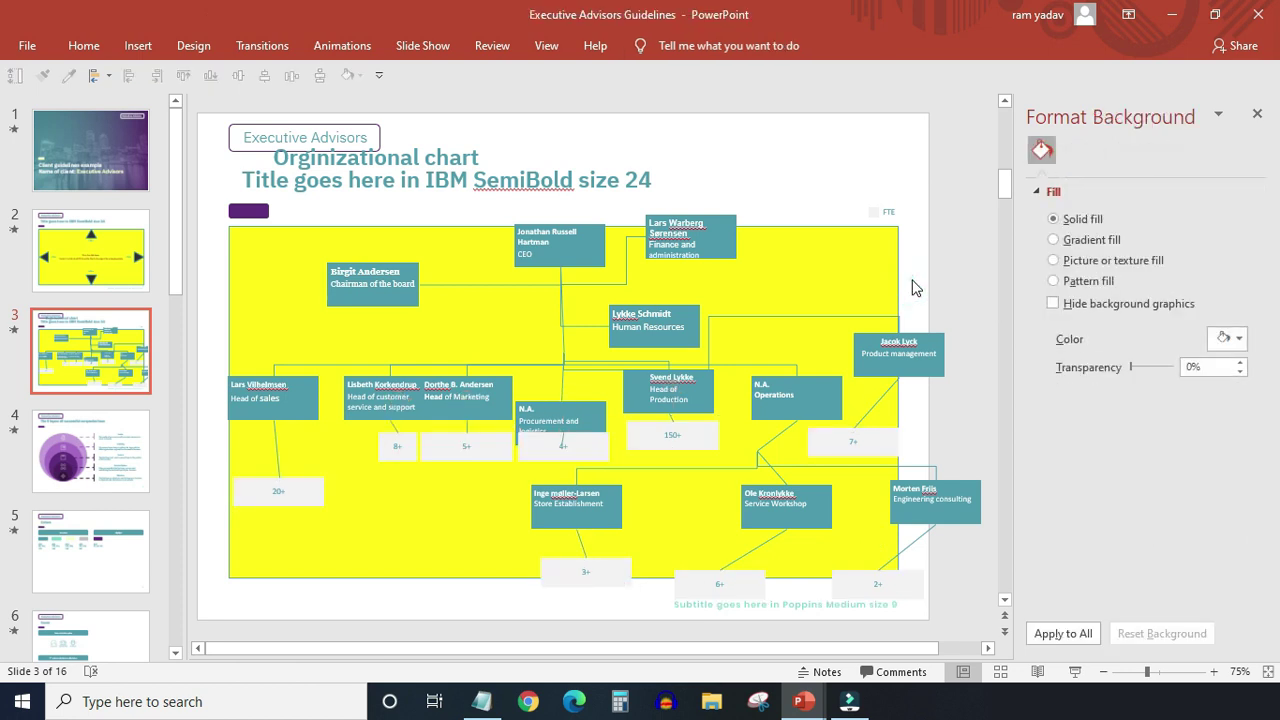
- Set the 8+ count box's width to 1.35"
{"action": "left_click", "coordinate": [399, 448]}
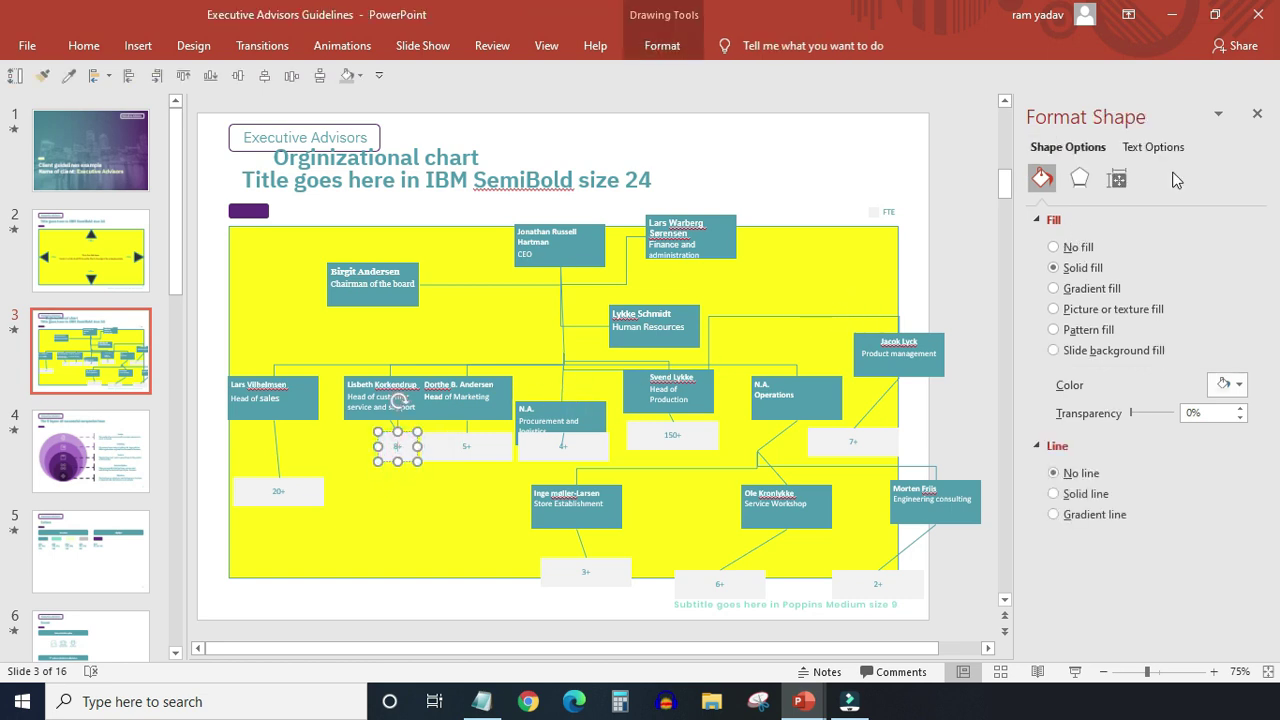
{"action": "left_click", "coordinate": [1118, 179]}
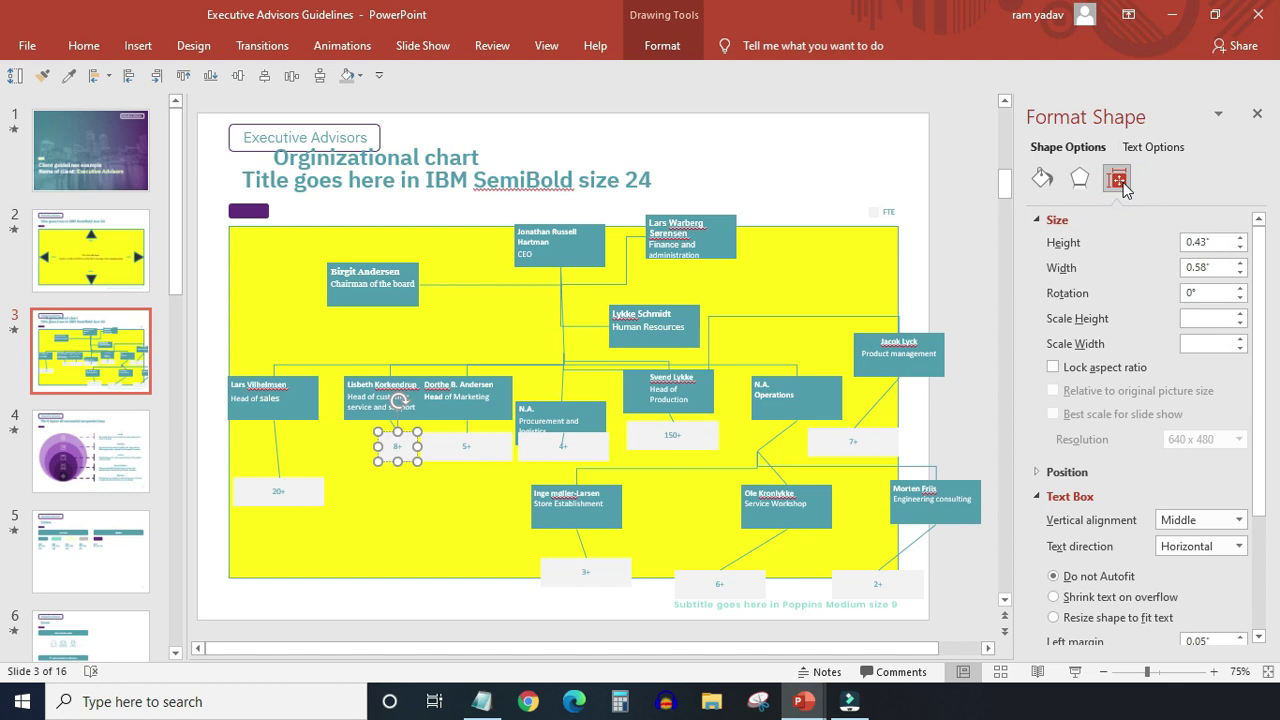
{"action": "double_click", "coordinate": [1217, 267]}
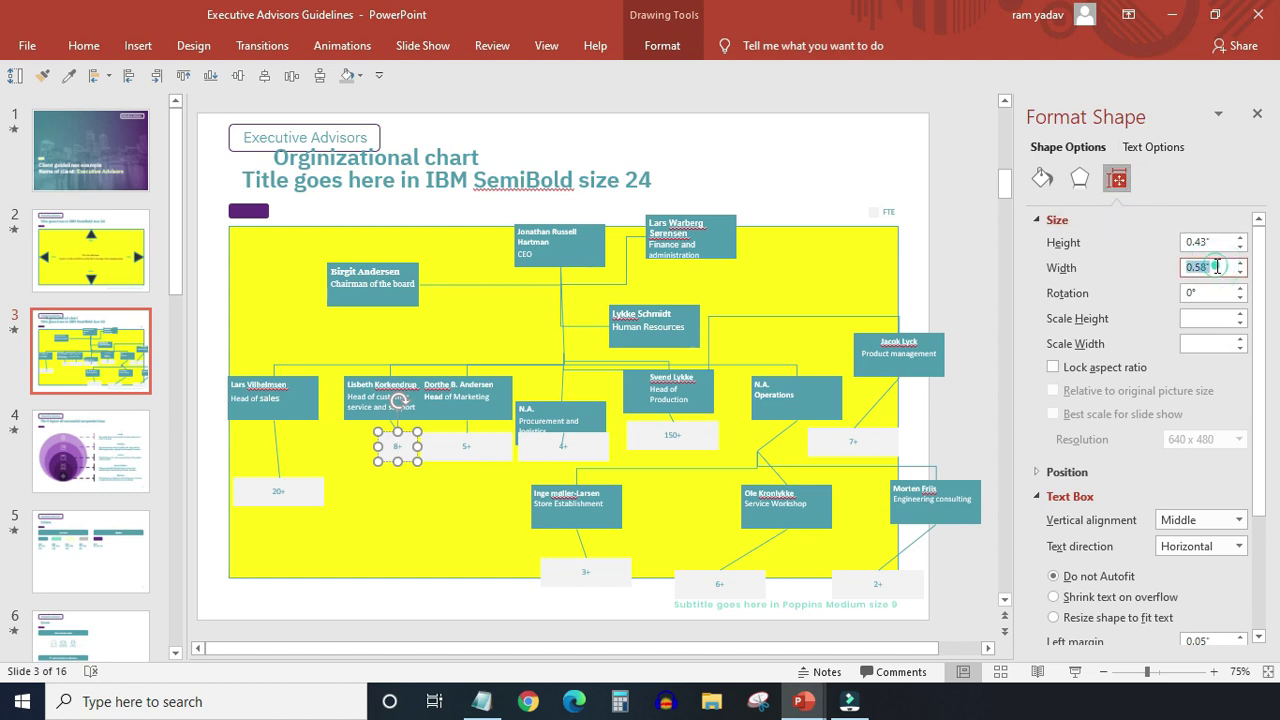
{"action": "type", "text": "1.35"}
- Drag the CEO, Finance, Product management, Service Workshop, Engineering and count boxes into a tidier layout
{"action": "left_click", "coordinate": [921, 257]}
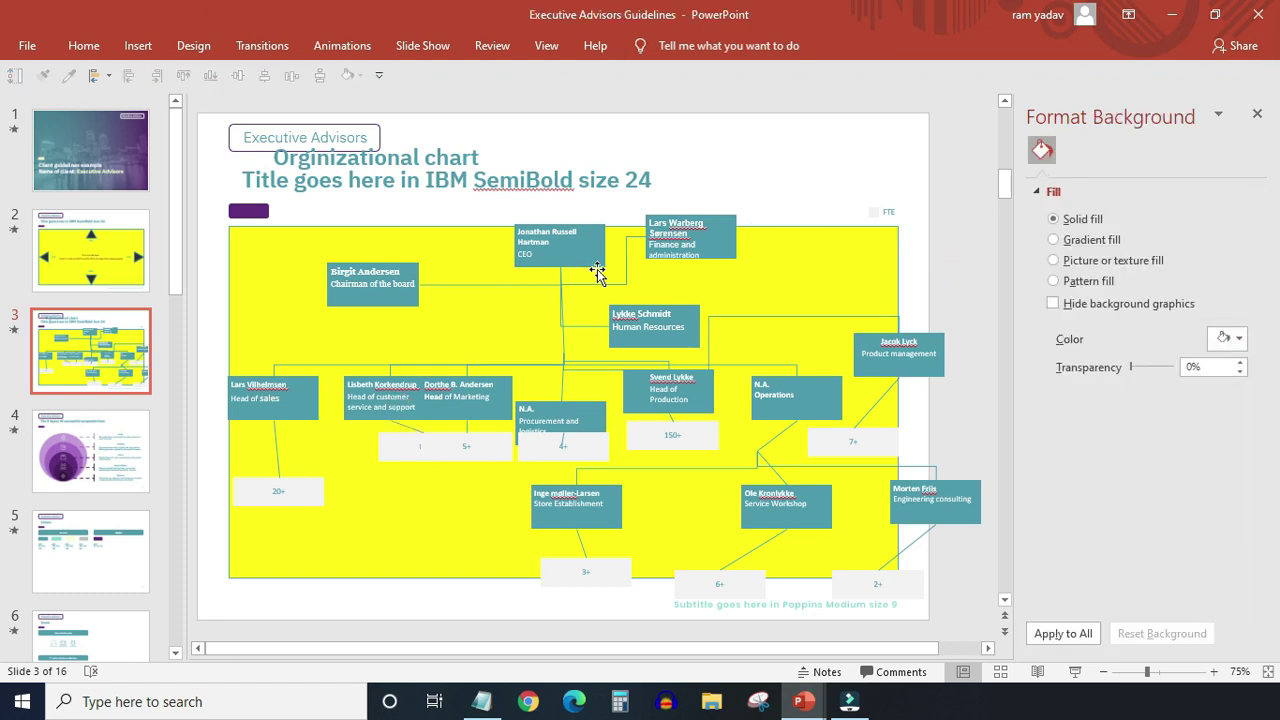
{"action": "left_click_drag", "start_coordinate": [600, 254], "coordinate": [595, 272]}
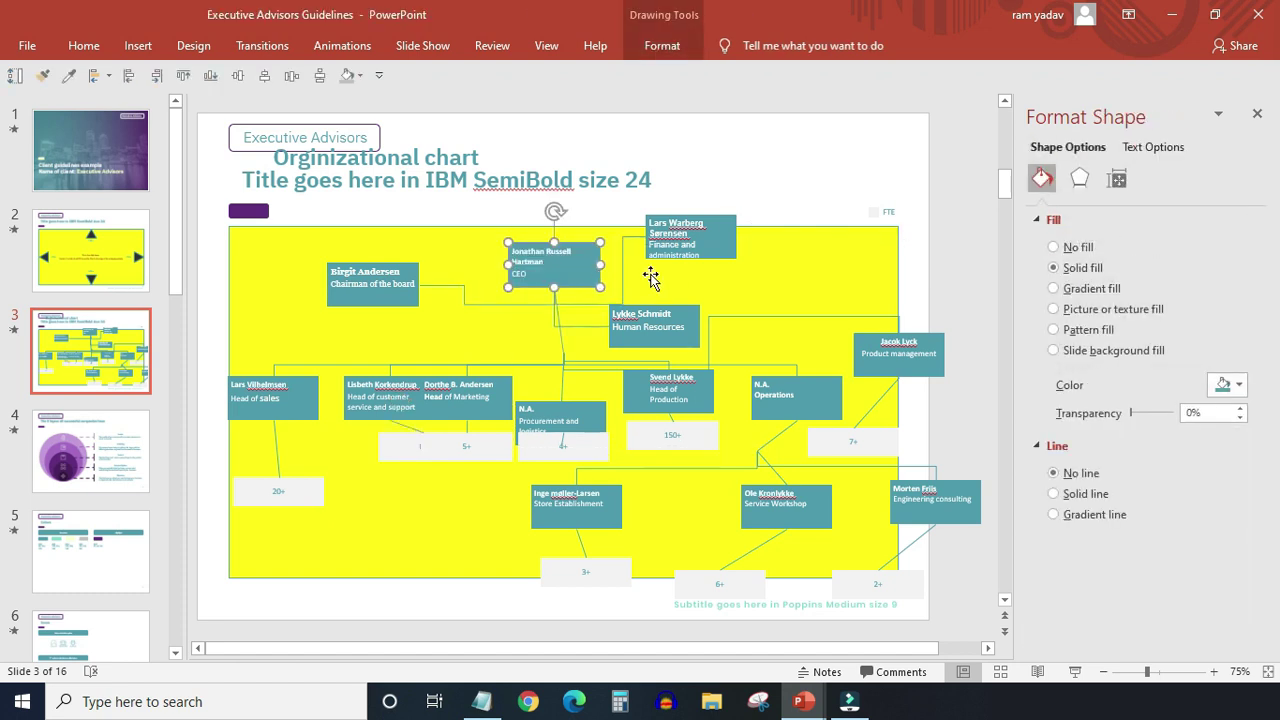
{"action": "left_click_drag", "start_coordinate": [732, 256], "coordinate": [734, 283]}
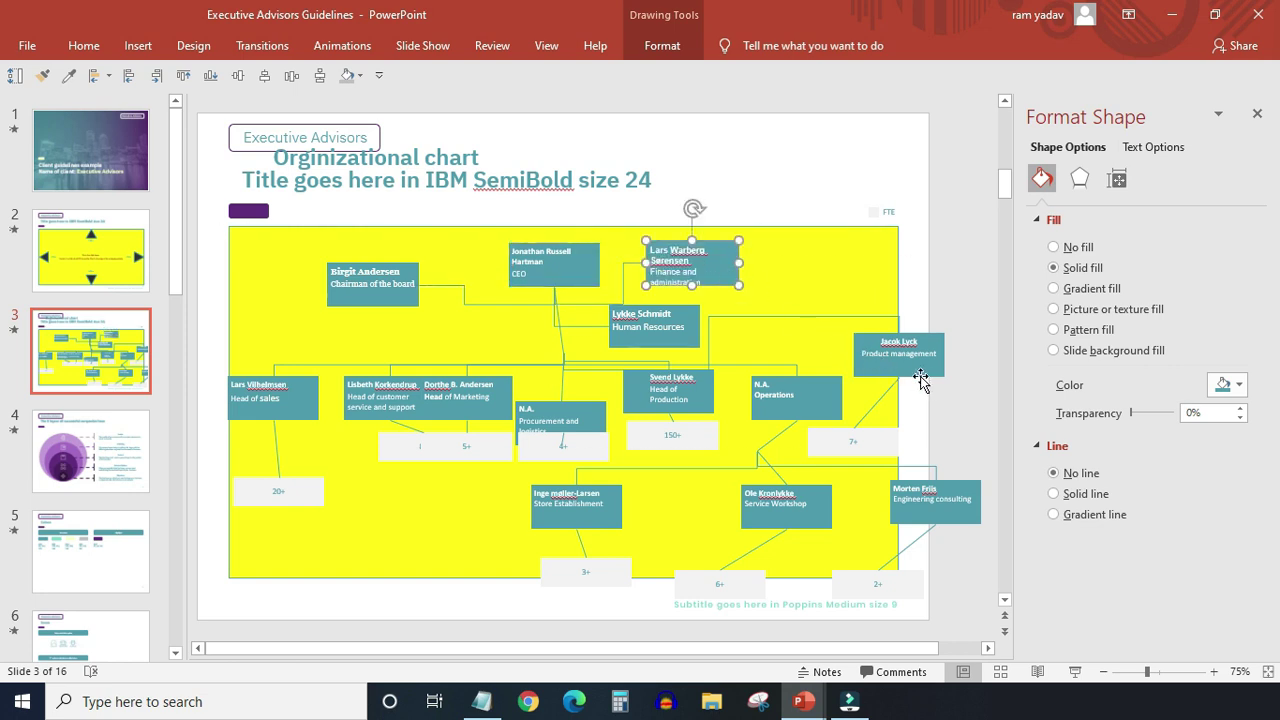
{"action": "left_click_drag", "start_coordinate": [937, 376], "coordinate": [882, 371]}
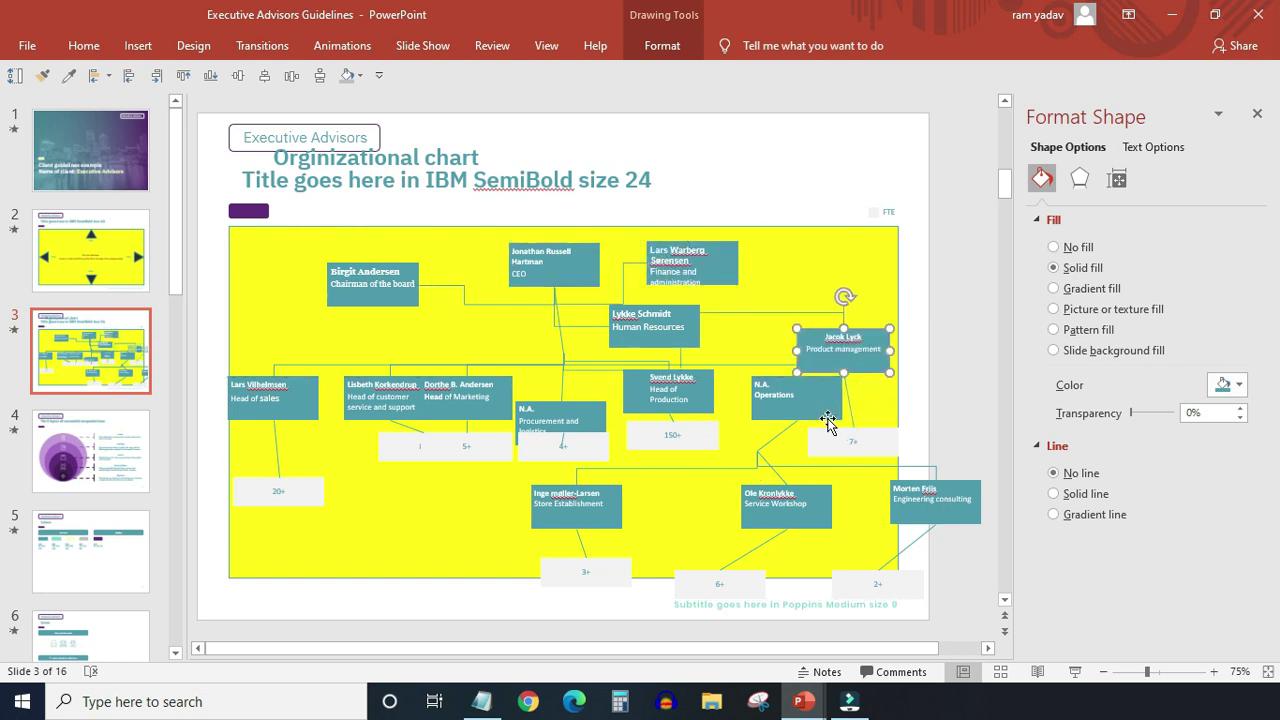
{"action": "left_click_drag", "start_coordinate": [826, 445], "coordinate": [802, 445]}
{"action": "left_click_drag", "start_coordinate": [746, 512], "coordinate": [700, 511]}
{"action": "left_click_drag", "start_coordinate": [905, 518], "coordinate": [815, 512]}
{"action": "mouse_move", "coordinate": [846, 596]}
{"action": "left_mouse_down"}
{"action": "mouse_move", "coordinate": [805, 565]}
{"action": "mouse_move", "coordinate": [740, 550]}
{"action": "left_mouse_up"}
{"action": "left_click_drag", "start_coordinate": [617, 577], "coordinate": [617, 552]}
{"action": "left_click_drag", "start_coordinate": [306, 417], "coordinate": [320, 410]}
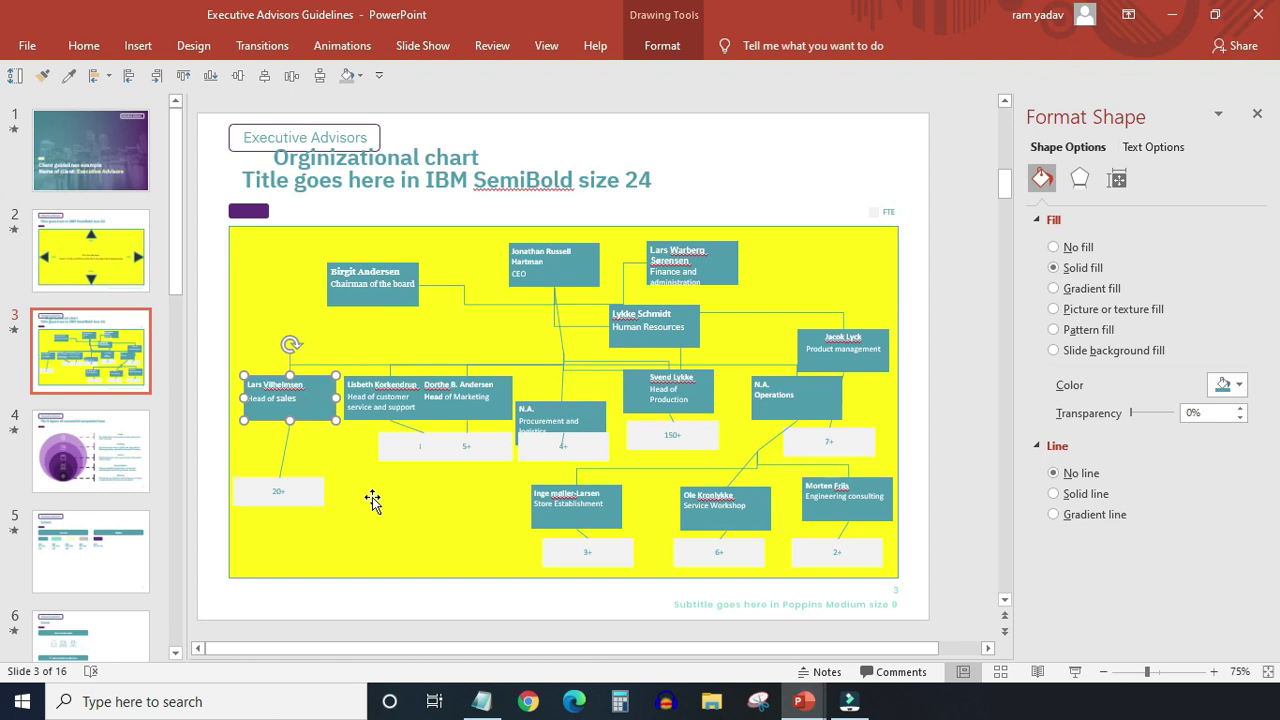
- Left-align the Head of sales and 20+ boxes with the yellow area's left edge
{"action": "left_click", "coordinate": [320, 499], "text": "shift"}
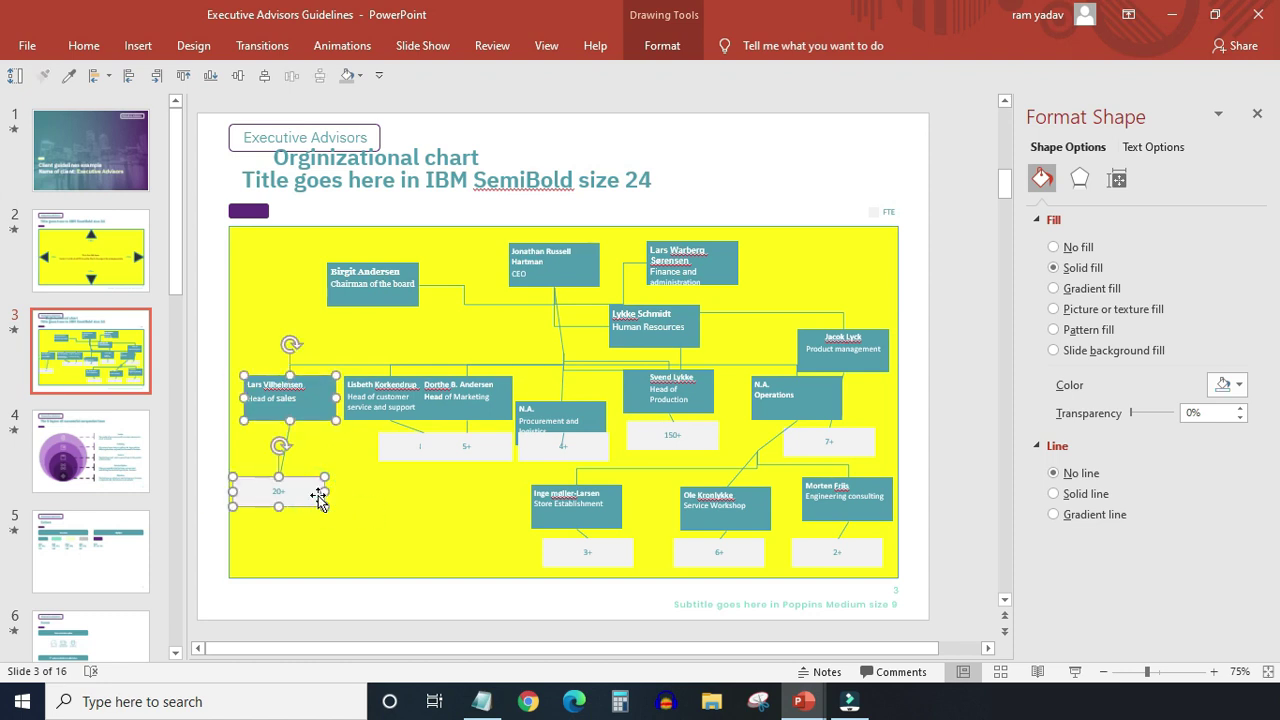
{"action": "left_click", "coordinate": [263, 547], "text": "shift"}
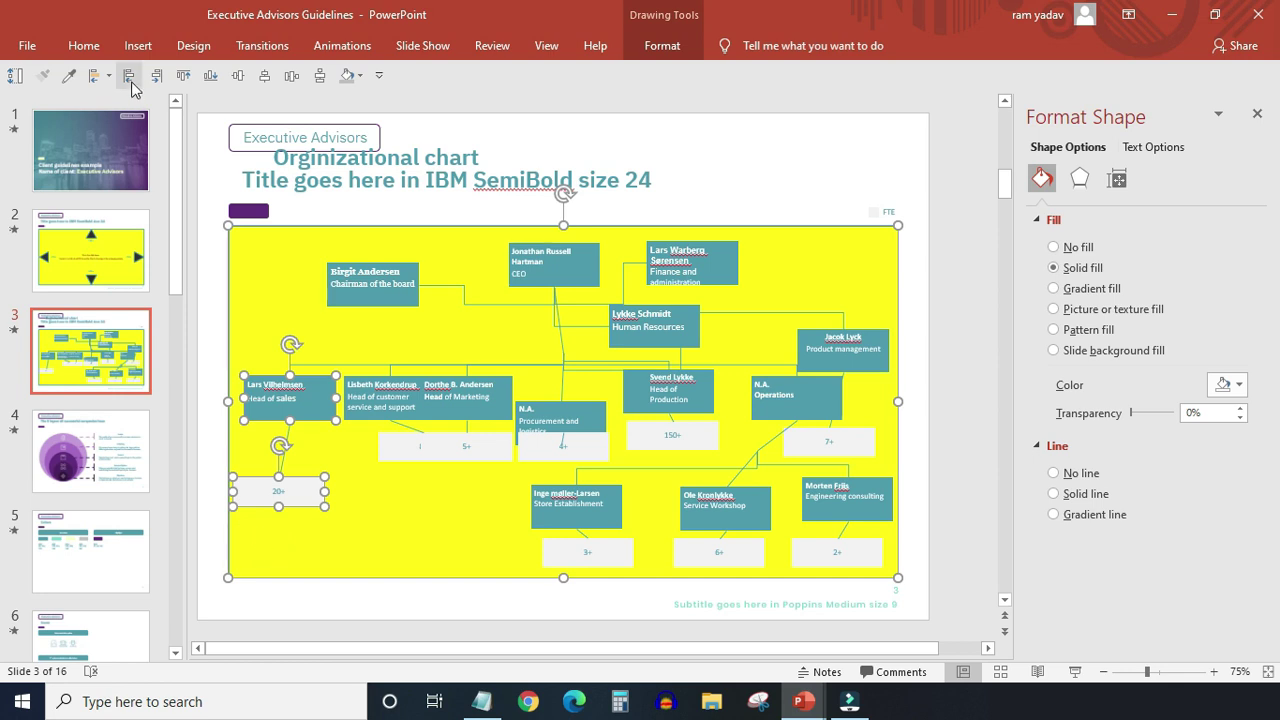
{"action": "left_click", "coordinate": [128, 77]}
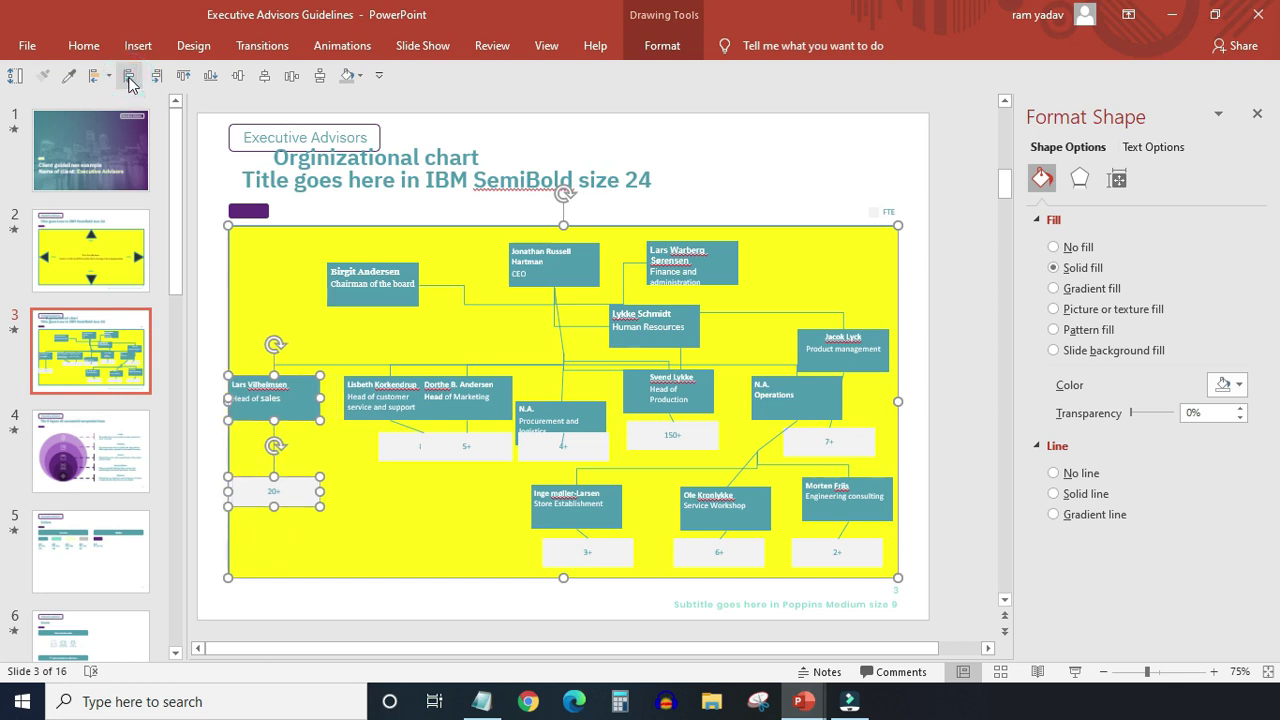
{"action": "left_click", "coordinate": [443, 603]}
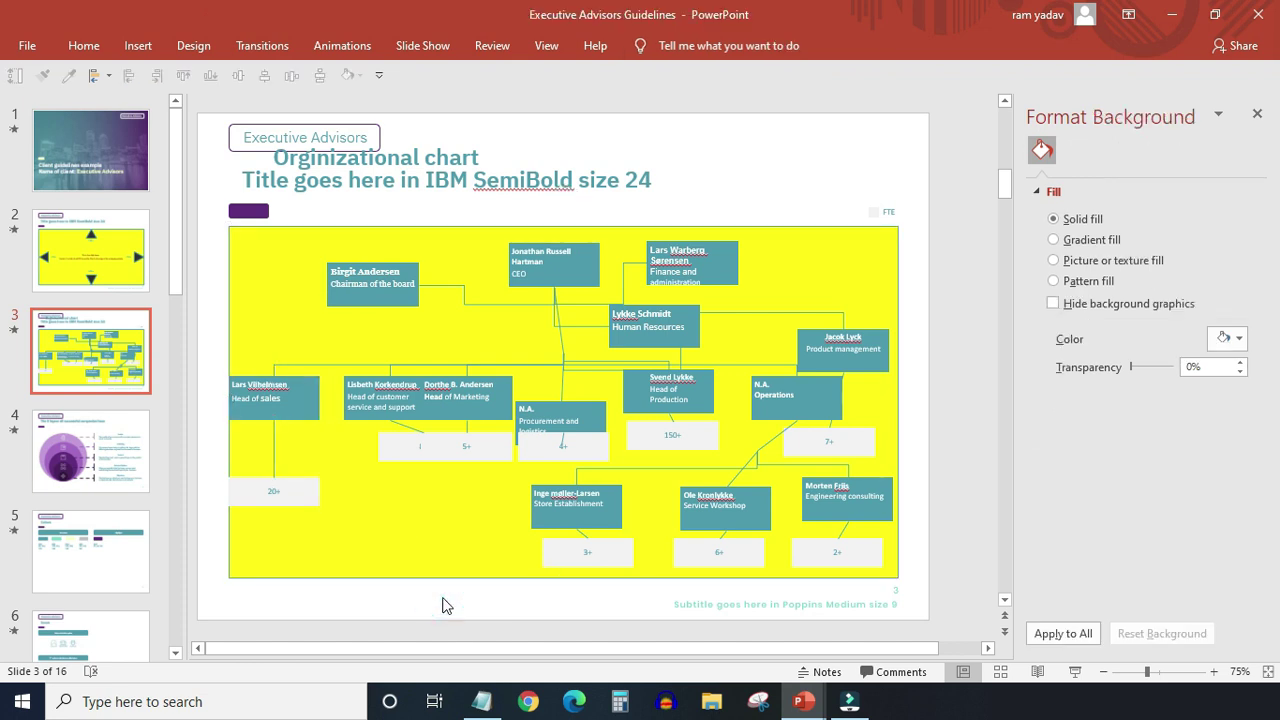
- Bottom-align the 3+, 6+ and 2+ boxes with the yellow chart area
{"action": "left_click", "coordinate": [565, 564]}
{"action": "left_click", "coordinate": [682, 561], "text": "shift"}
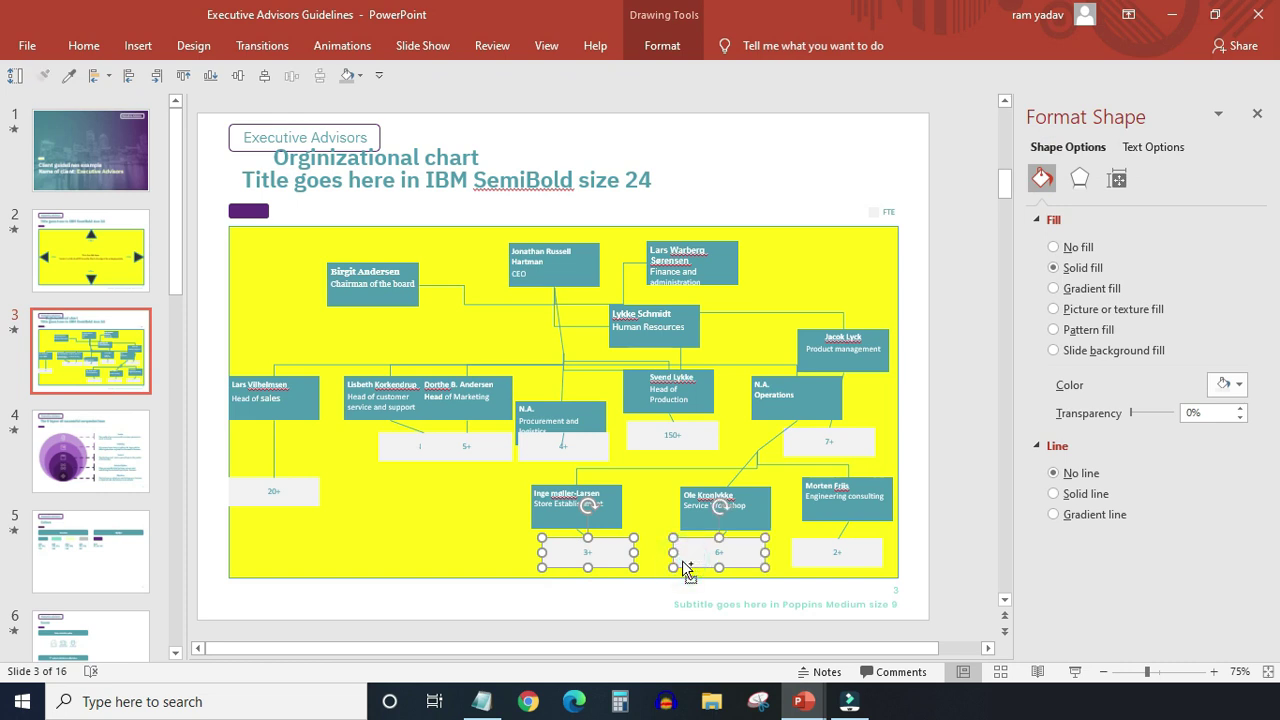
{"action": "left_click", "coordinate": [818, 562], "text": "shift"}
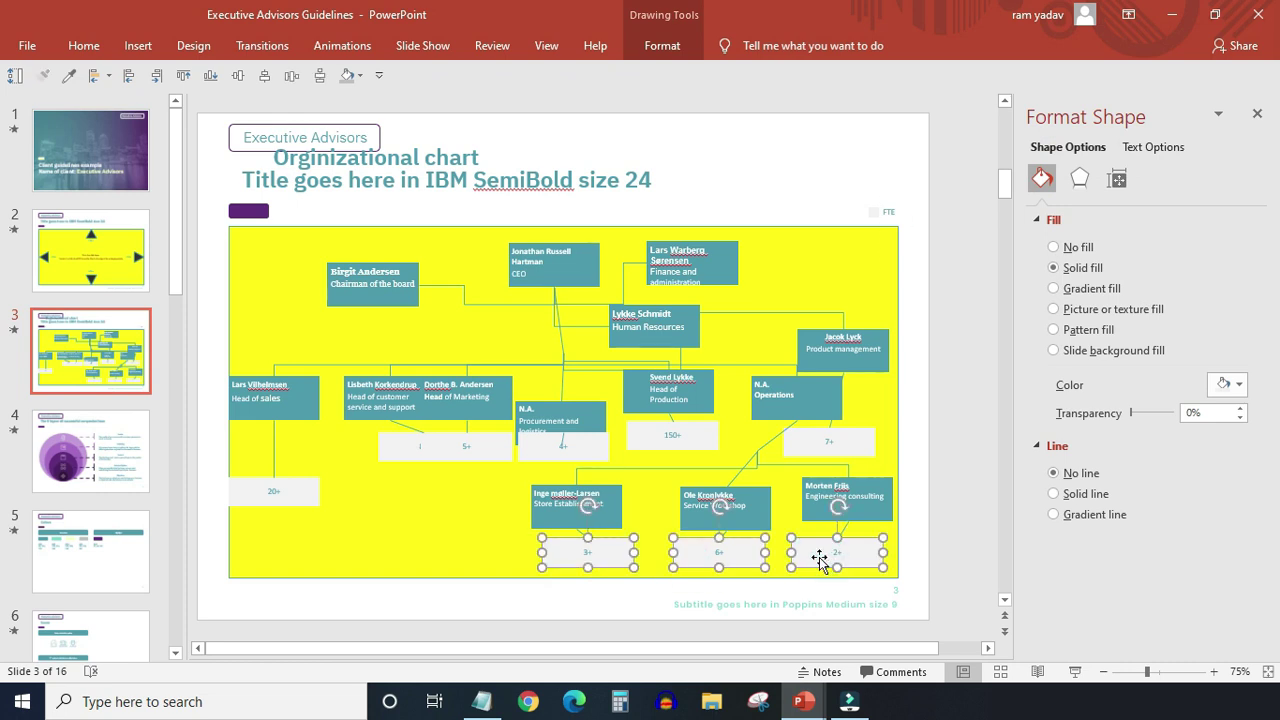
{"action": "left_click", "coordinate": [407, 572], "text": "shift"}
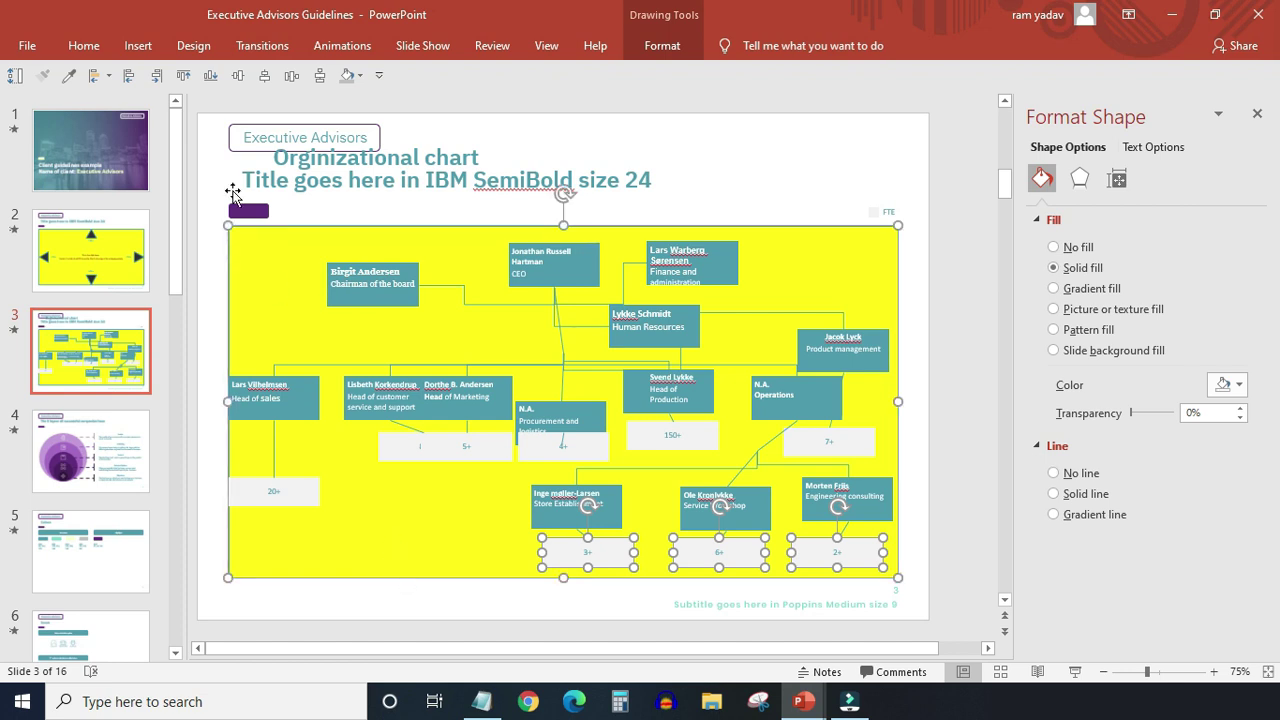
{"action": "left_click", "coordinate": [211, 77]}
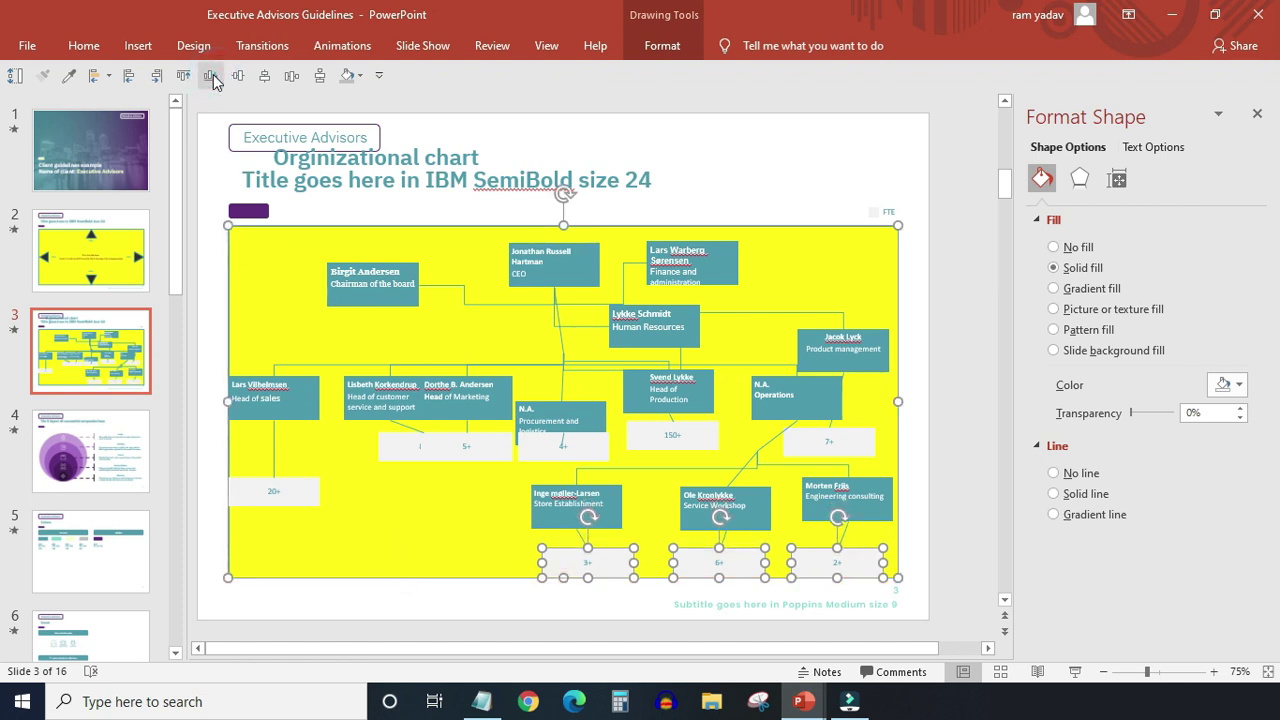
{"action": "left_click", "coordinate": [913, 490]}
- Right-align the 2+, Engineering consulting, 7+ and Product management boxes with the chart's right edge
{"action": "left_click", "coordinate": [864, 558]}
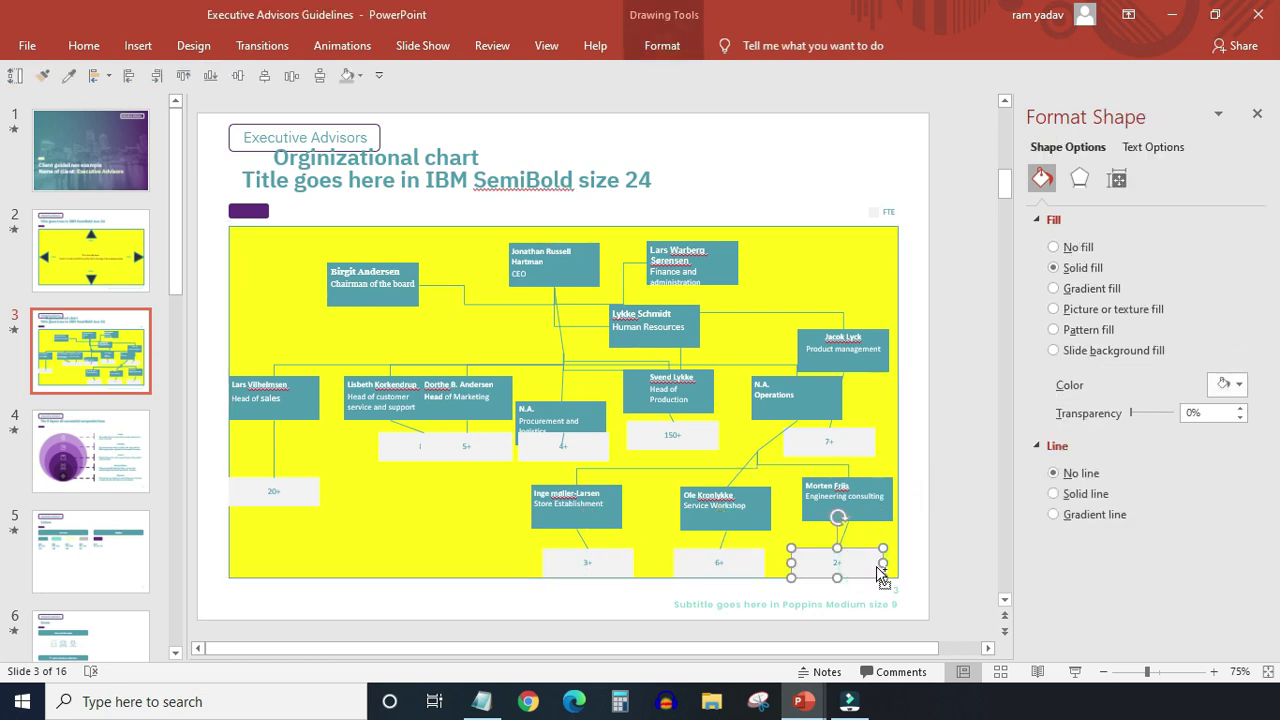
{"action": "left_click", "coordinate": [874, 506], "text": "shift"}
{"action": "left_click", "coordinate": [866, 448], "text": "shift"}
{"action": "left_click", "coordinate": [878, 365], "text": "shift"}
{"action": "left_click", "coordinate": [895, 316], "text": "shift"}
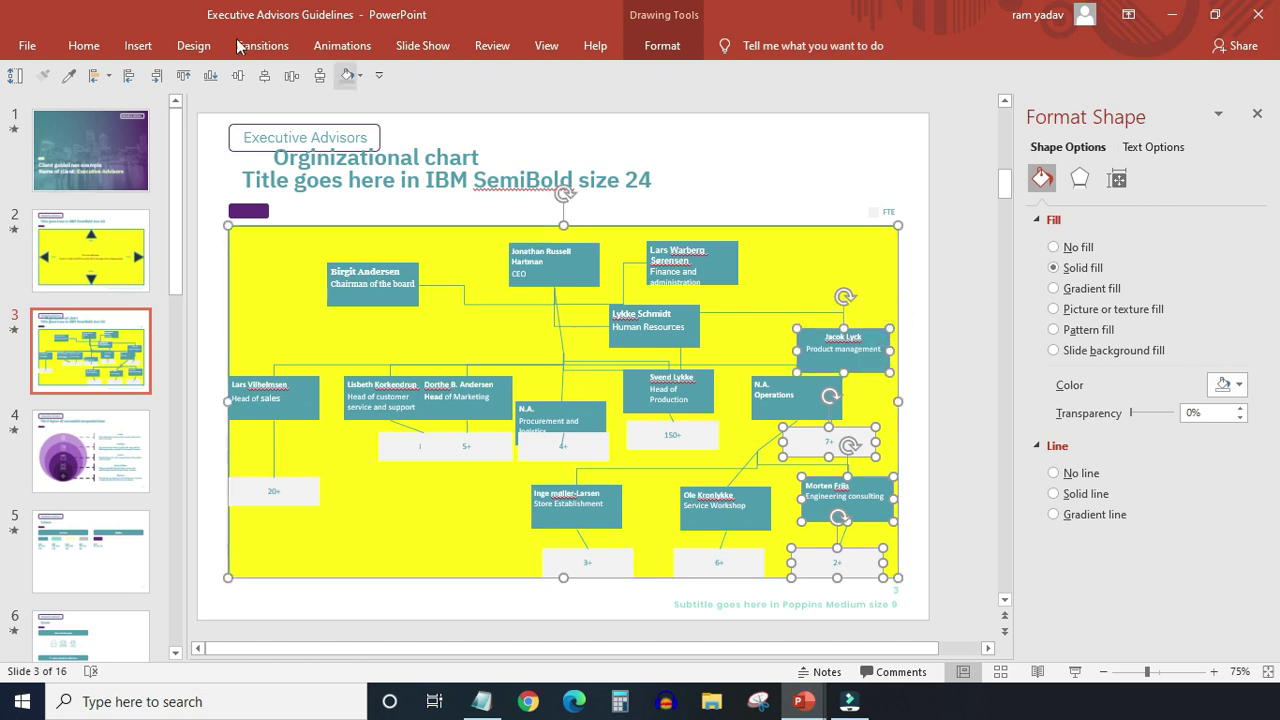
{"action": "left_click", "coordinate": [157, 75]}
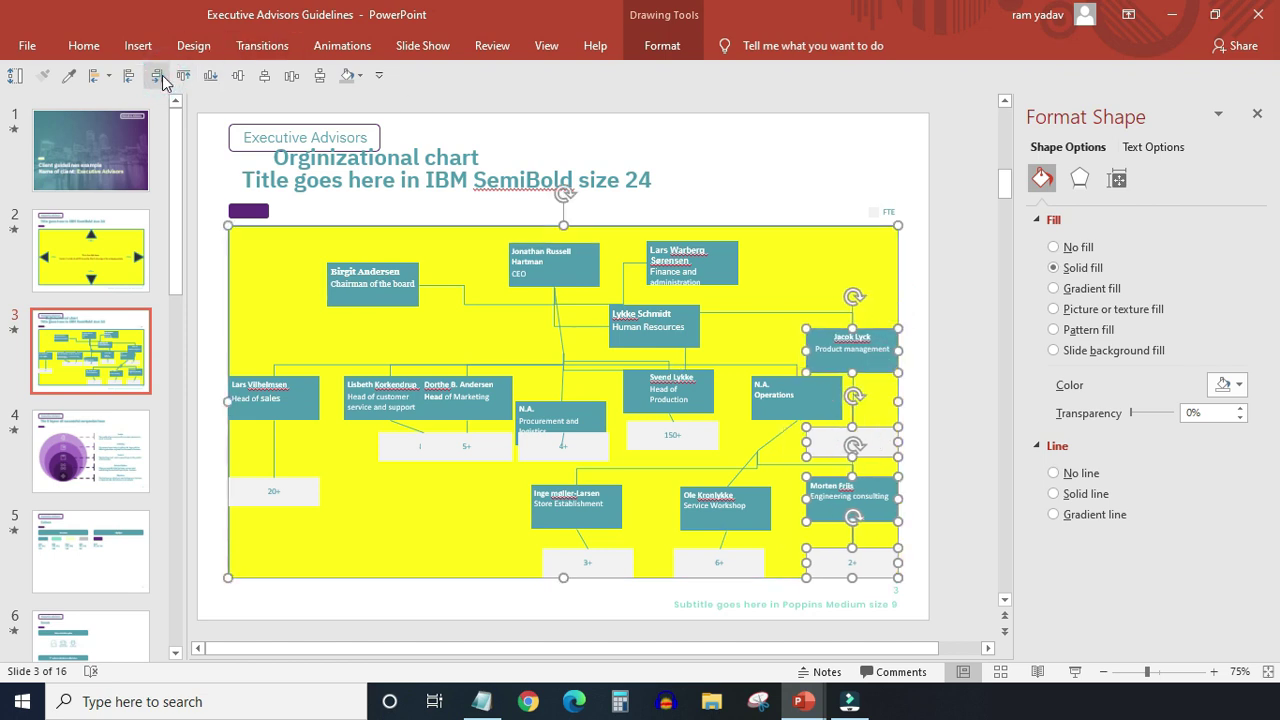
- Top-align the CEO box with the yellow chart area
{"action": "left_click", "coordinate": [580, 268]}
{"action": "left_click", "coordinate": [462, 255], "text": "shift"}
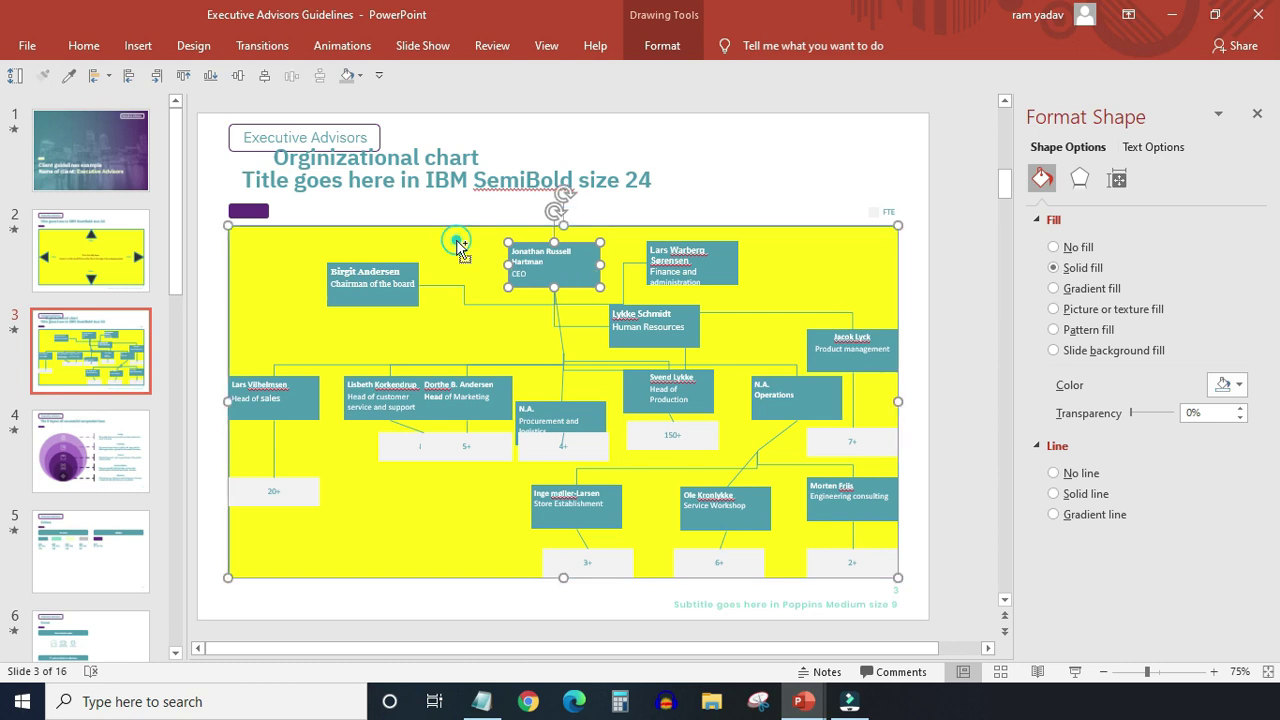
{"action": "left_click", "coordinate": [183, 75]}
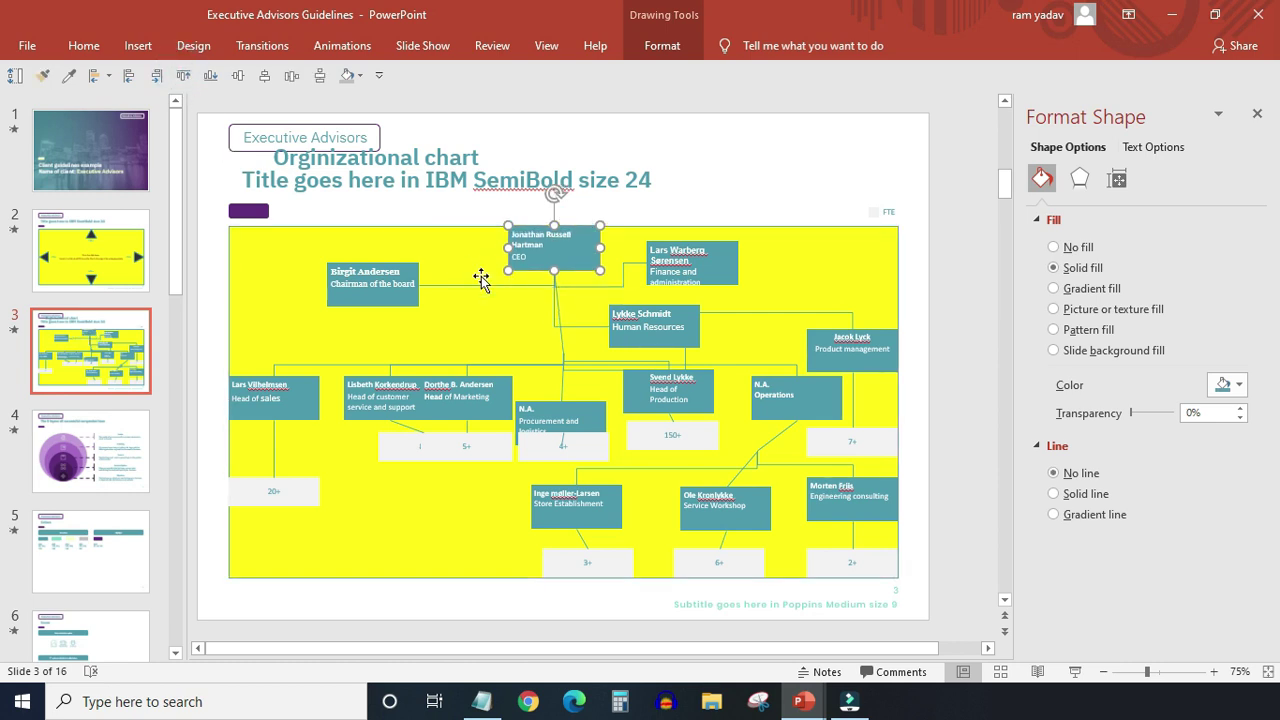
- Select the Product management, Operations and Head of Production boxes
{"action": "left_click", "coordinate": [833, 311]}
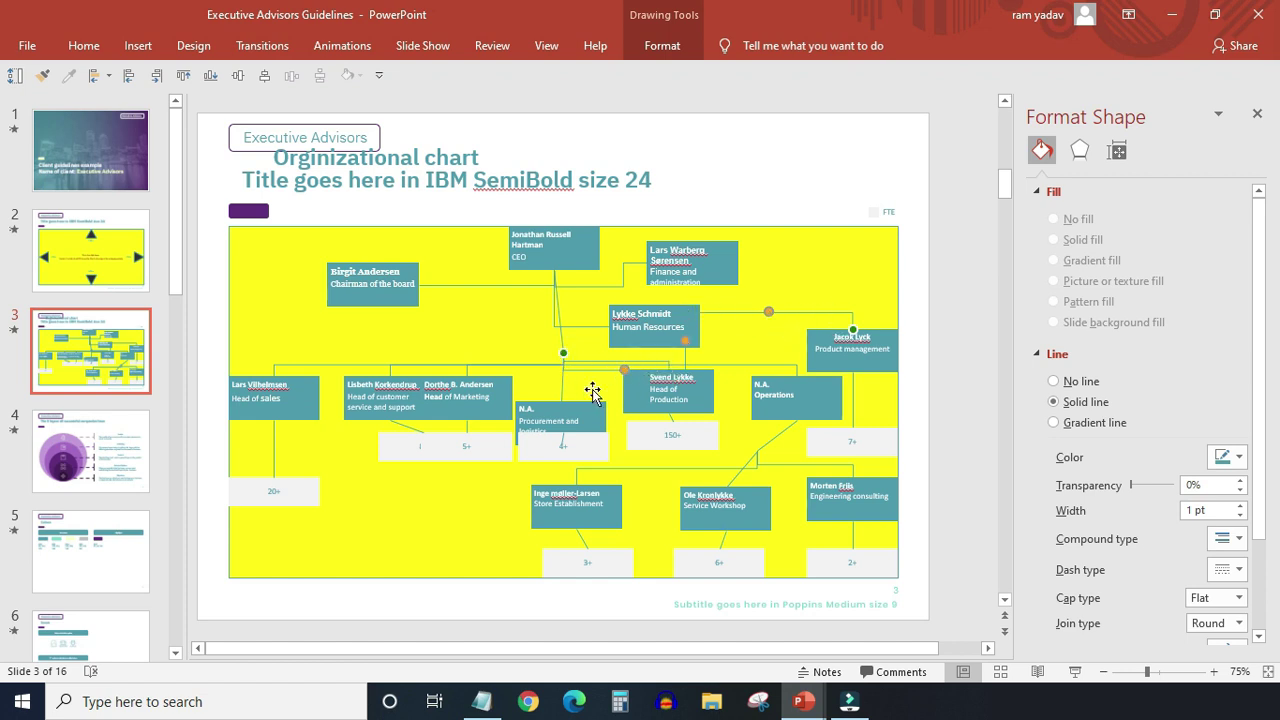
{"action": "left_click", "coordinate": [892, 369]}
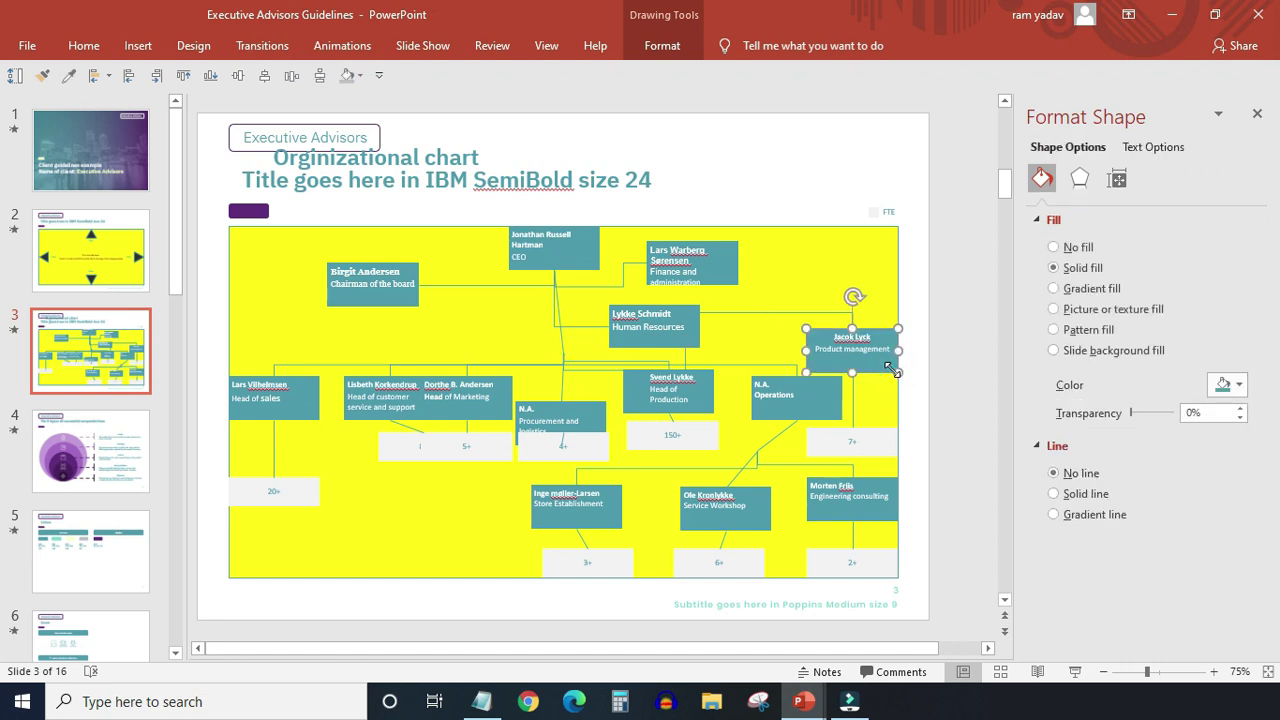
{"action": "left_click", "coordinate": [822, 392], "text": "shift"}
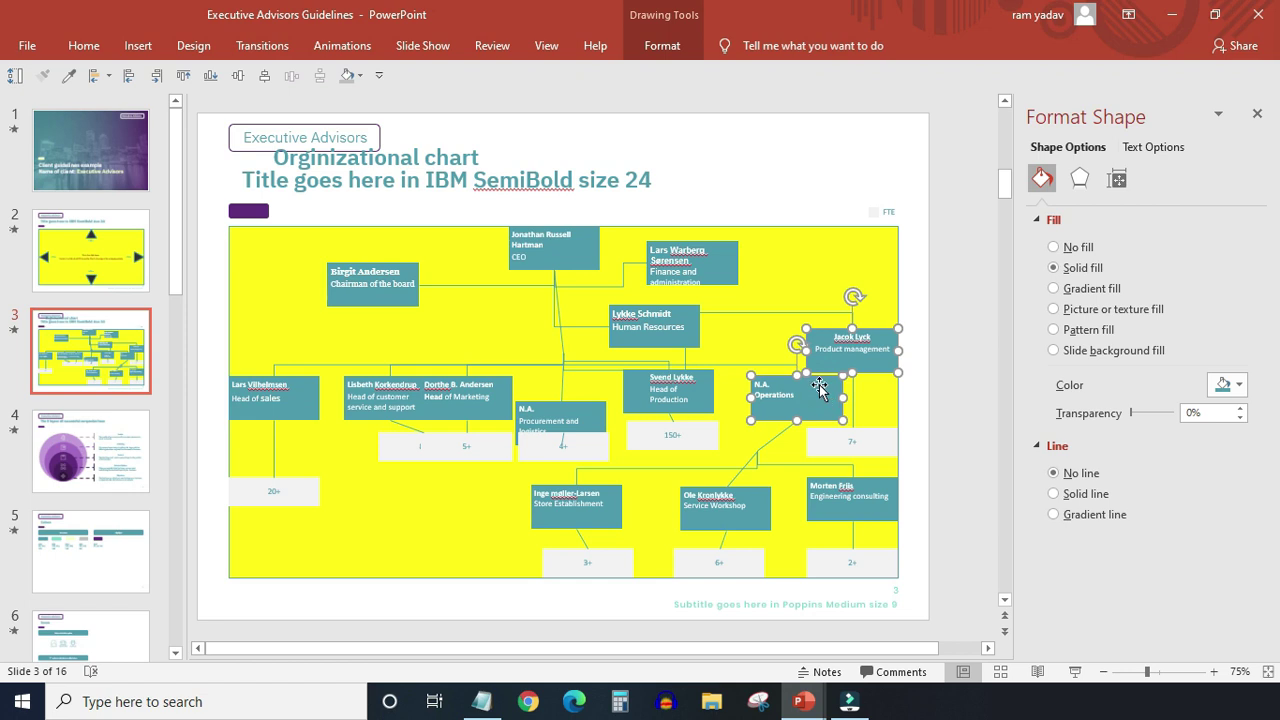
{"action": "left_click", "coordinate": [705, 394], "text": "shift"}
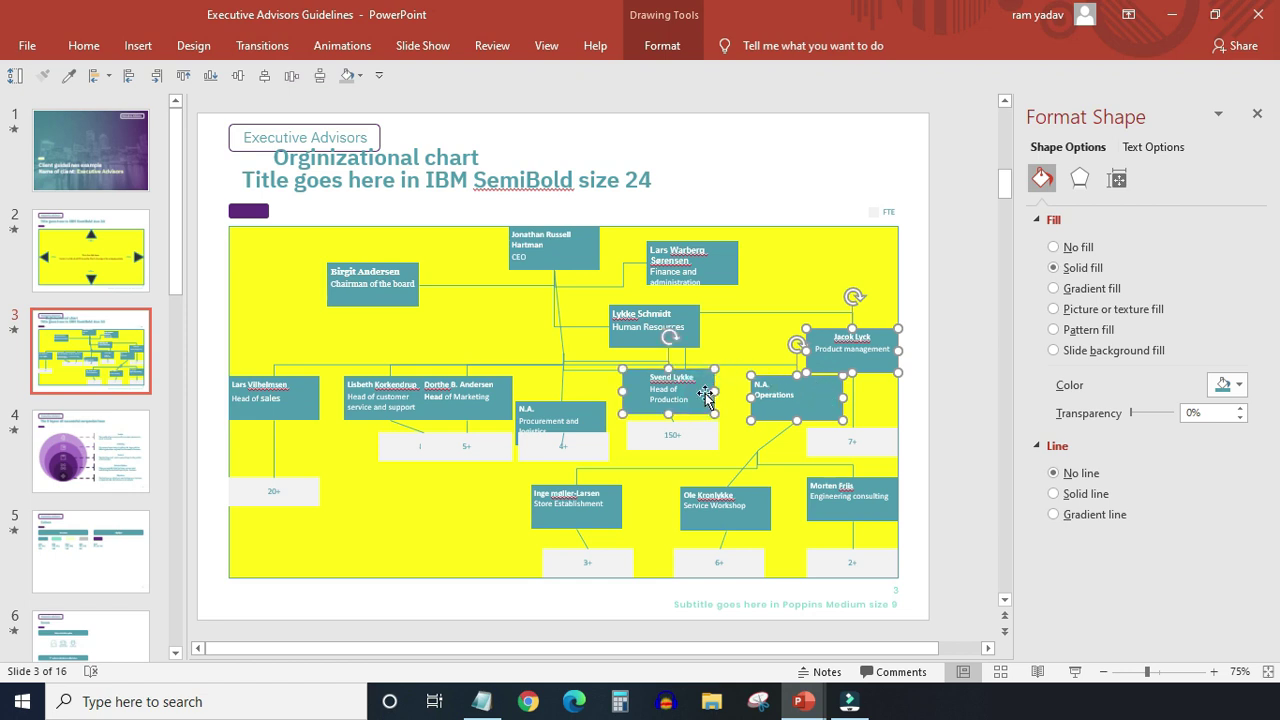
- Level the seven department-head boxes along their tops and distribute them evenly across the chart
{"action": "left_click", "coordinate": [208, 82]}
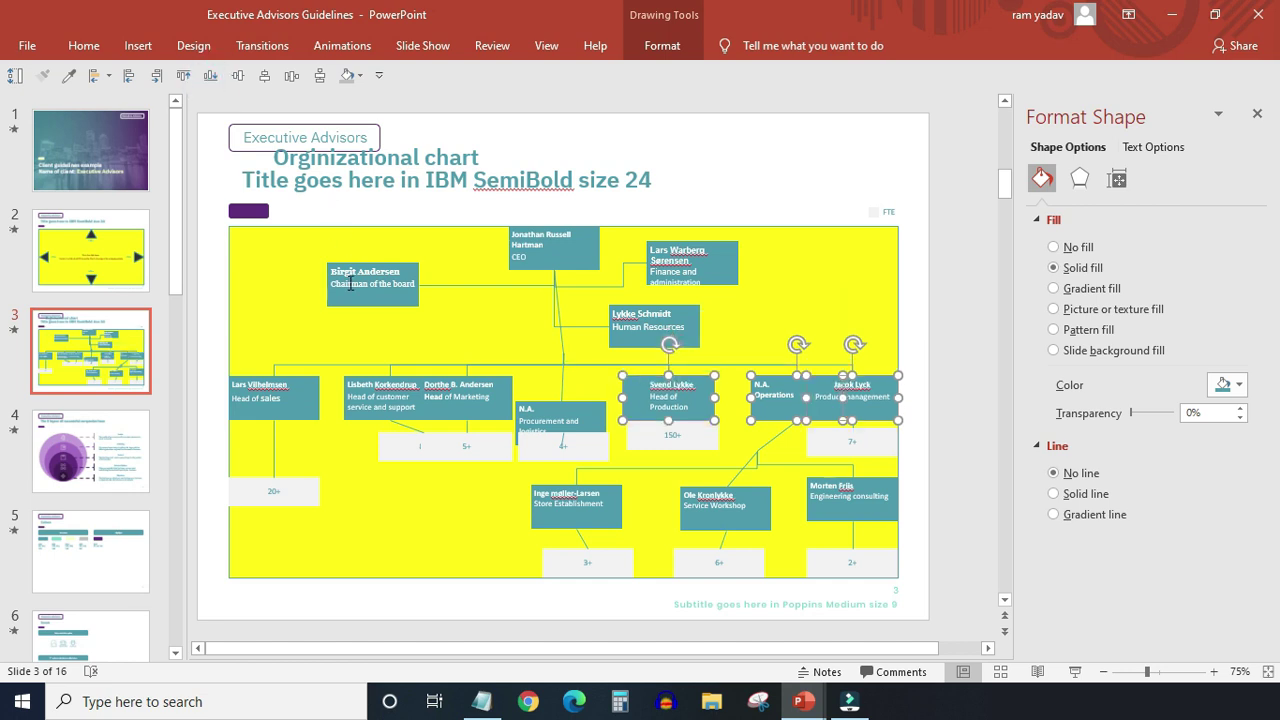
{"action": "left_click", "coordinate": [583, 420], "text": "shift"}
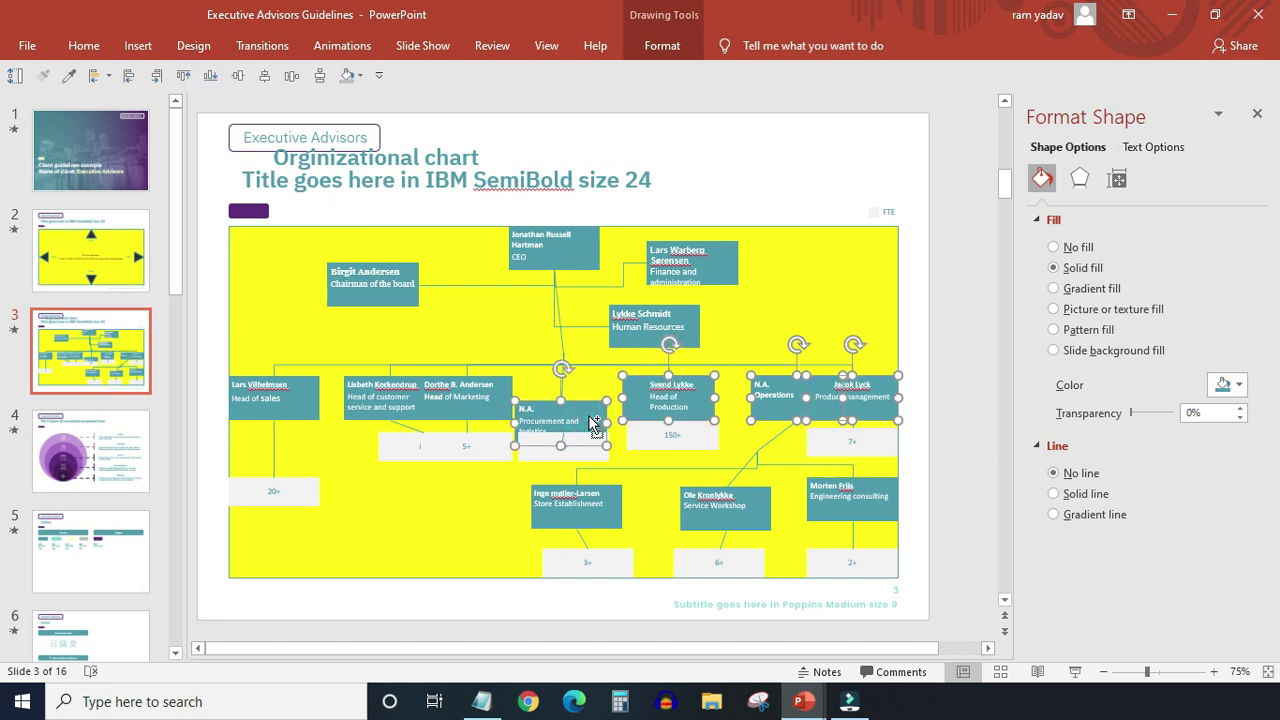
{"action": "left_click", "coordinate": [493, 402], "text": "shift"}
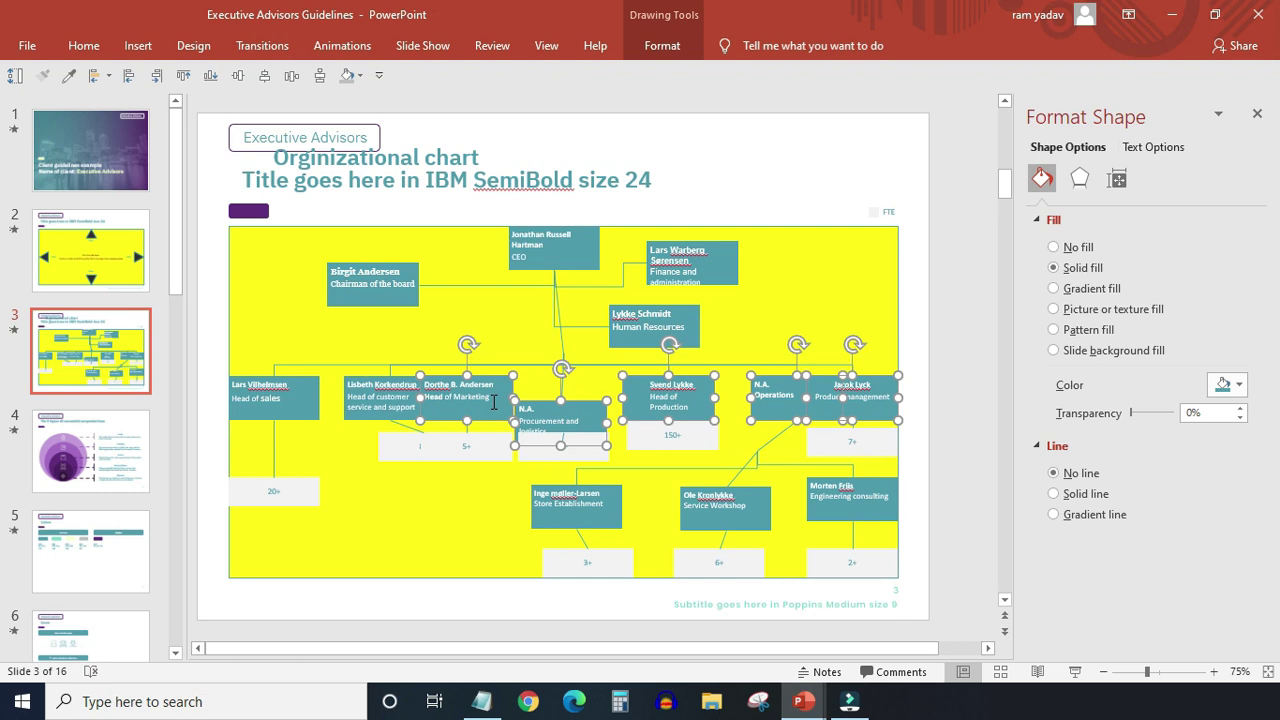
{"action": "left_click", "coordinate": [354, 411], "text": "shift"}
{"action": "left_click", "coordinate": [312, 400], "text": "shift"}
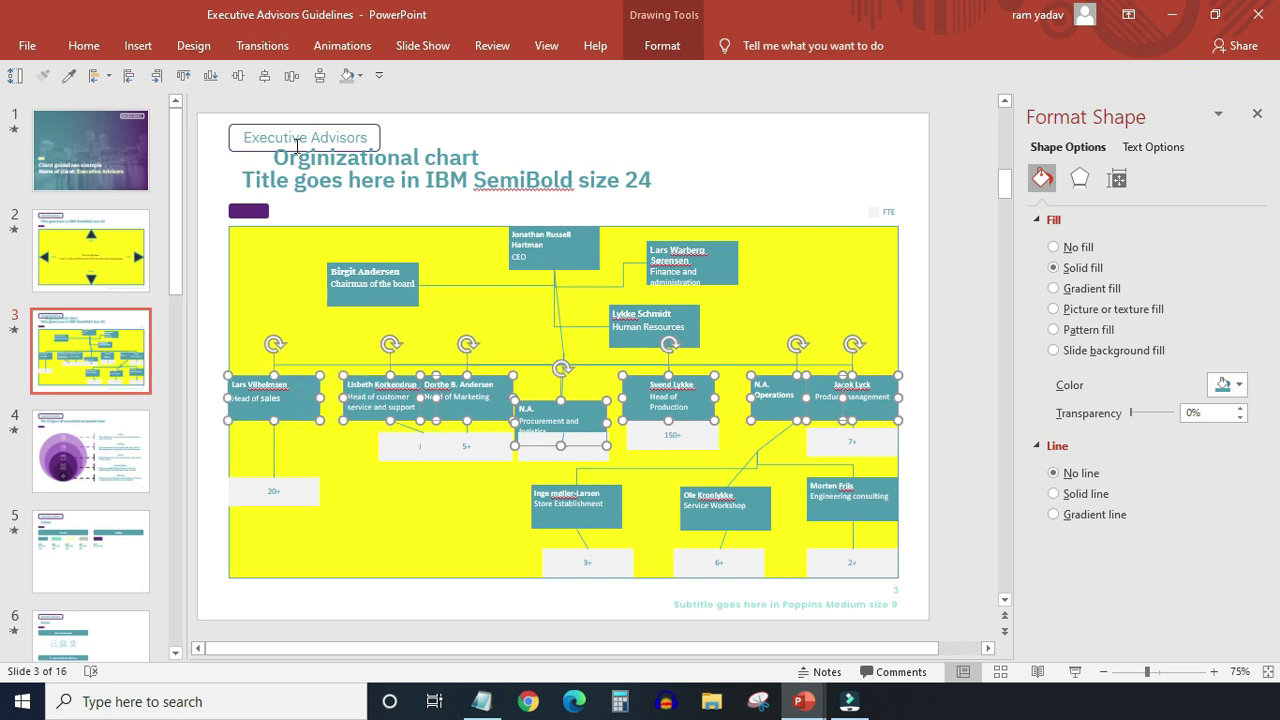
{"action": "left_click", "coordinate": [292, 77]}
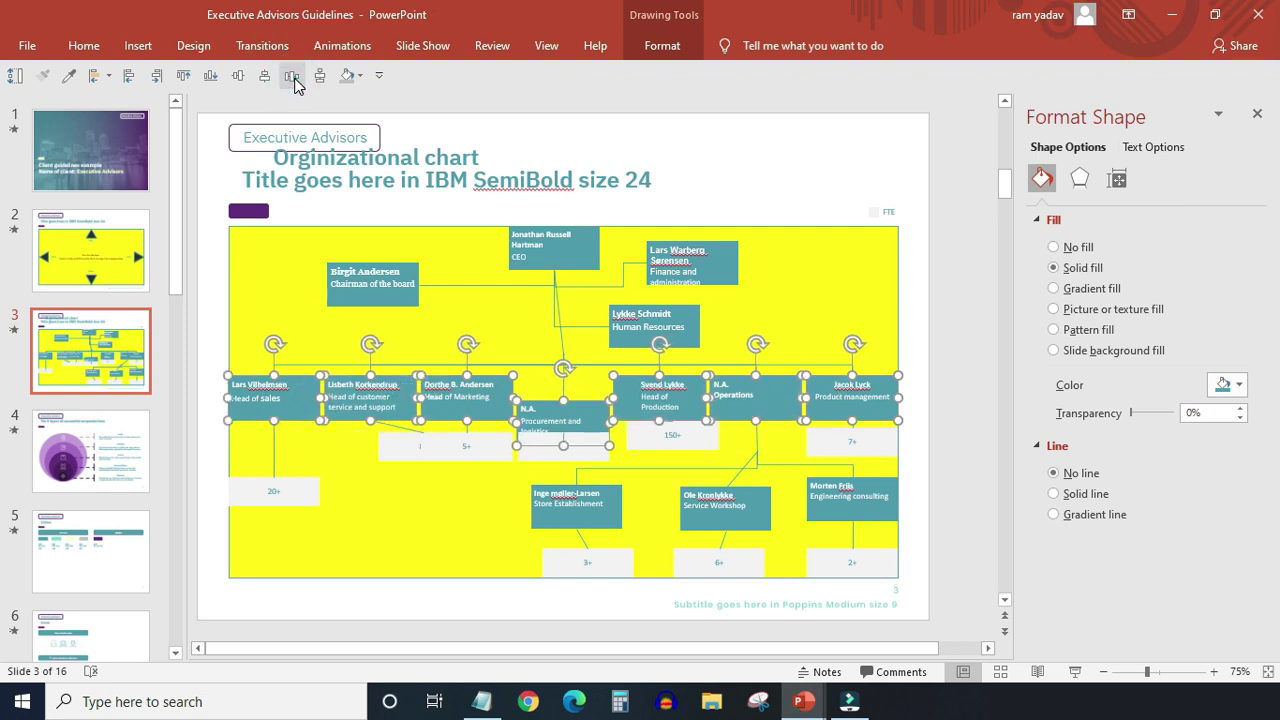
{"action": "left_click", "coordinate": [184, 77]}
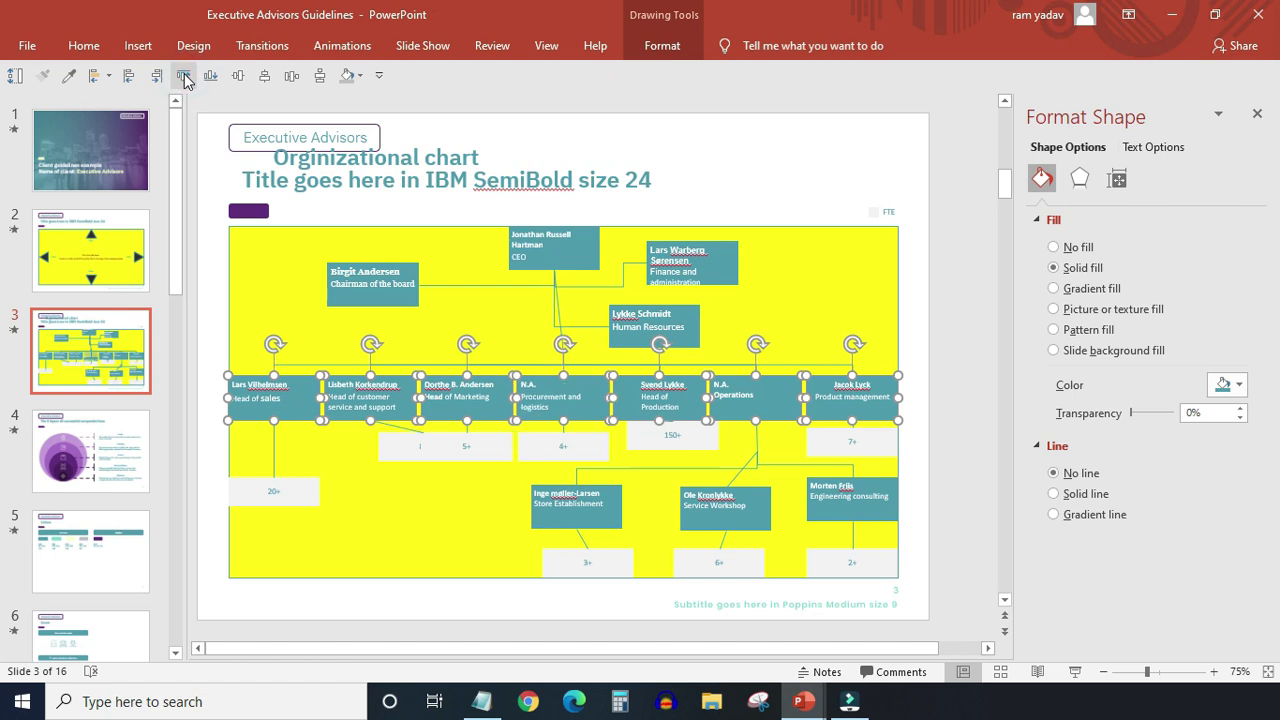
{"action": "left_click", "coordinate": [259, 500]}
{"action": "left_click", "coordinate": [391, 463], "text": "shift"}
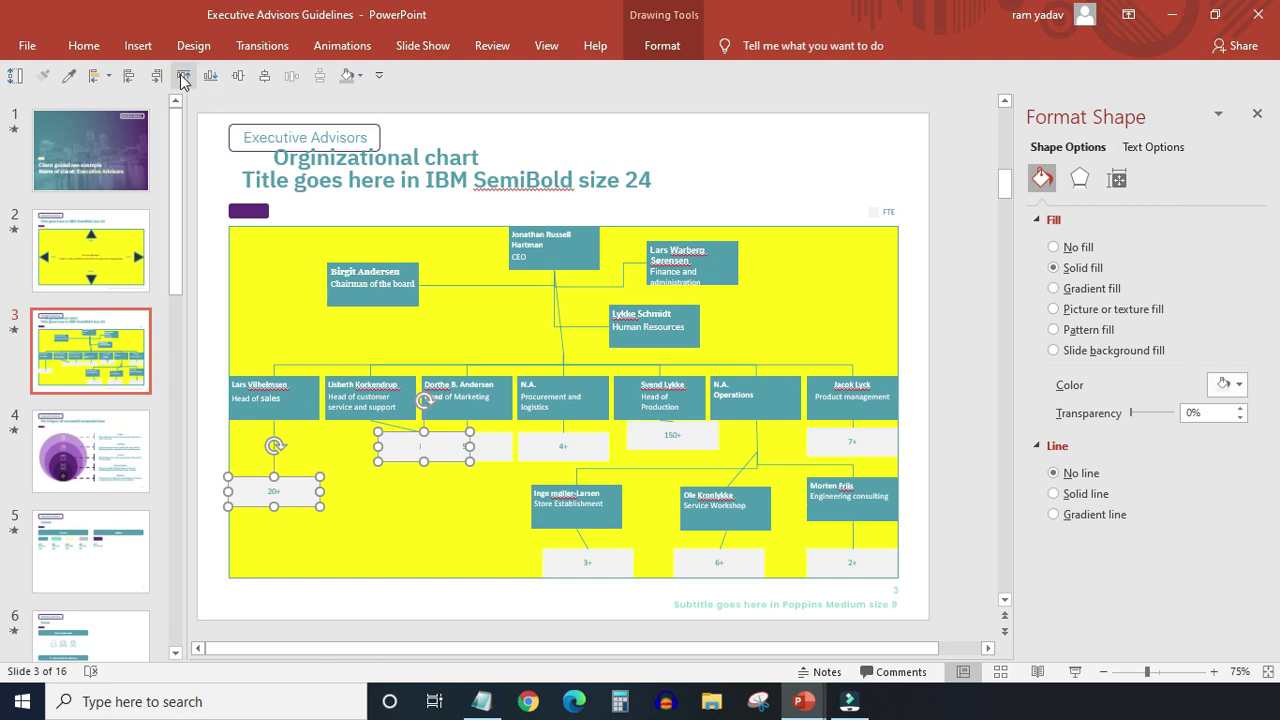
- Bring the 20+, 150+, 5+, 4+ and 7+ count boxes level along one edge
{"action": "left_click", "coordinate": [183, 75]}
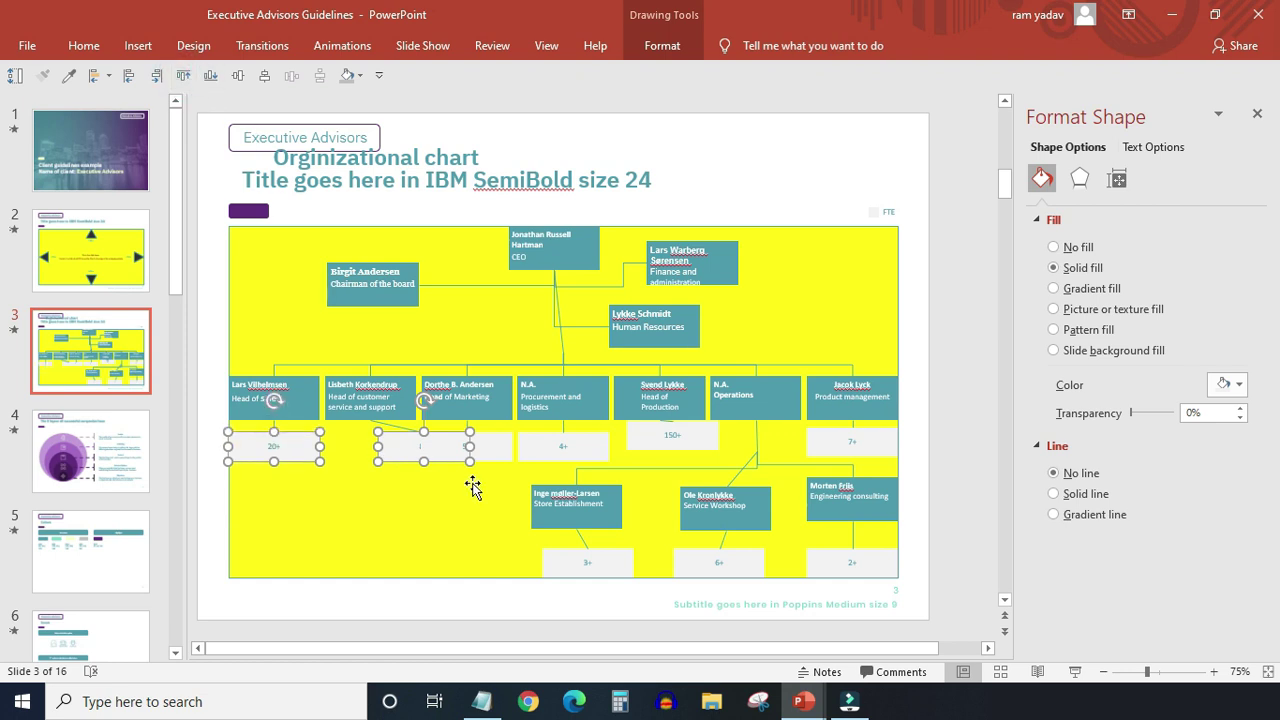
{"action": "left_click", "coordinate": [643, 440], "text": "shift"}
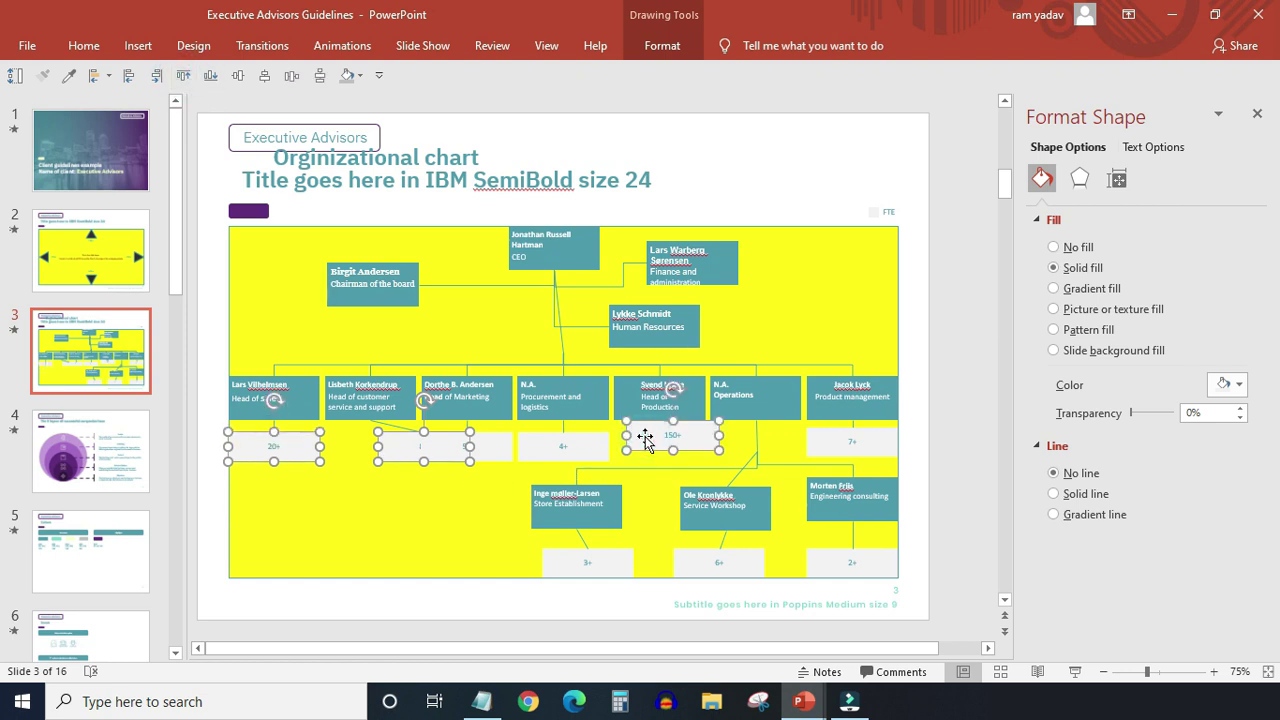
{"action": "left_click", "coordinate": [215, 82]}
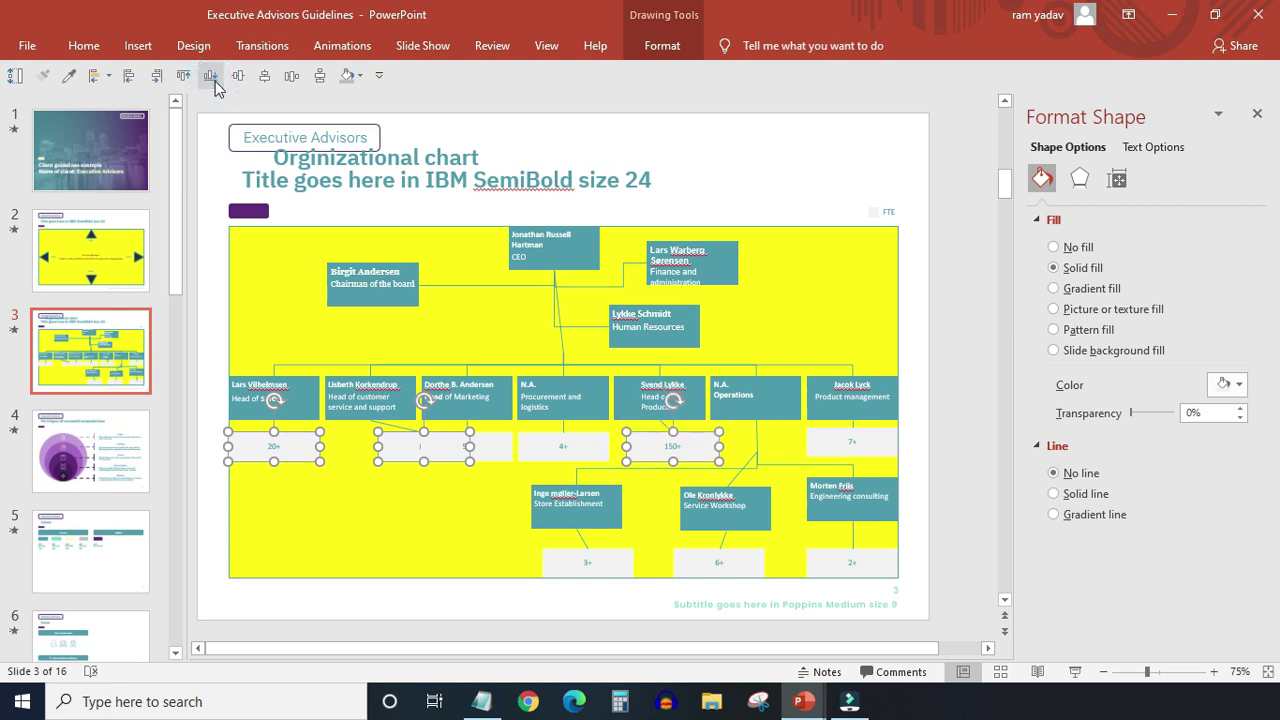
{"action": "left_click", "coordinate": [503, 454], "text": "shift"}
{"action": "left_click", "coordinate": [588, 462], "text": "shift"}
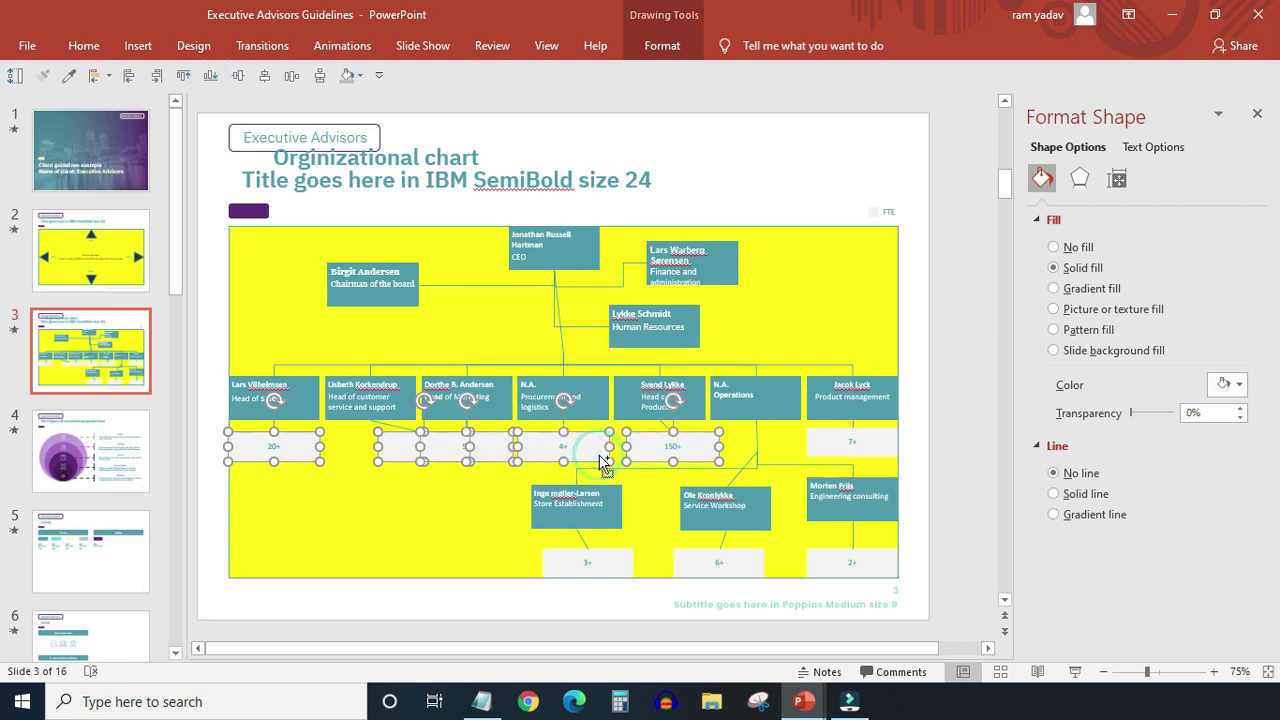
{"action": "left_click", "coordinate": [831, 456], "text": "shift"}
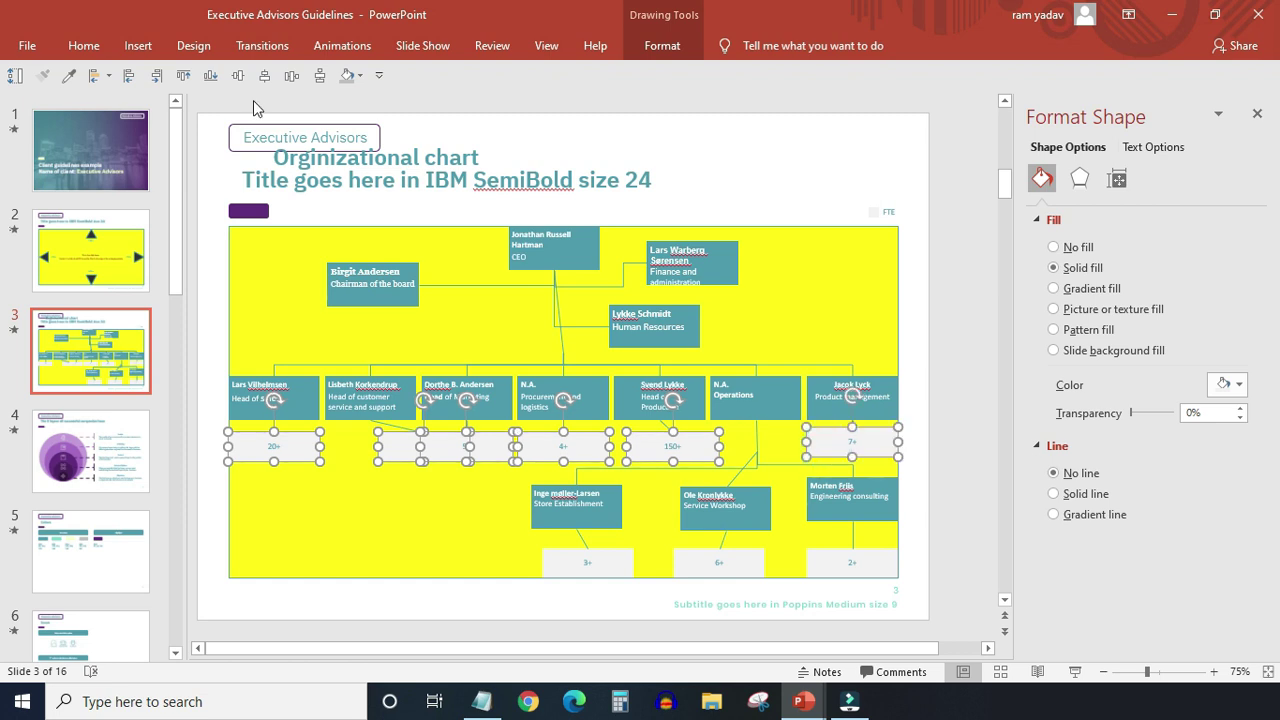
{"action": "left_click", "coordinate": [210, 75]}
{"action": "left_click", "coordinate": [212, 188]}
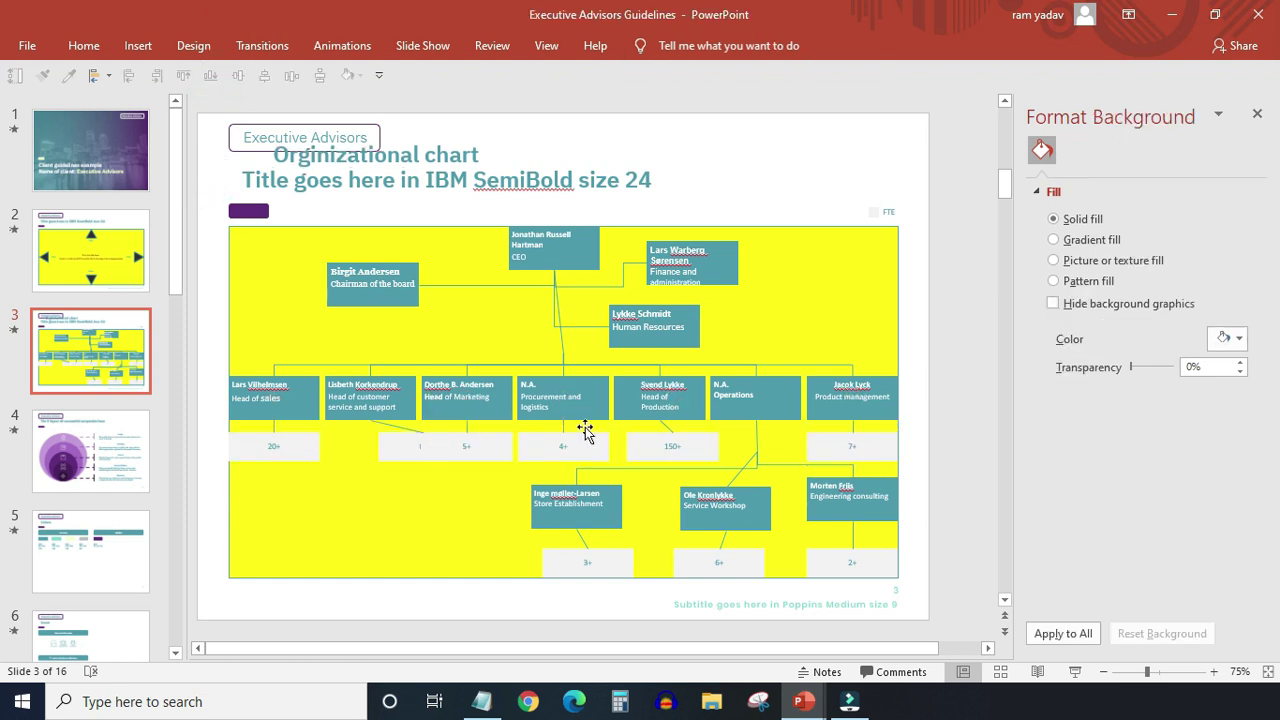
- Left-align the 150+ box under its department box, then space the count boxes evenly
{"action": "left_click", "coordinate": [641, 455]}
{"action": "left_click", "coordinate": [632, 415], "text": "shift"}
{"action": "left_click", "coordinate": [128, 77]}
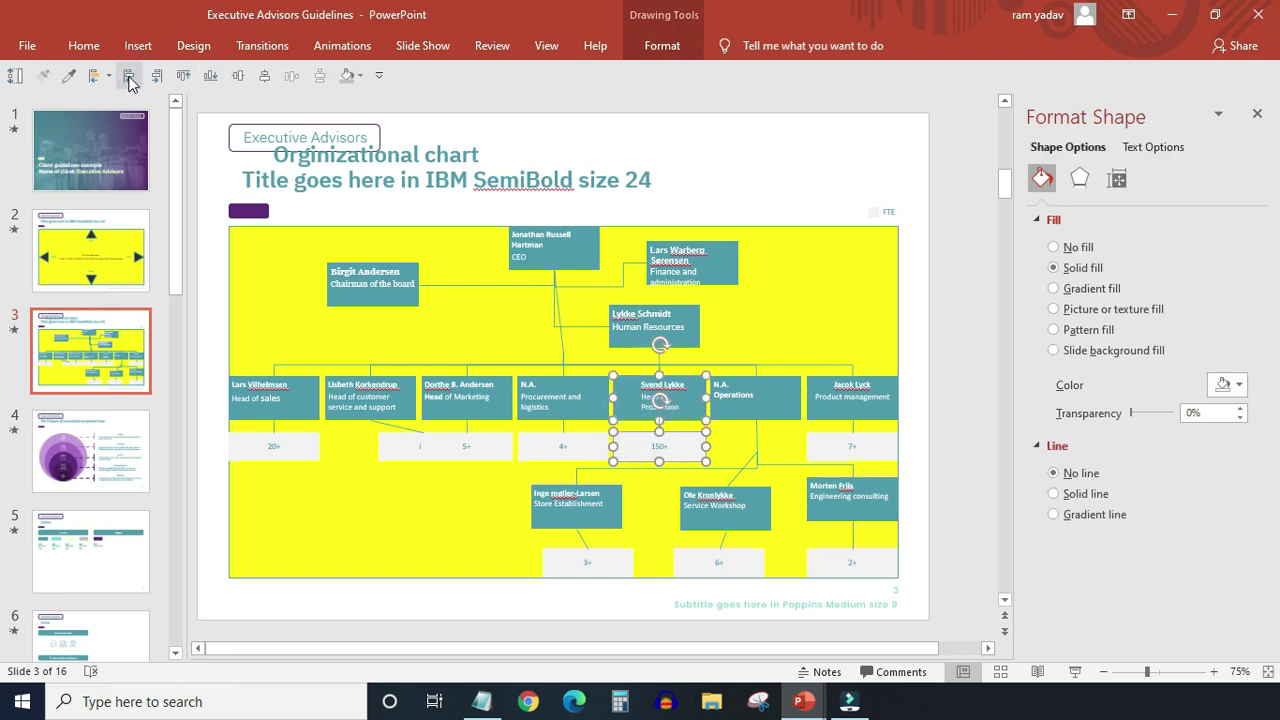
{"action": "left_click", "coordinate": [635, 412], "text": "shift"}
{"action": "left_click", "coordinate": [548, 452], "text": "shift"}
{"action": "left_click", "coordinate": [502, 458], "text": "shift"}
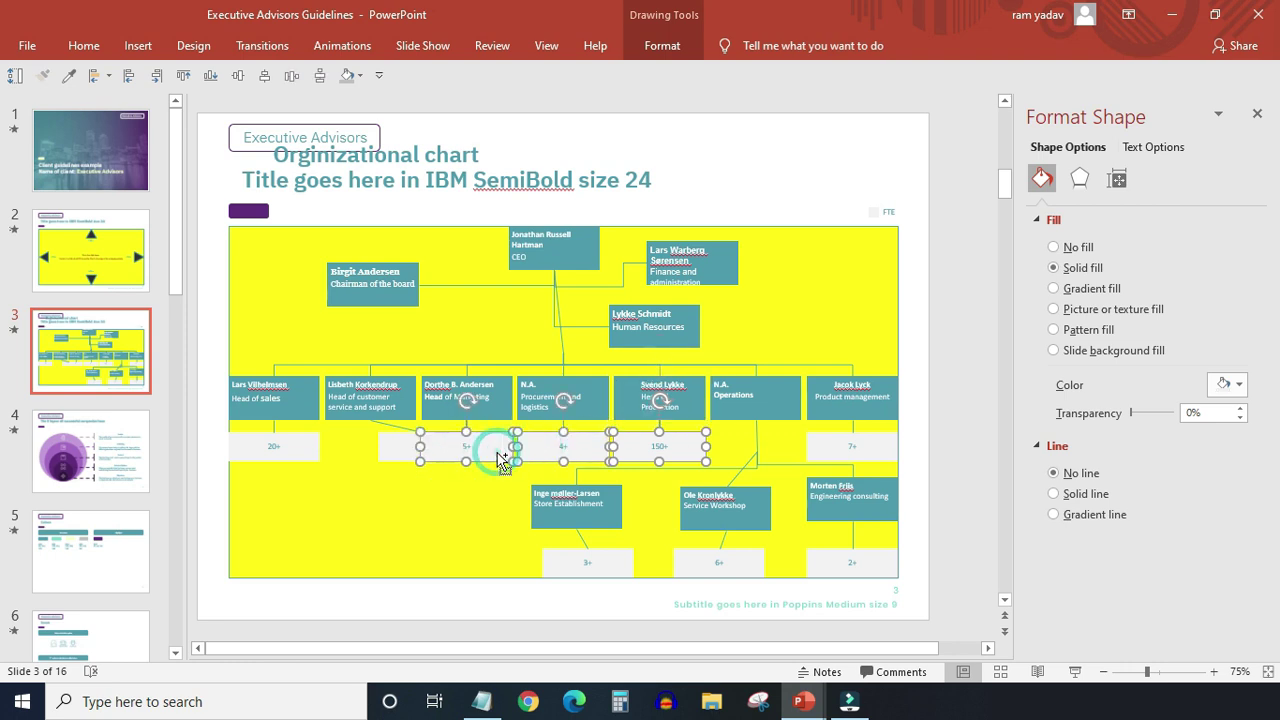
{"action": "left_click", "coordinate": [384, 462], "text": "shift"}
{"action": "left_click", "coordinate": [311, 458], "text": "shift"}
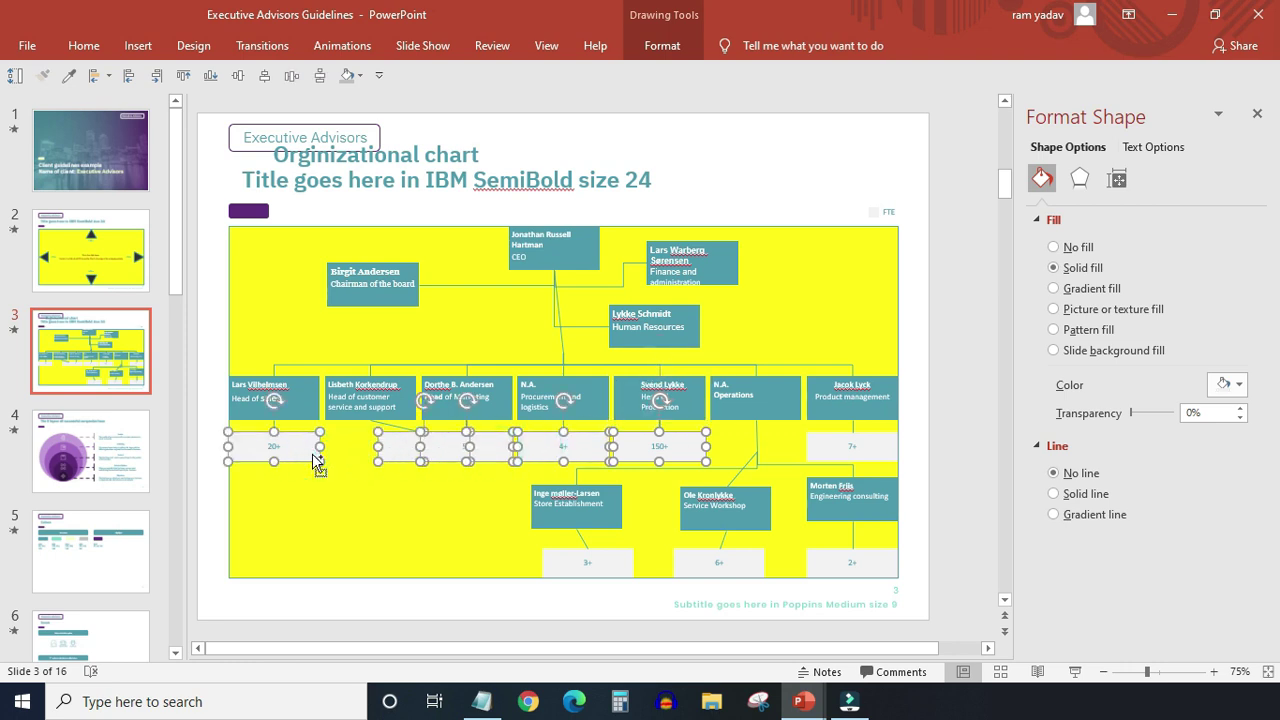
{"action": "left_click", "coordinate": [291, 75]}
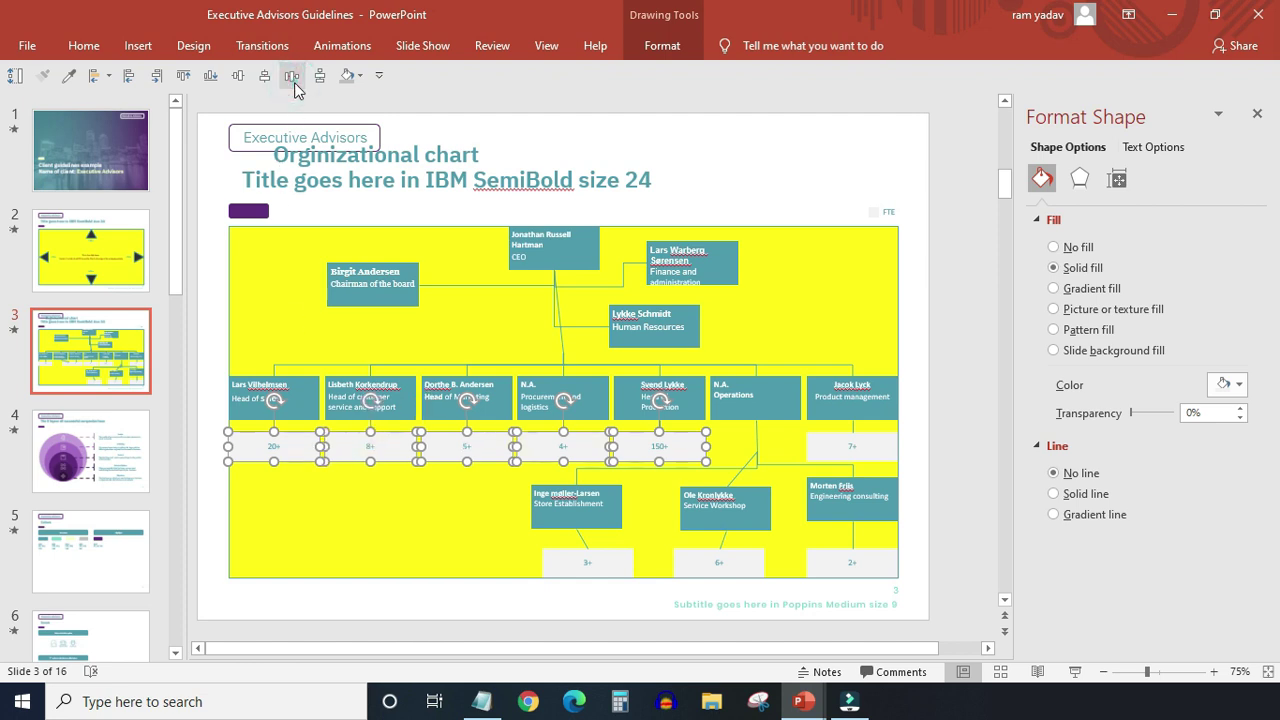
- Replace the placeholder title with 'Organizational chart', correcting the 'Orginizational' misspelling
{"action": "double_click", "coordinate": [470, 153]}
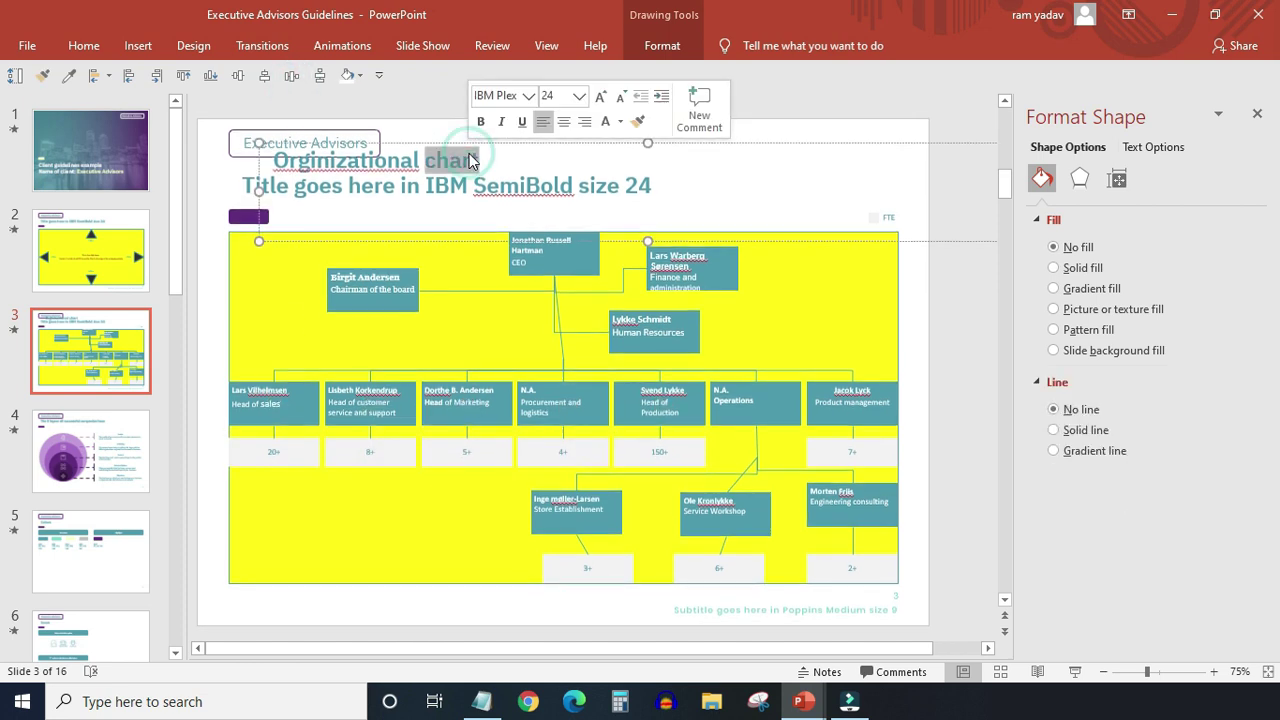
{"action": "triple_click", "coordinate": [473, 161]}
{"action": "key", "text": "ctrl+c"}
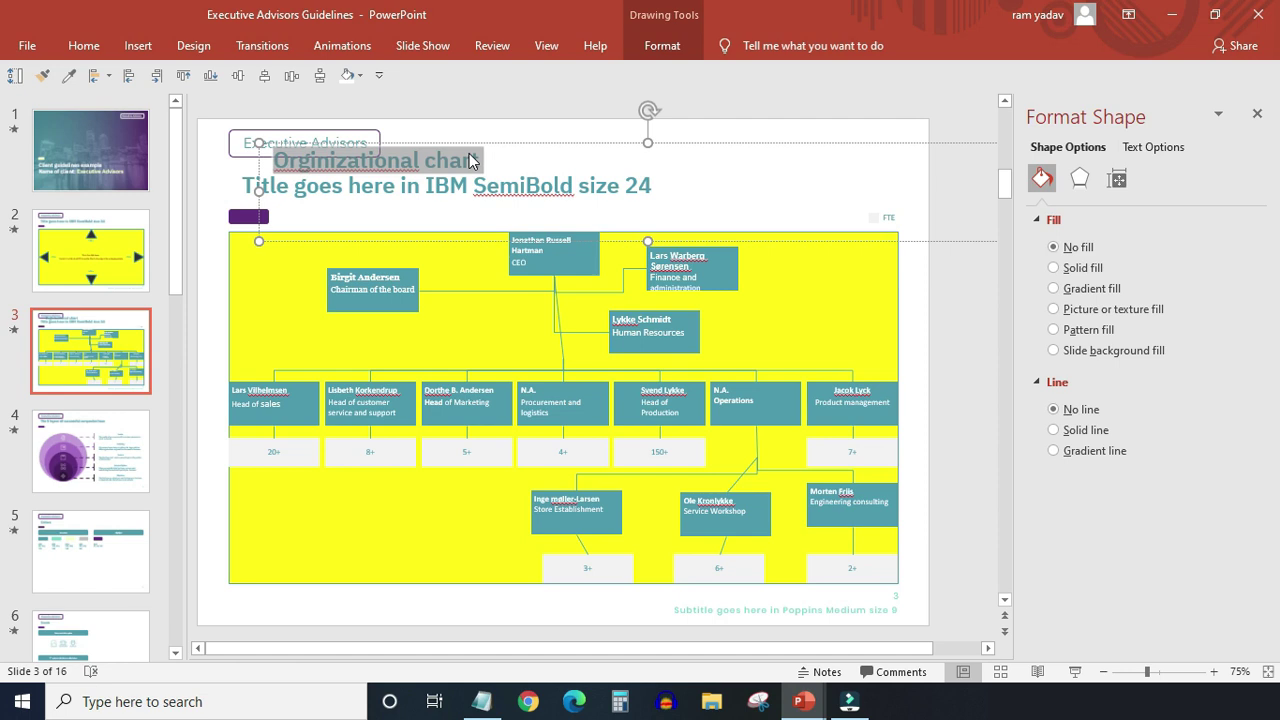
{"action": "triple_click", "coordinate": [622, 188]}
{"action": "key", "text": "ctrl+v"}
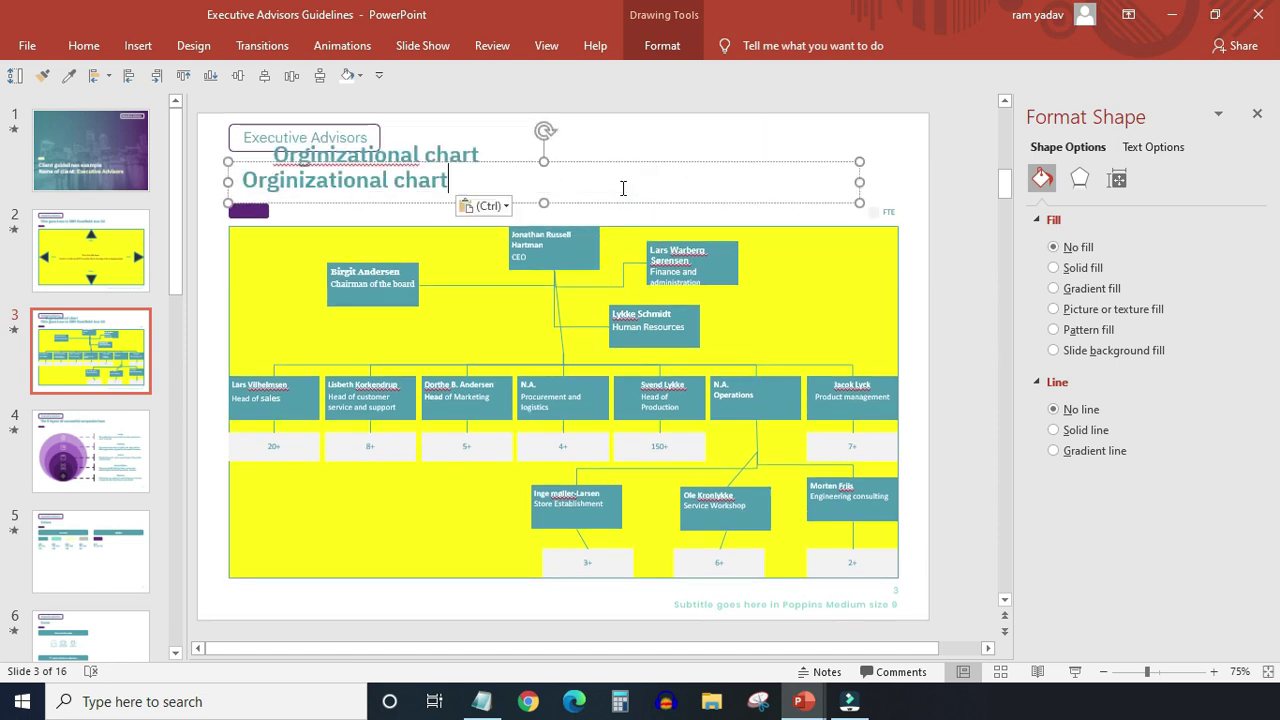
{"action": "left_click", "coordinate": [500, 135]}
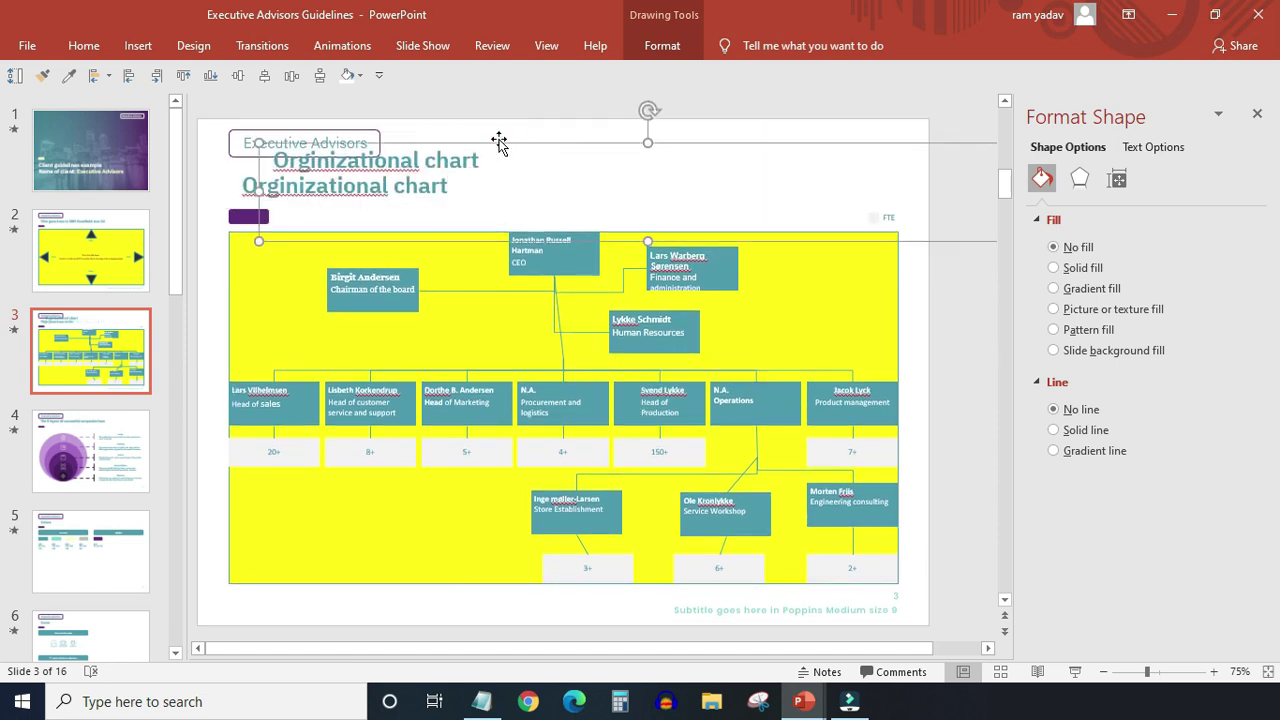
{"action": "right_click", "coordinate": [397, 188]}
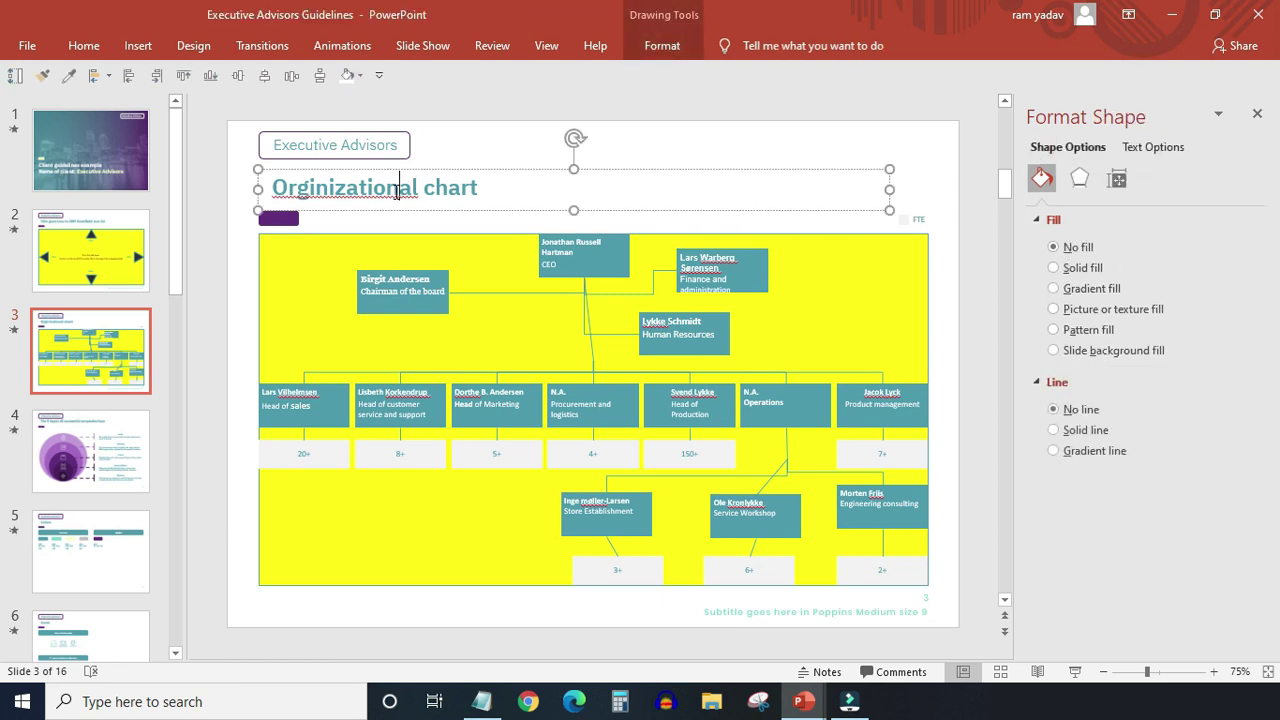
{"action": "left_click", "coordinate": [433, 205]}
- Delete the yellow backdrop behind the org chart and turn on the slide guides
{"action": "left_click", "coordinate": [442, 249]}
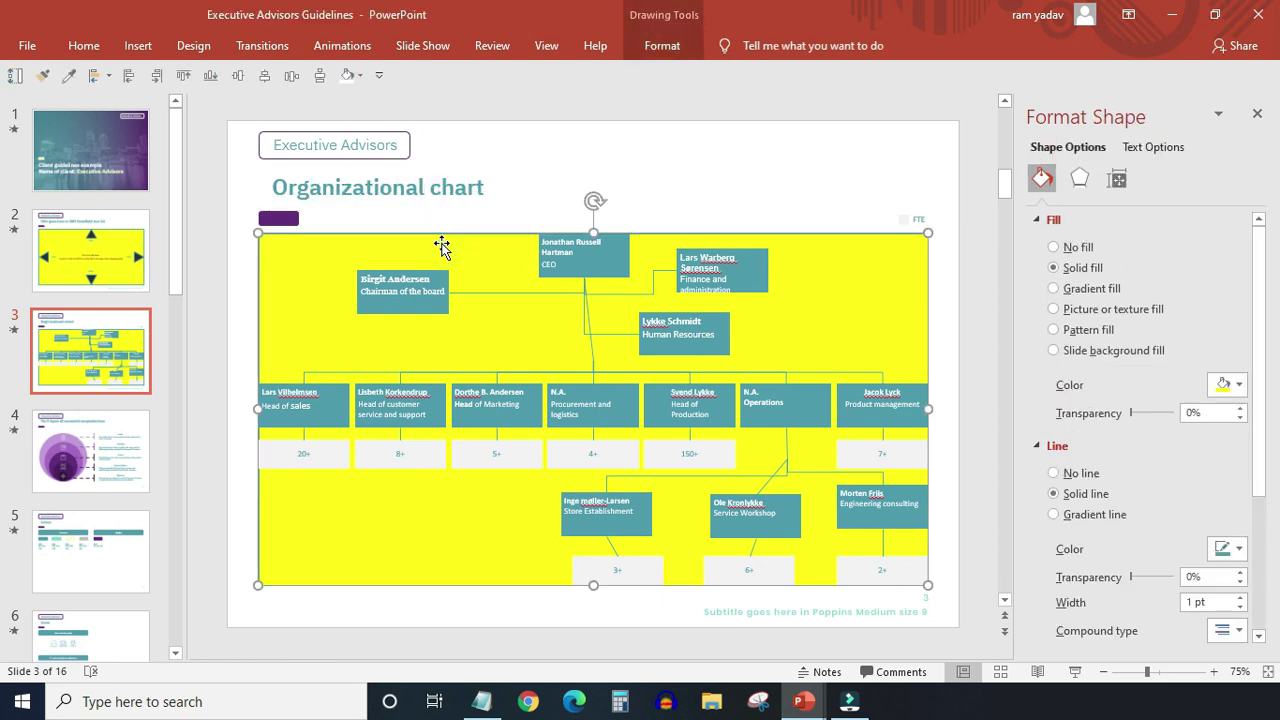
{"action": "key", "text": "Delete"}
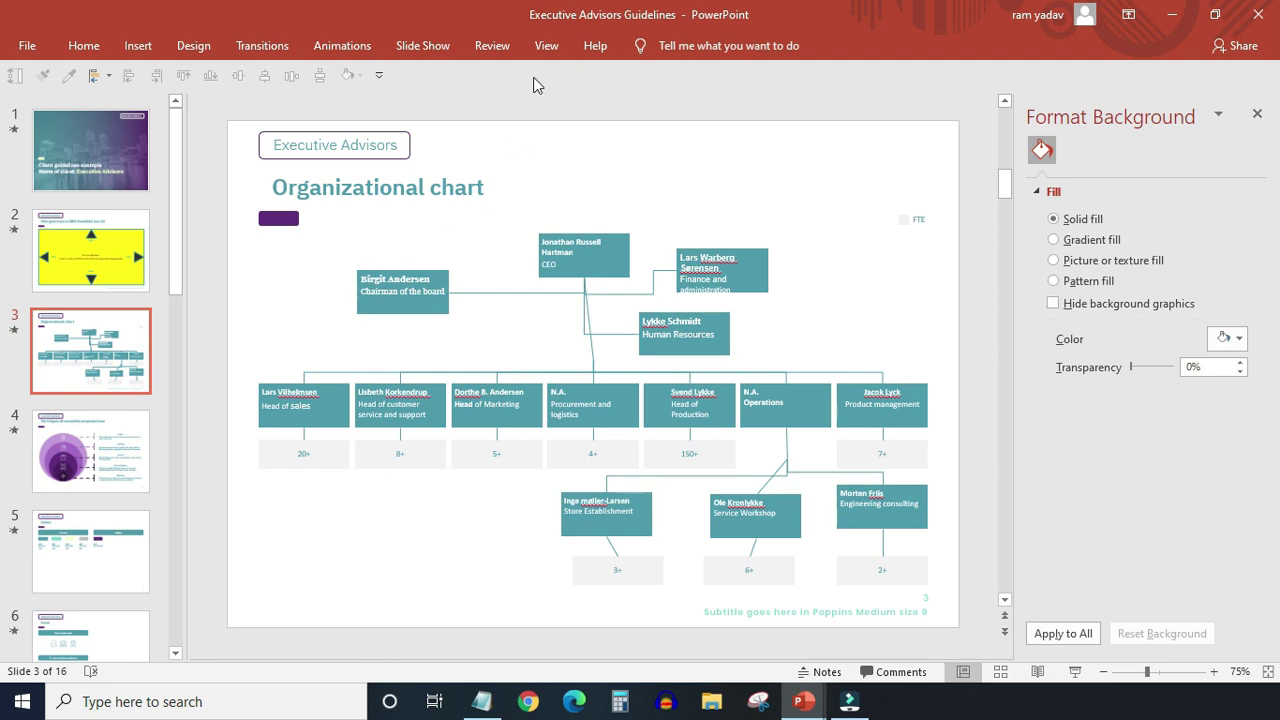
{"action": "left_click", "coordinate": [546, 45]}
{"action": "left_click", "coordinate": [381, 116]}
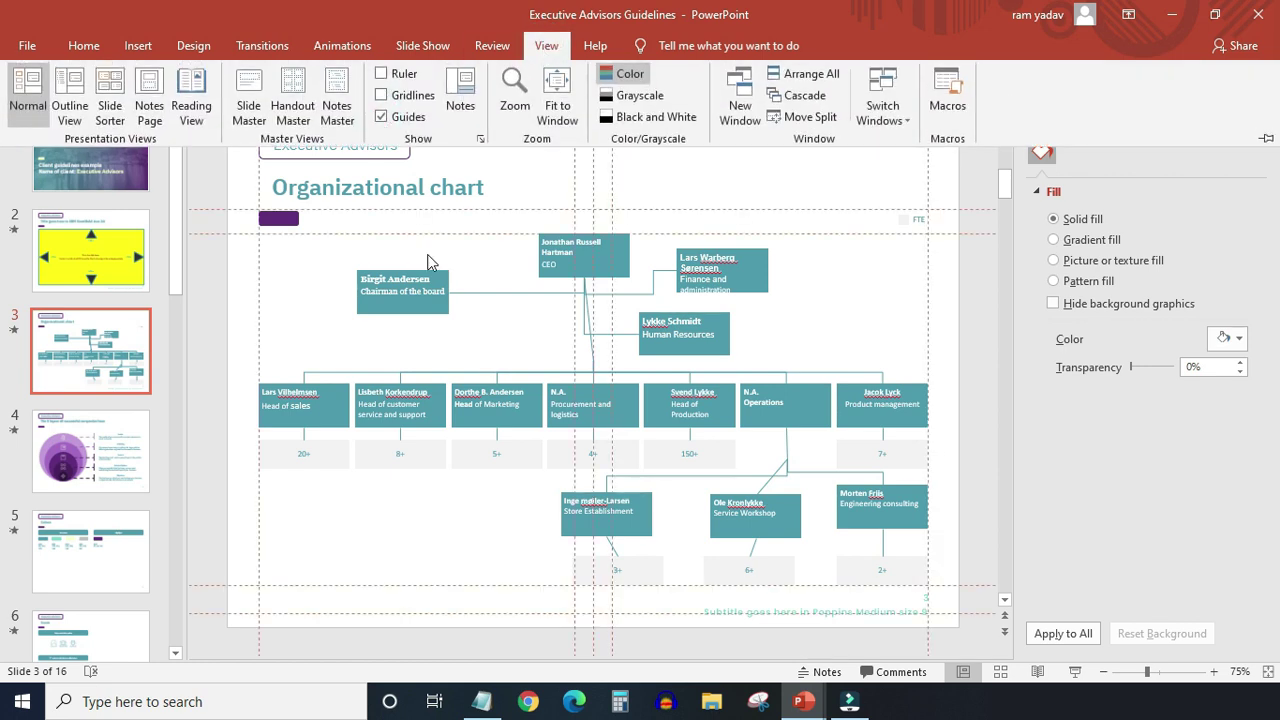
{"action": "left_click", "coordinate": [509, 523]}
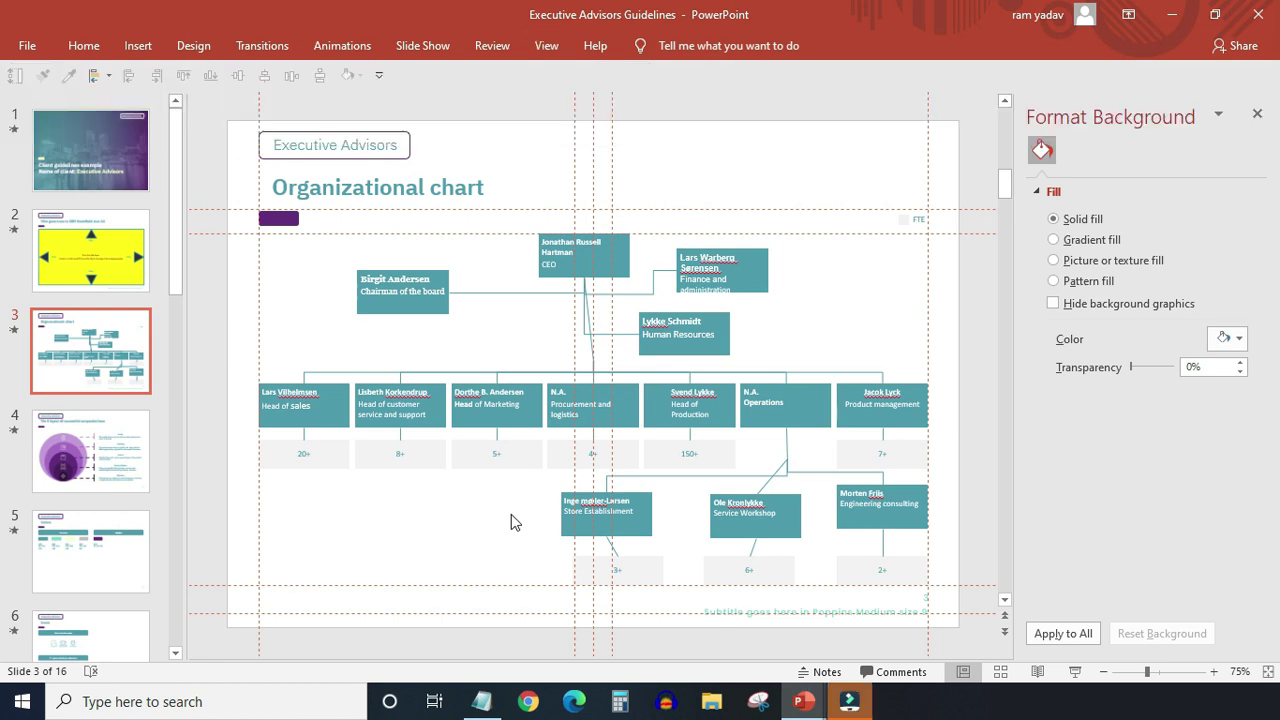
{"action": "left_click", "coordinate": [650, 530]}
- Top-align the three lower-level boxes so they sit in one row
{"action": "left_click", "coordinate": [780, 535], "text": "shift"}
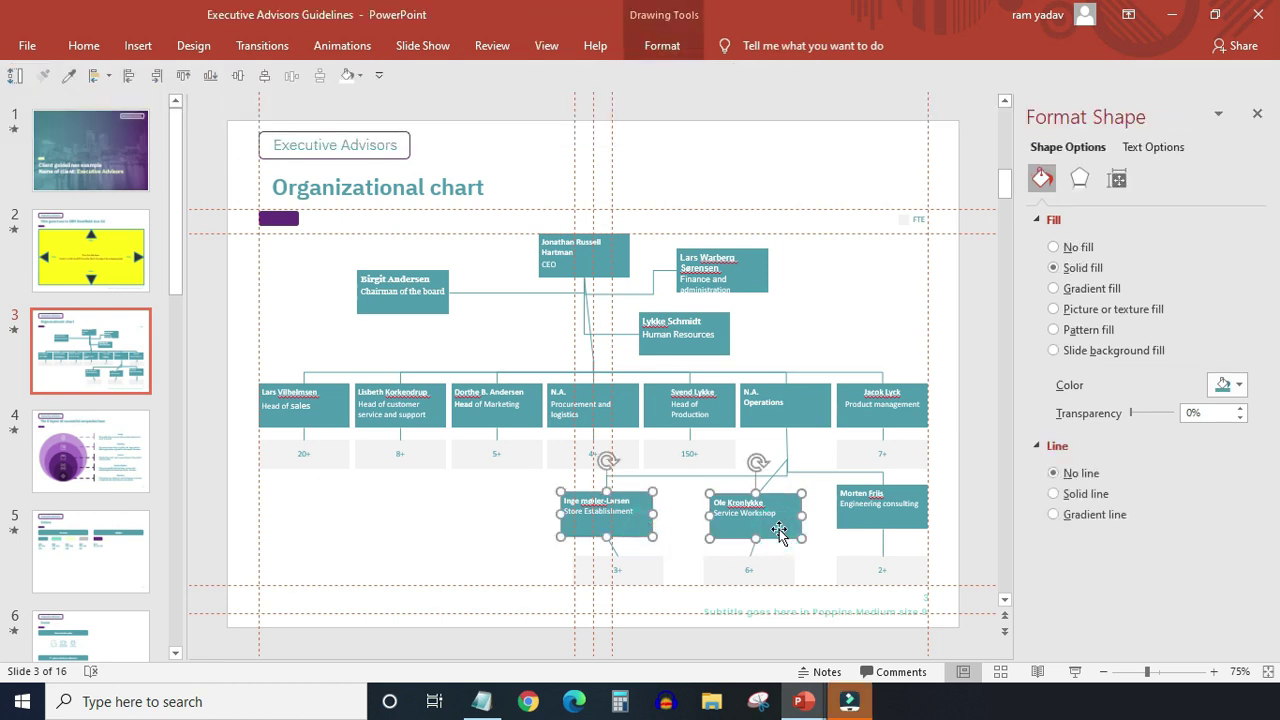
{"action": "left_click", "coordinate": [184, 75]}
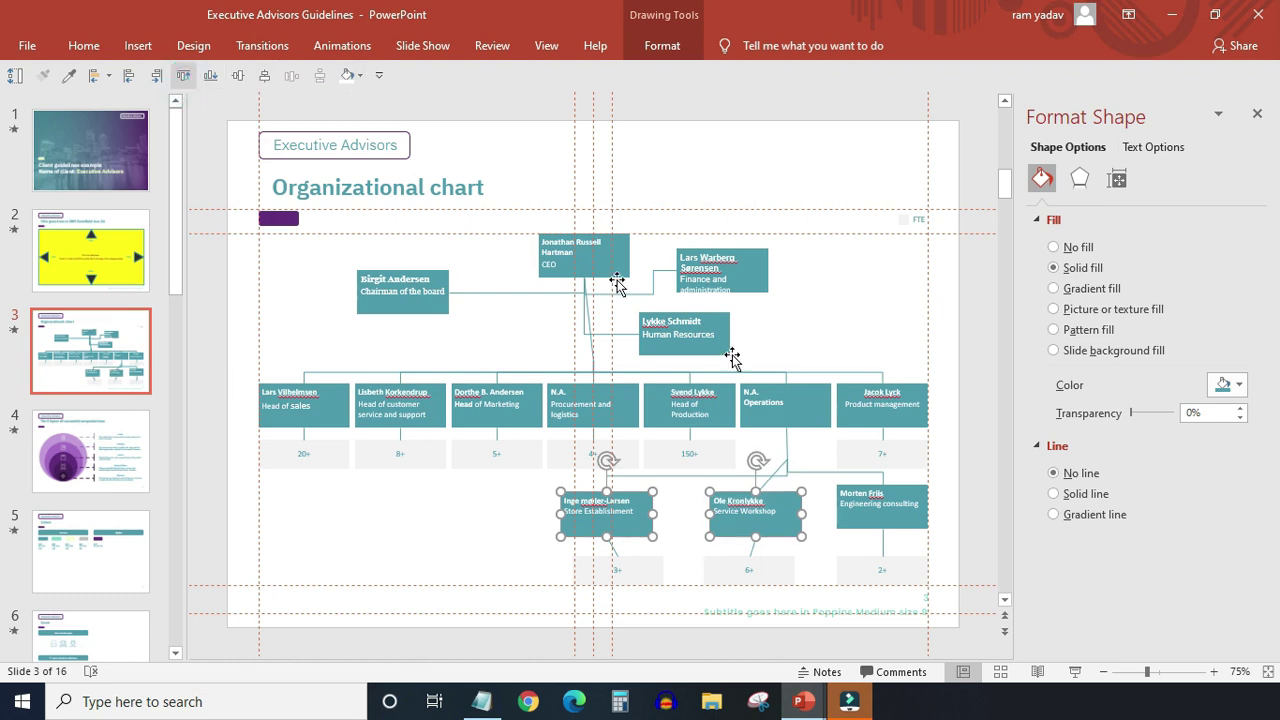
{"action": "left_click", "coordinate": [915, 530], "text": "shift"}
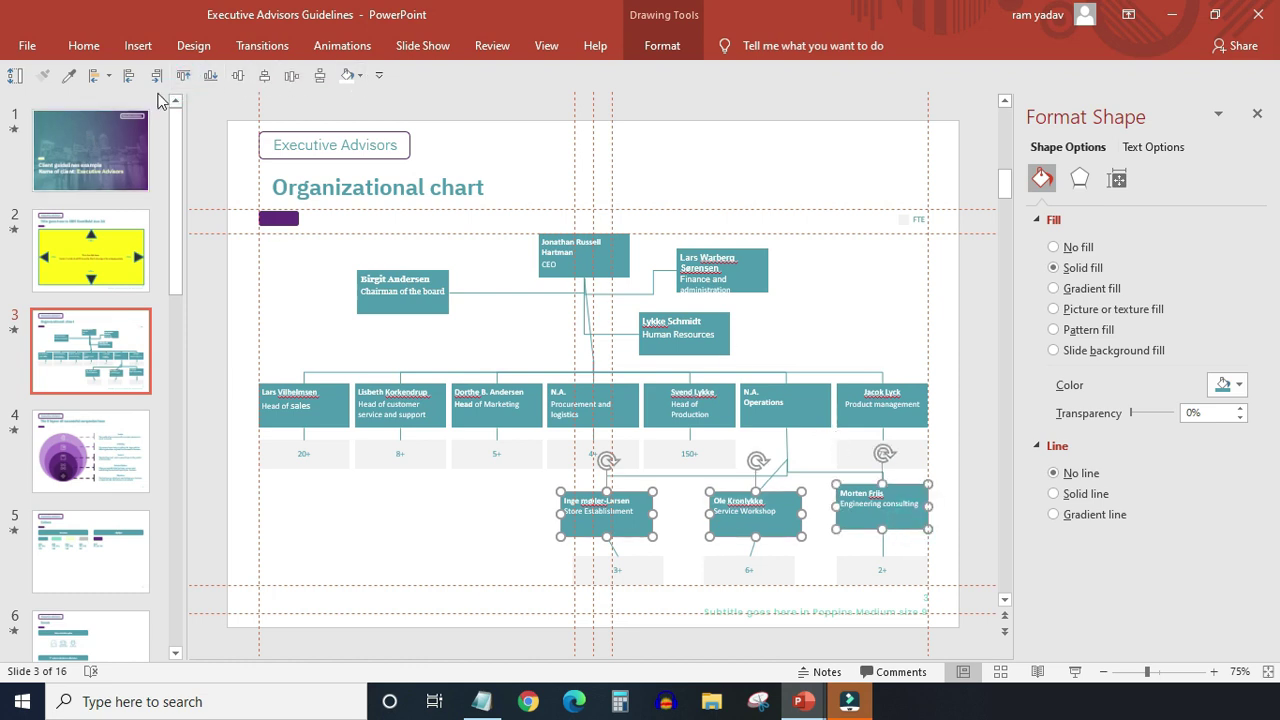
{"action": "left_click", "coordinate": [211, 77]}
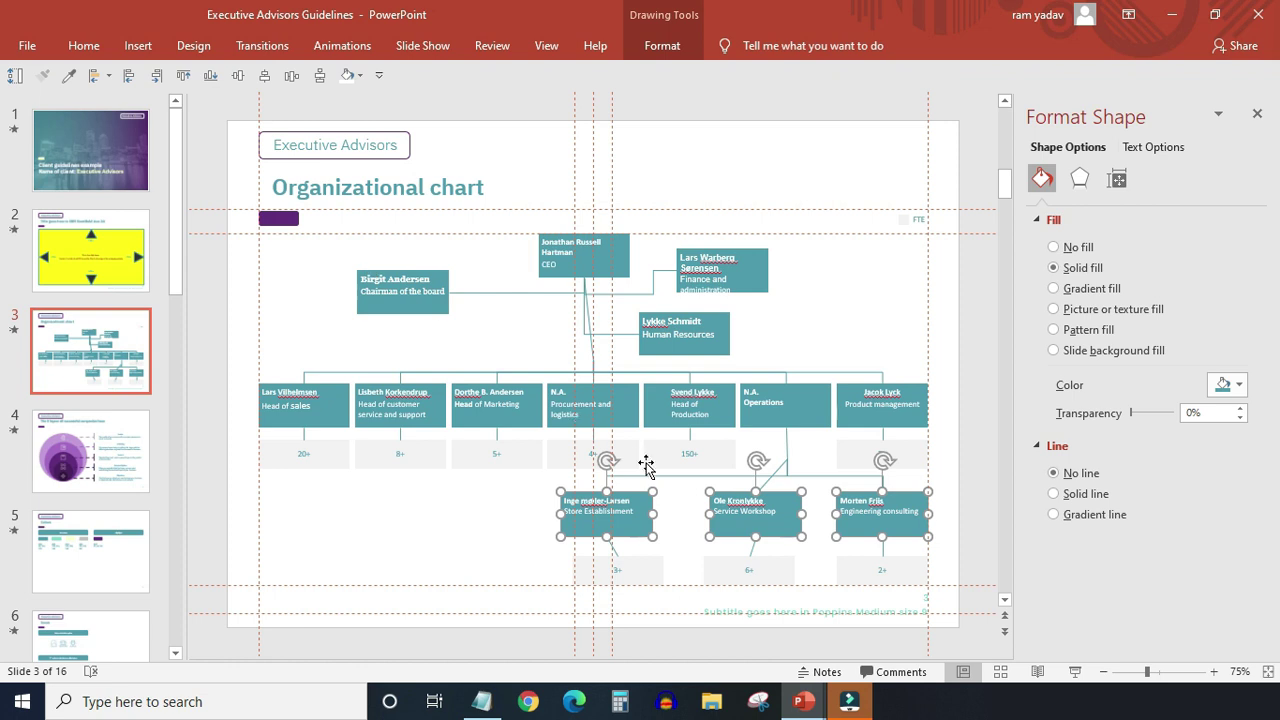
{"action": "left_click", "coordinate": [694, 508]}
- Centre the middle lower box and its 6+ box under N.A. Operations
{"action": "left_click", "coordinate": [795, 527]}
{"action": "left_click", "coordinate": [794, 578], "text": "shift"}
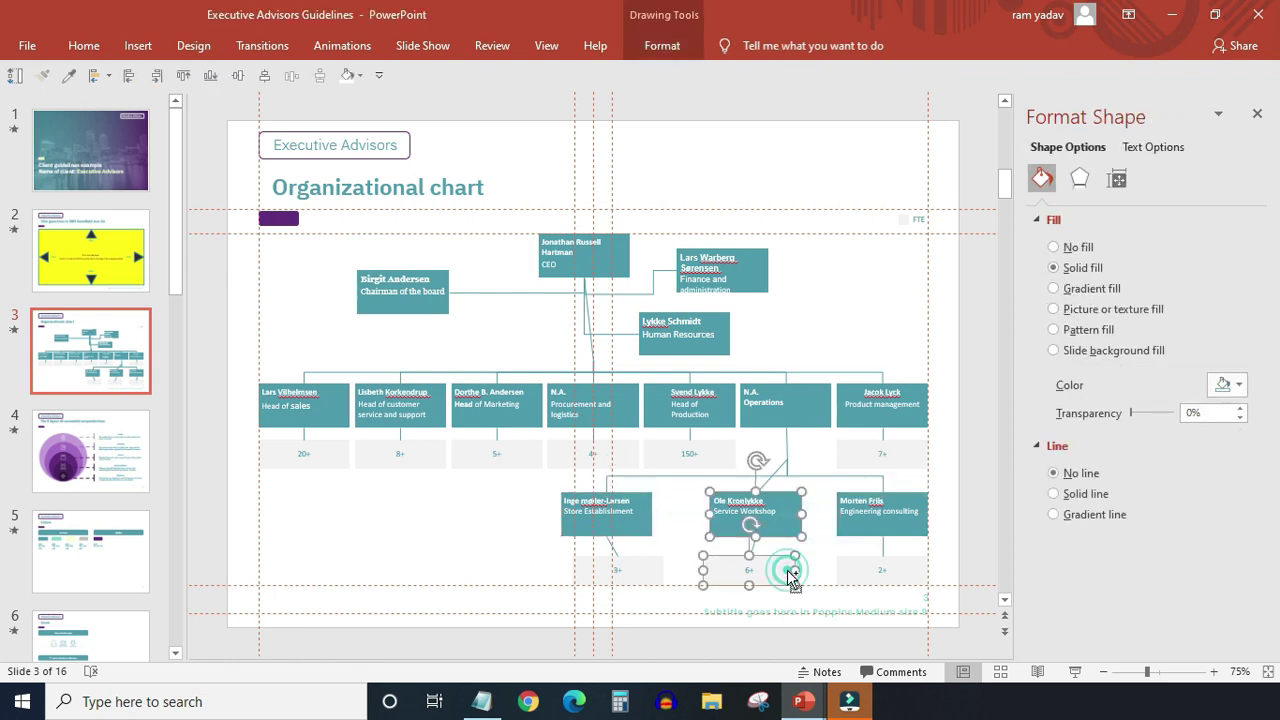
{"action": "left_click", "coordinate": [810, 415], "text": "shift"}
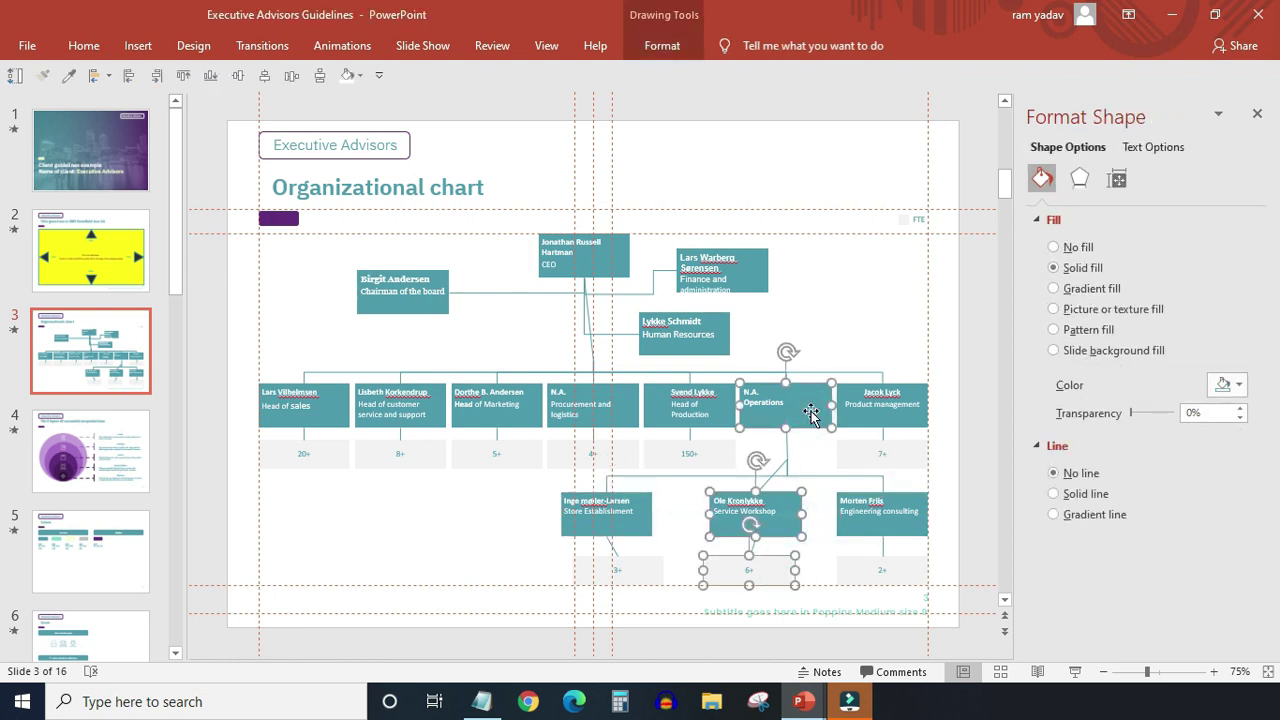
{"action": "left_click", "coordinate": [157, 76]}
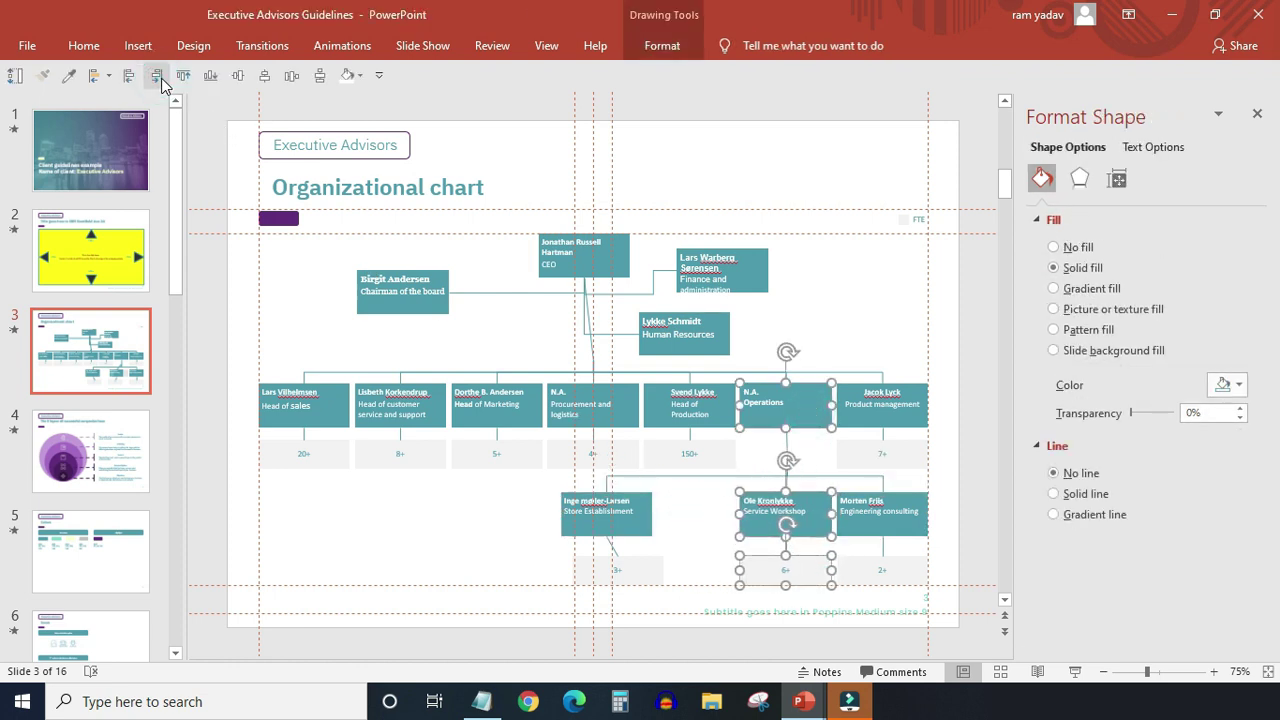
- Move the left lower box beside the middle one and centre its 3+ box beneath it
{"action": "left_click", "coordinate": [637, 518]}
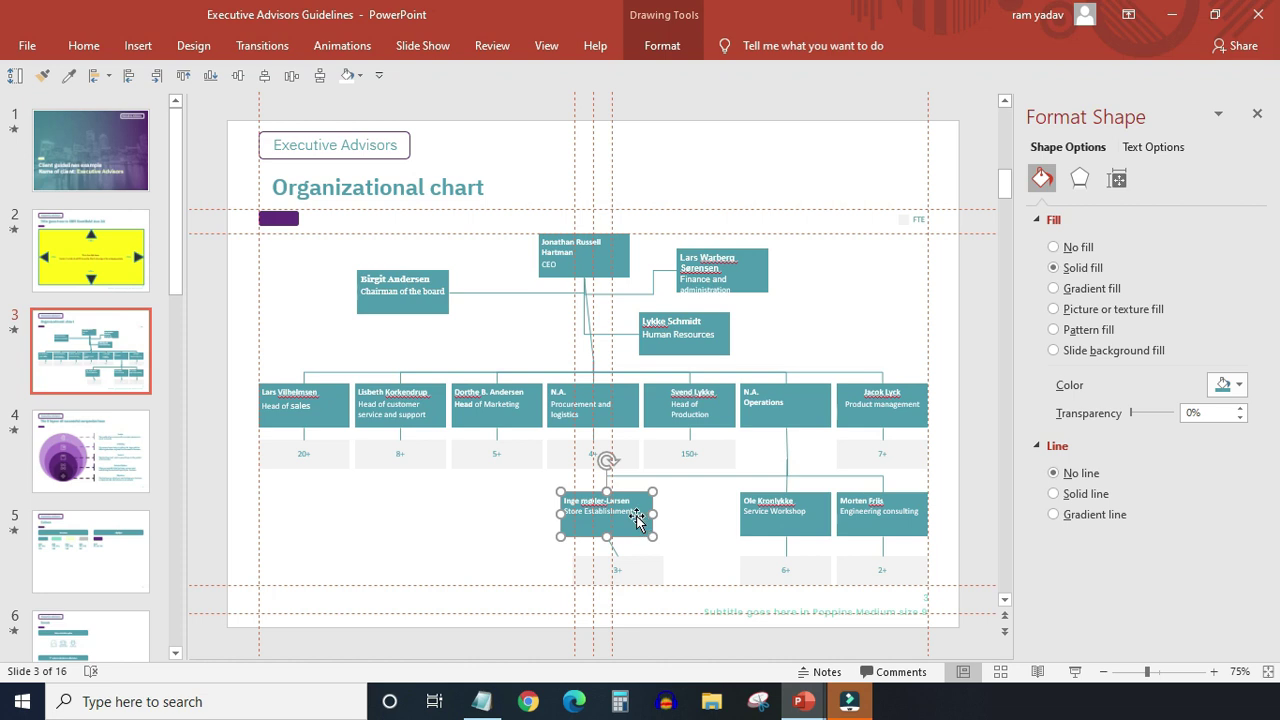
{"action": "left_click_drag", "start_coordinate": [637, 516], "coordinate": [720, 514]}
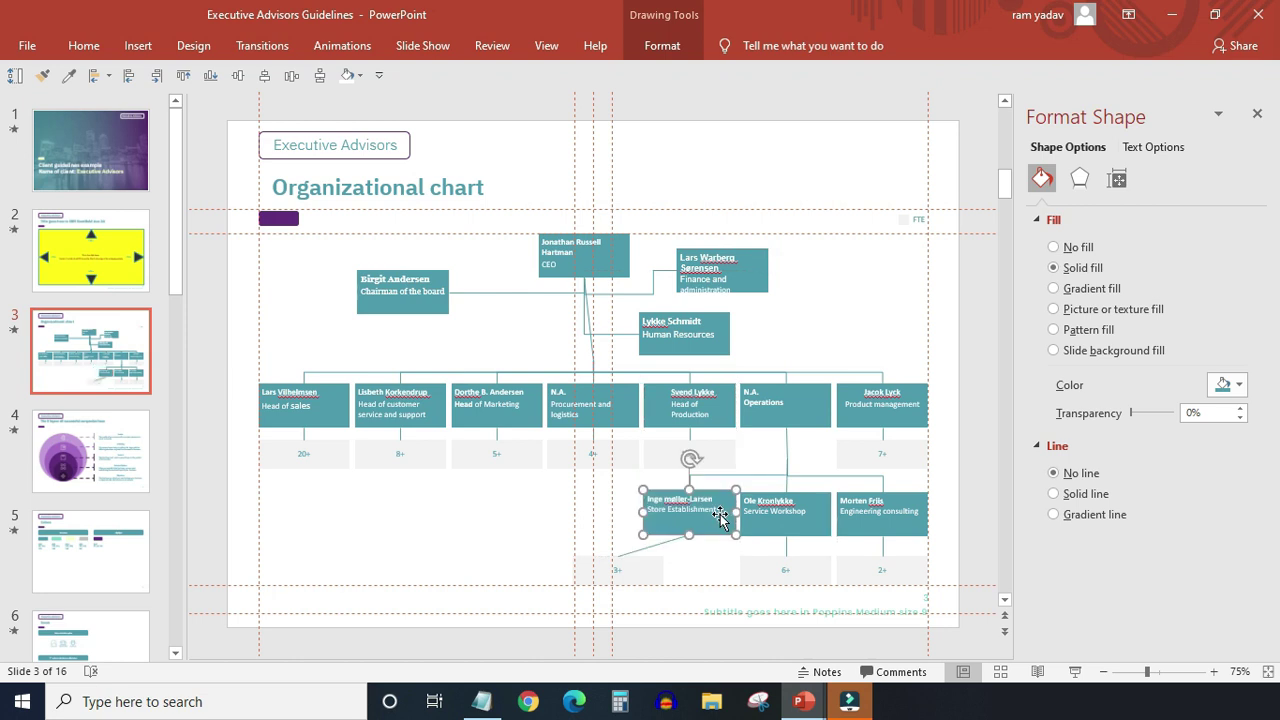
{"action": "left_click", "coordinate": [652, 570], "text": "shift"}
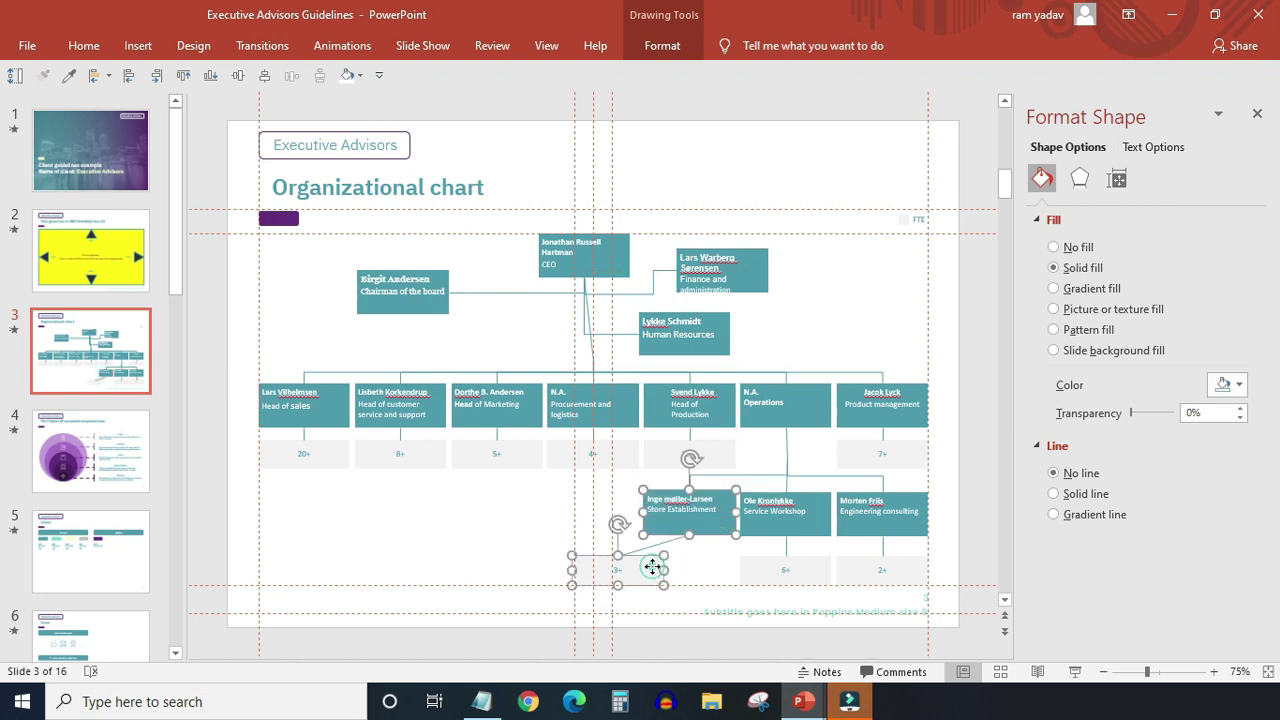
{"action": "left_click", "coordinate": [160, 78]}
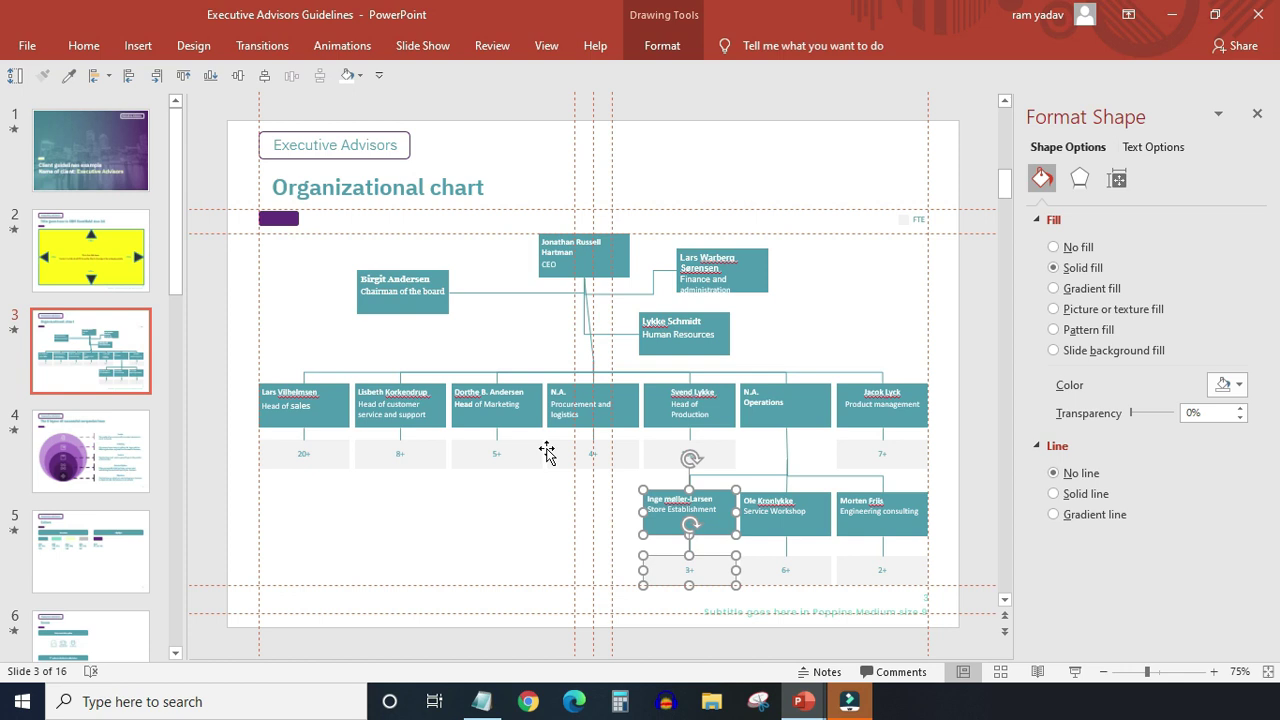
{"action": "left_click", "coordinate": [621, 521]}
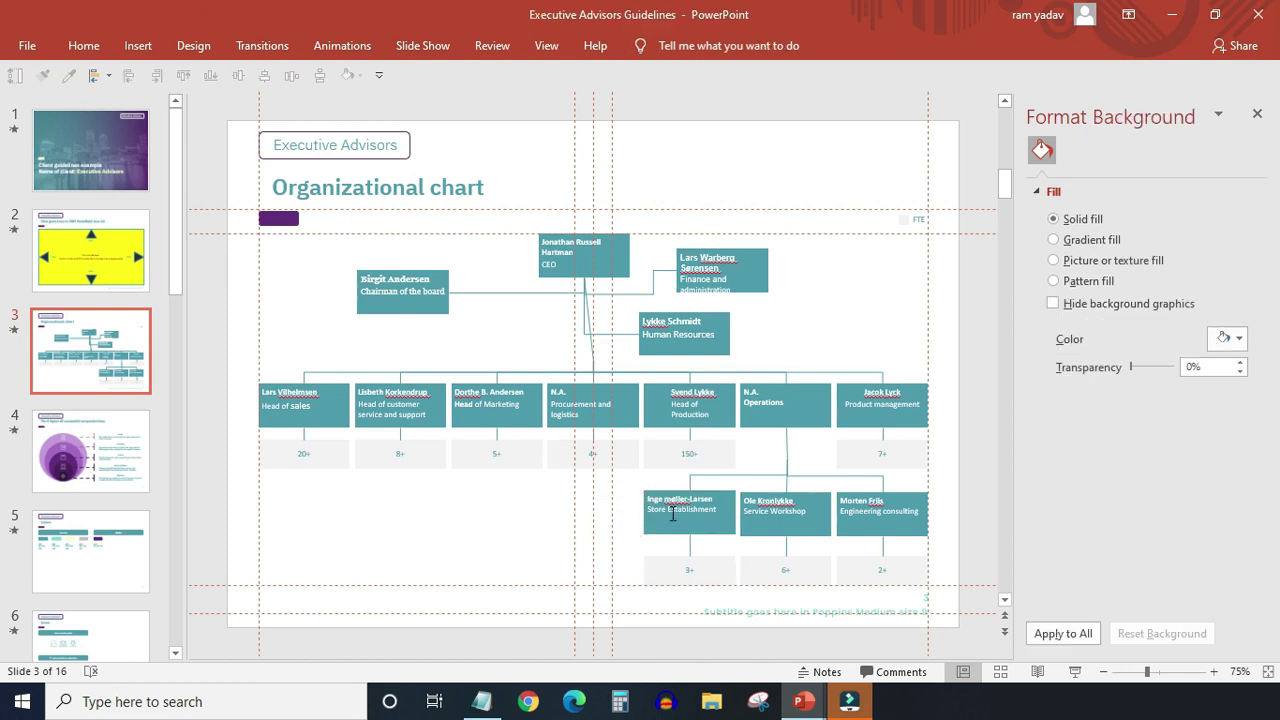
{"action": "left_click", "coordinate": [716, 521]}
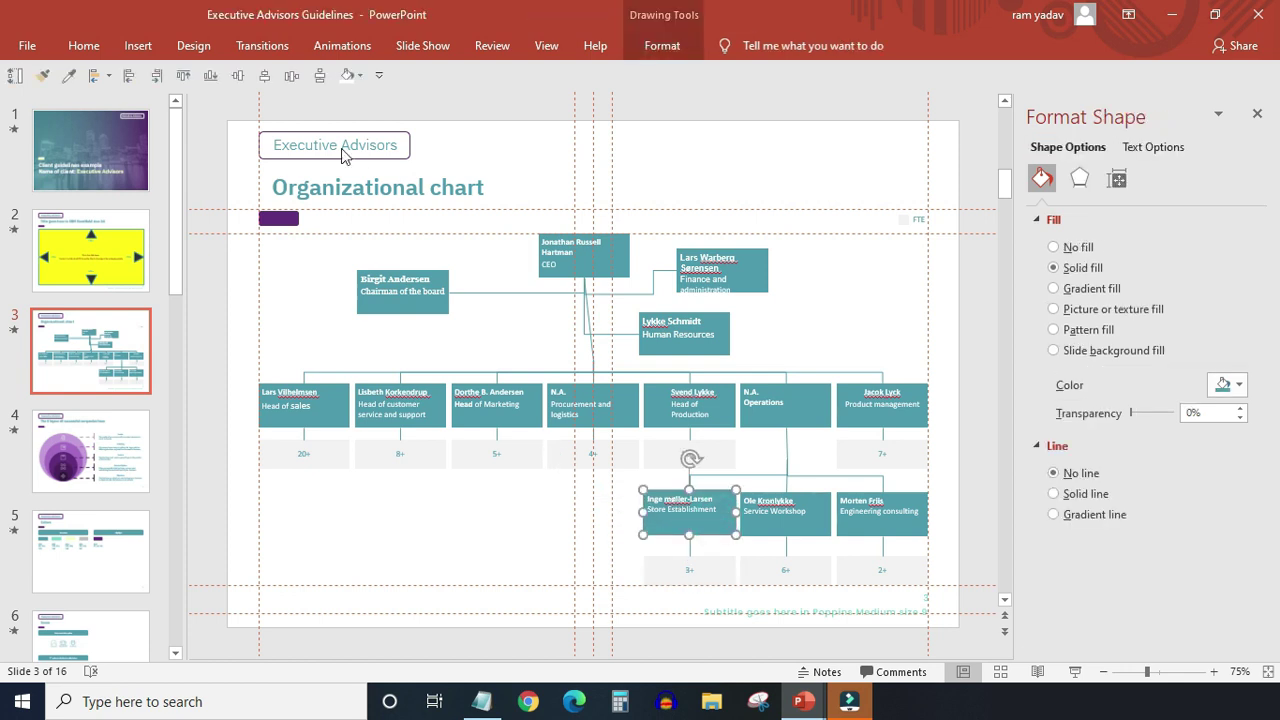
- Bottom-align the left lower box with its neighbour and centre the CEO box on the slide
{"action": "left_click", "coordinate": [818, 525], "text": "shift"}
{"action": "left_click", "coordinate": [211, 80]}
{"action": "left_click", "coordinate": [482, 522]}
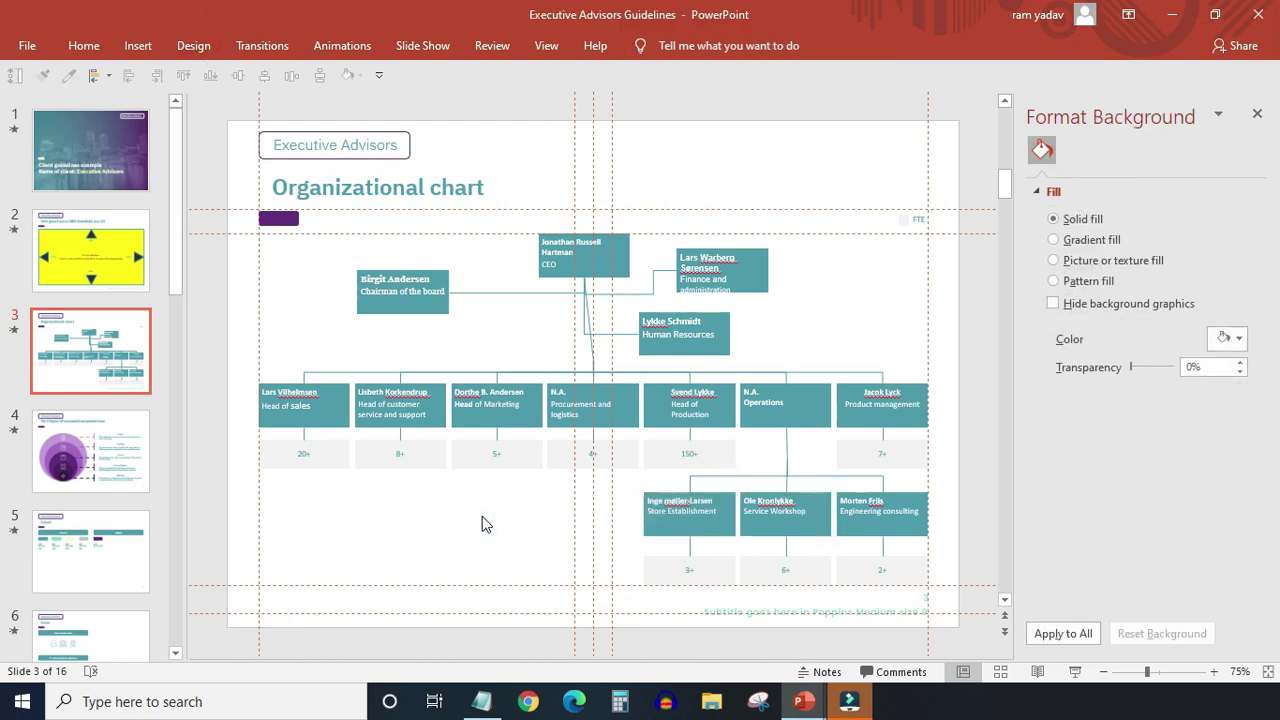
{"action": "left_click", "coordinate": [624, 276]}
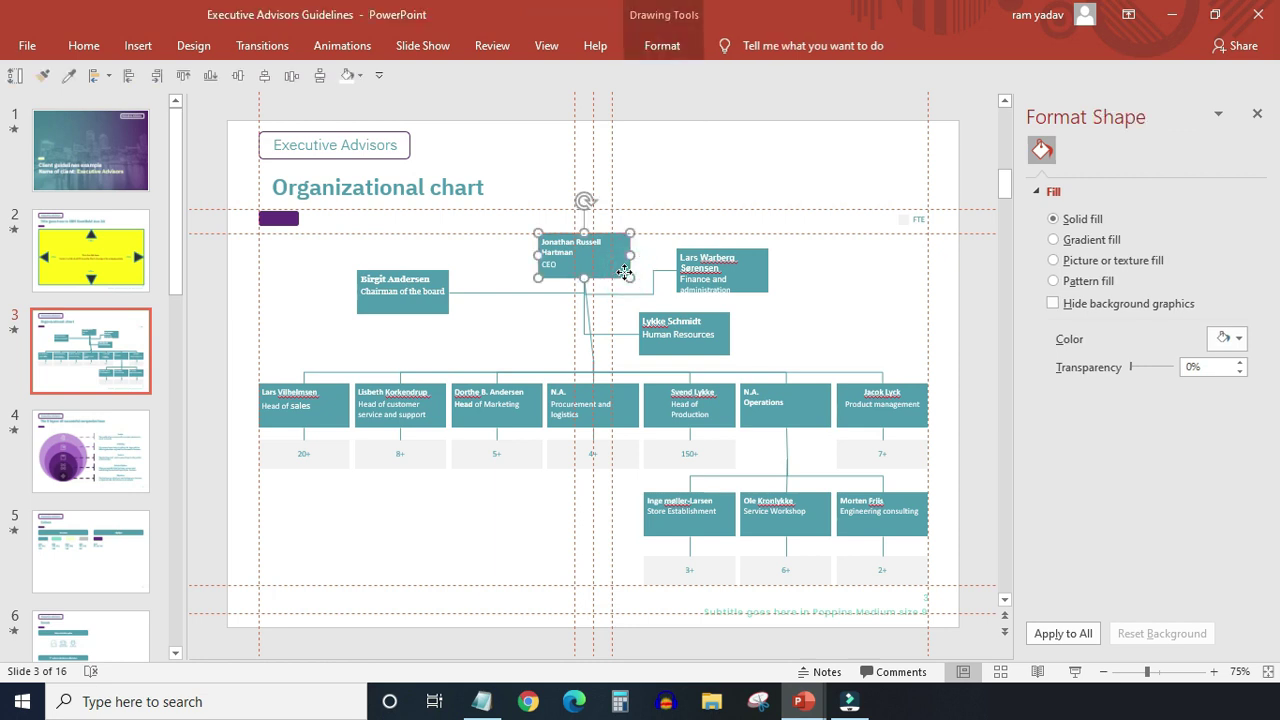
{"action": "left_click", "coordinate": [268, 78]}
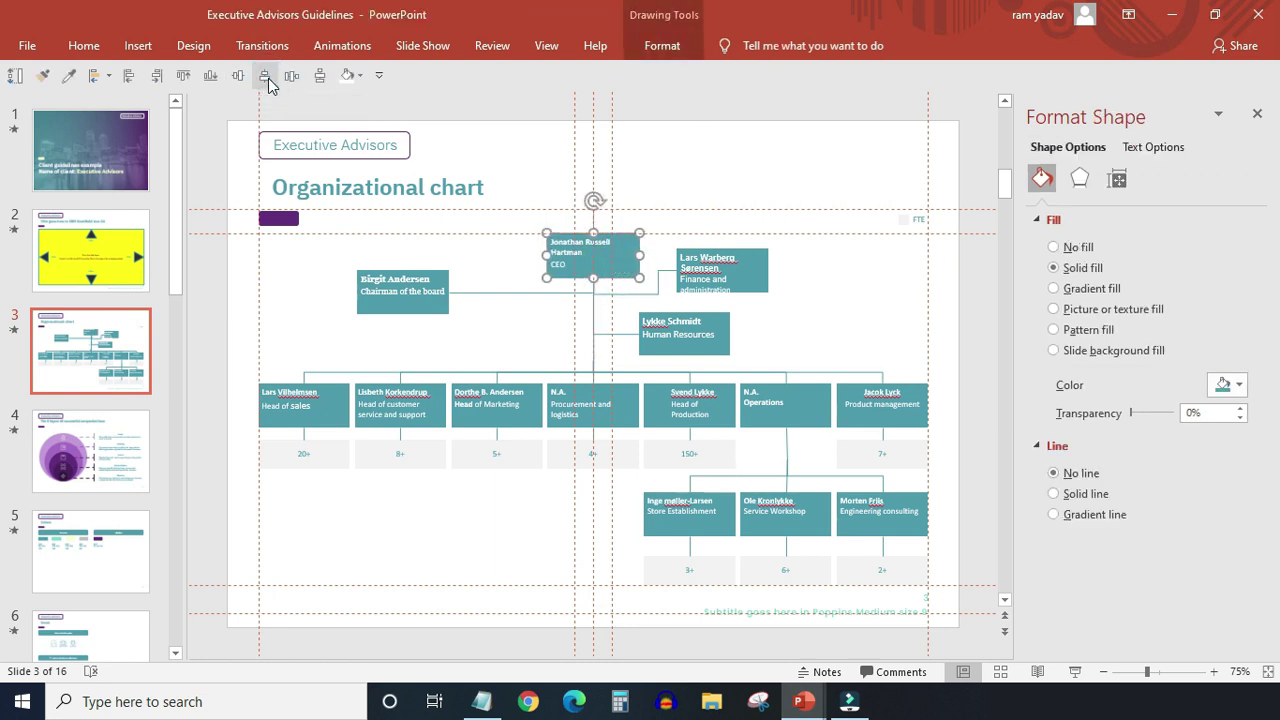
- Centre the Finance box above Operations and level it with the Chairman box
{"action": "left_click", "coordinate": [756, 279]}
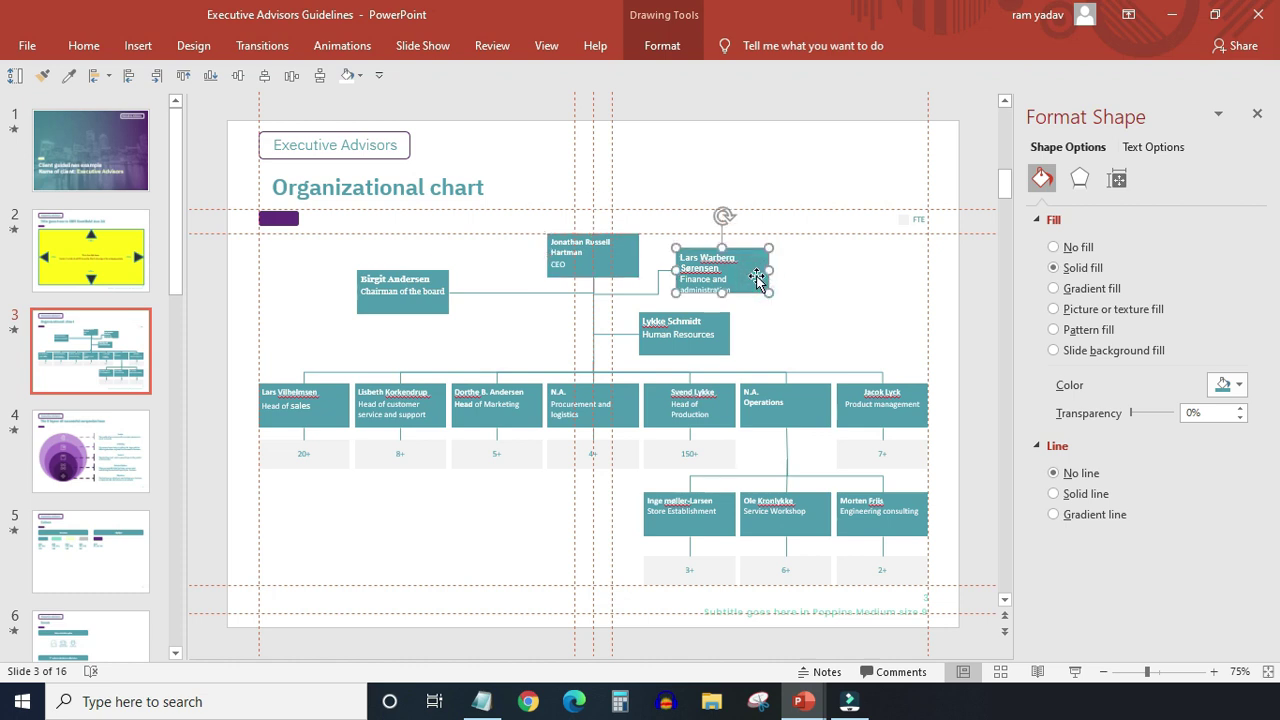
{"action": "left_click", "coordinate": [803, 402], "text": "shift"}
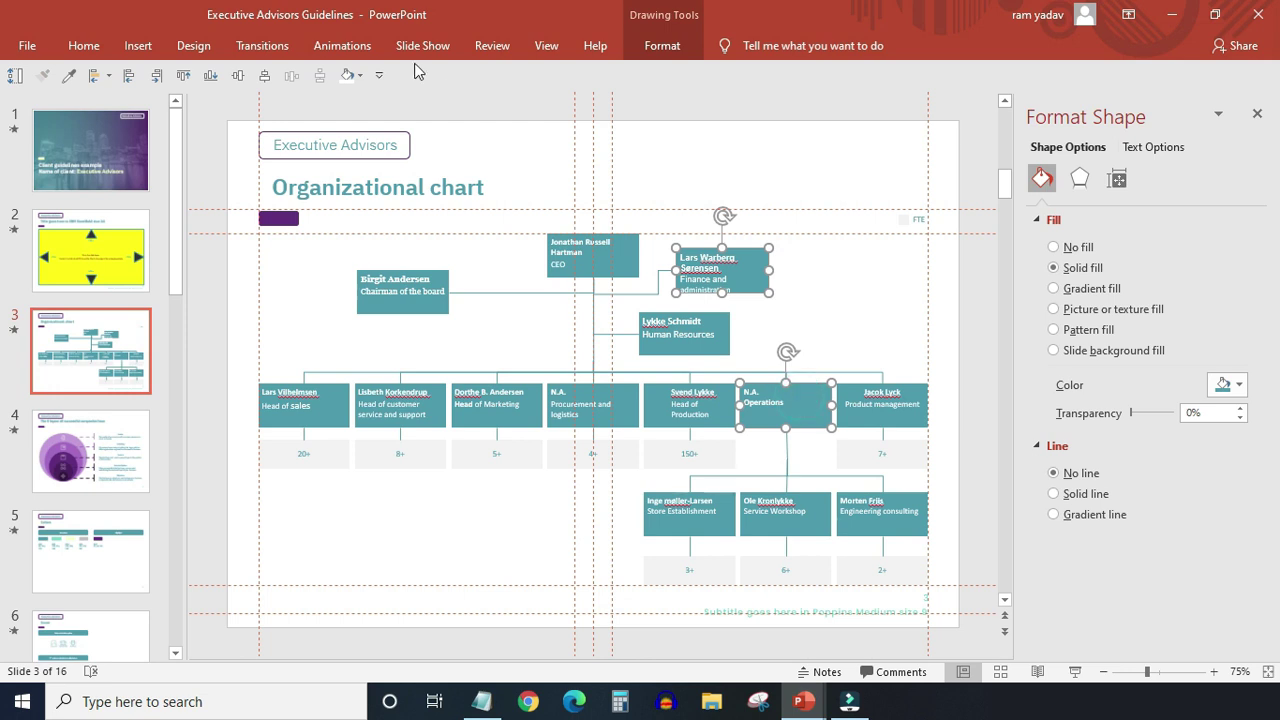
{"action": "left_click", "coordinate": [157, 77]}
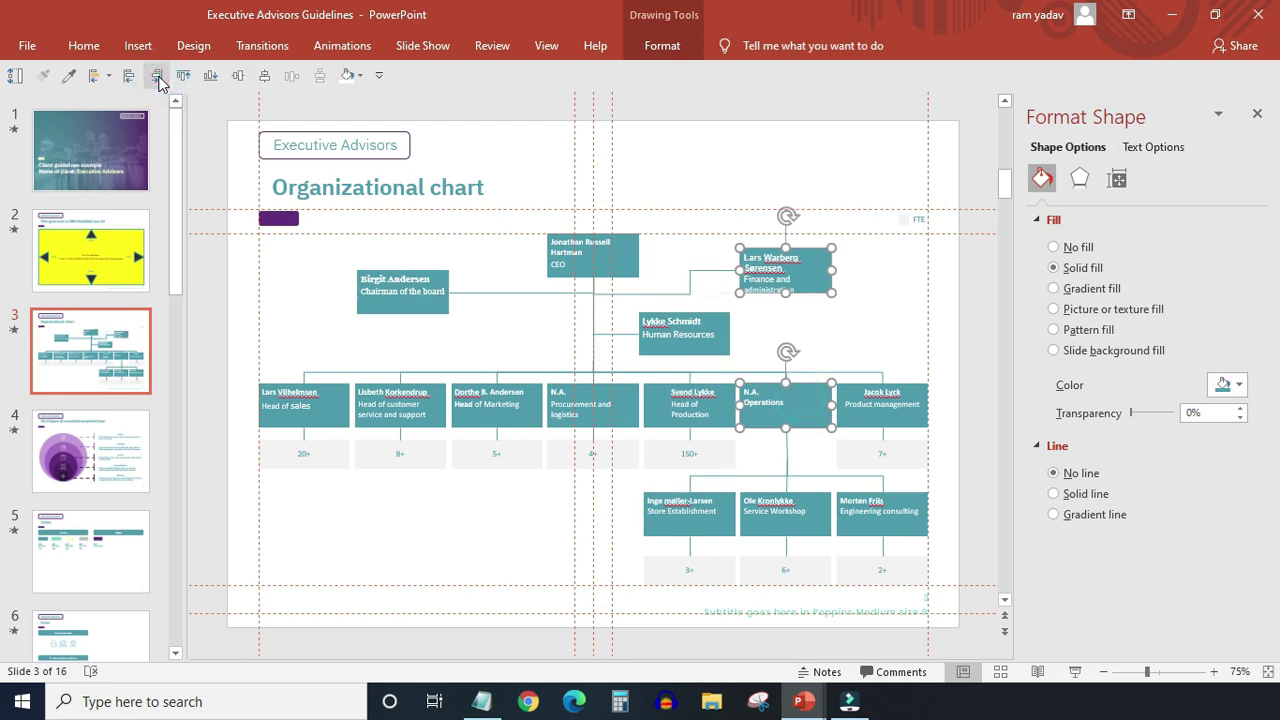
{"action": "left_click", "coordinate": [385, 302]}
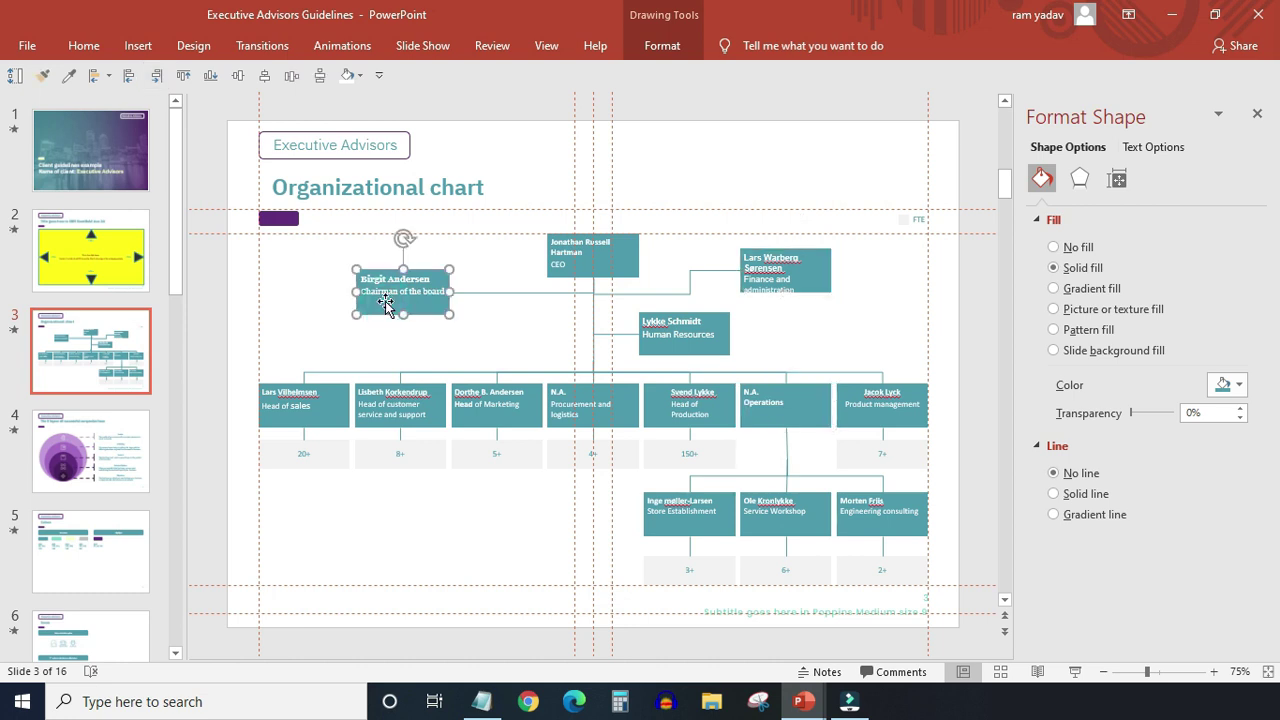
{"action": "left_click", "coordinate": [816, 283], "text": "shift"}
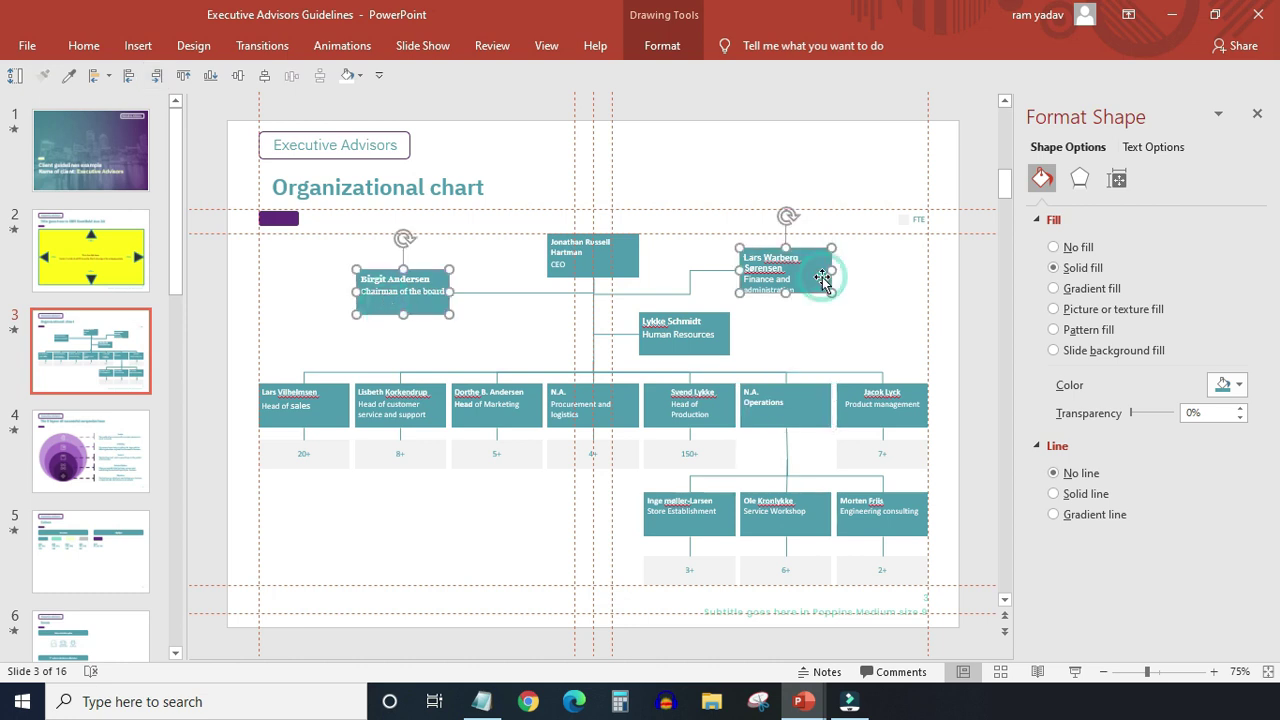
{"action": "left_click", "coordinate": [207, 77]}
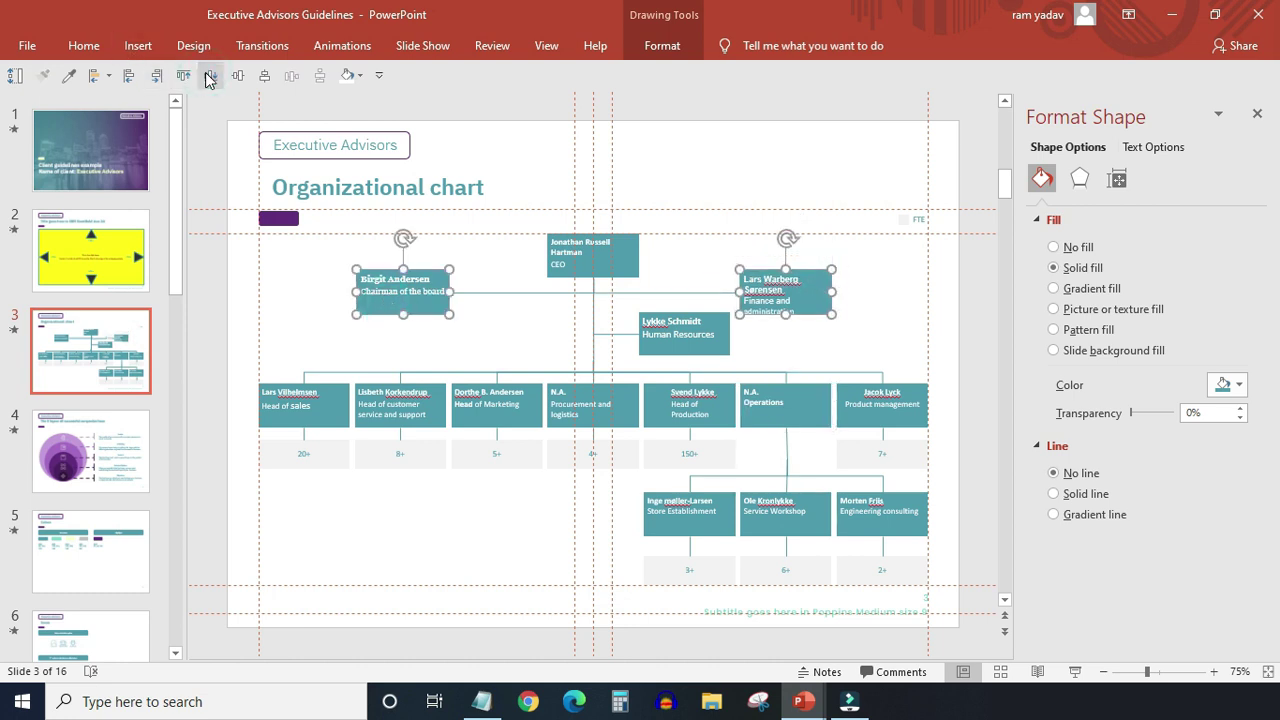
- Centre the Chairman box above customer service and nudge the Human Resources box left
{"action": "left_click", "coordinate": [426, 326]}
{"action": "left_click", "coordinate": [440, 303]}
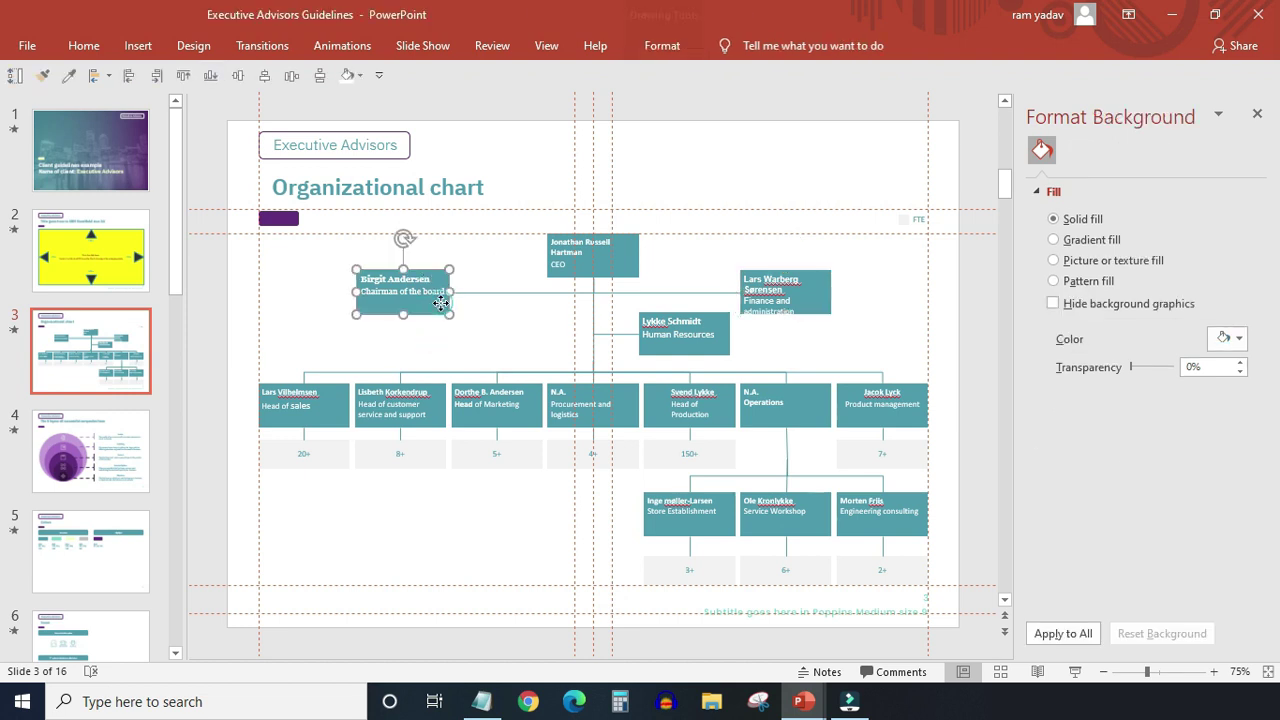
{"action": "left_click", "coordinate": [440, 408], "text": "shift"}
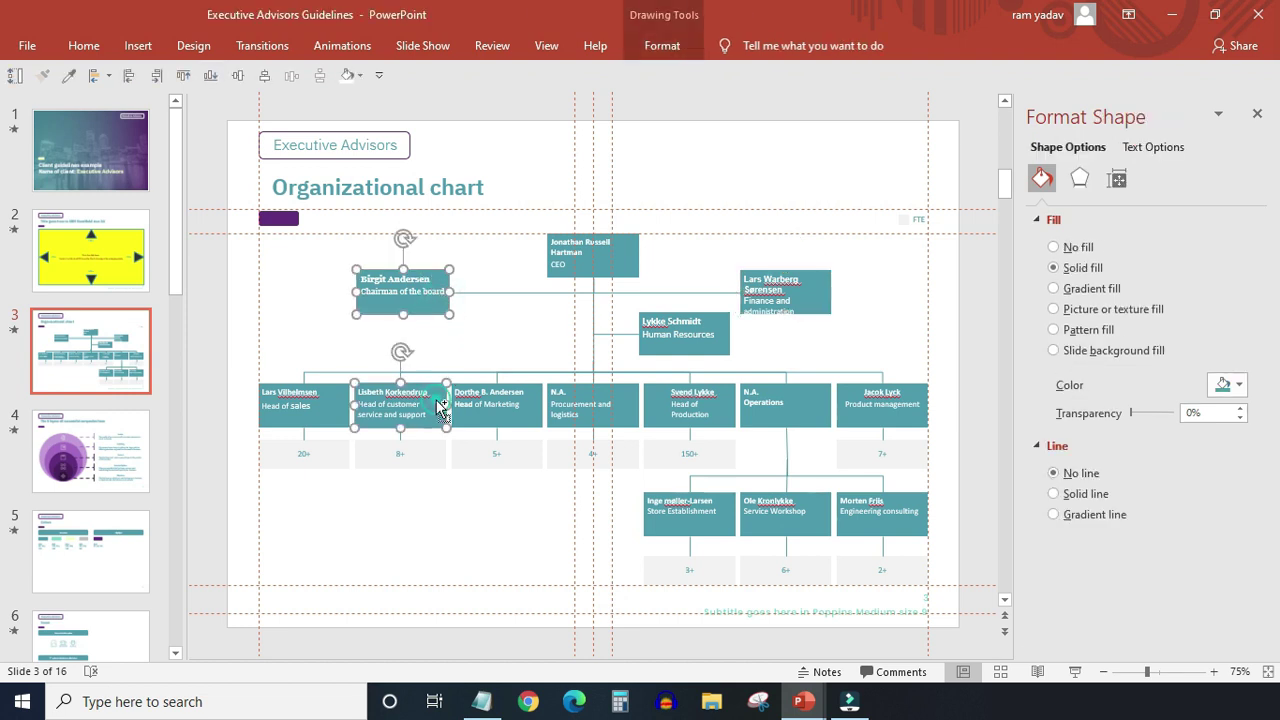
{"action": "left_click", "coordinate": [126, 80]}
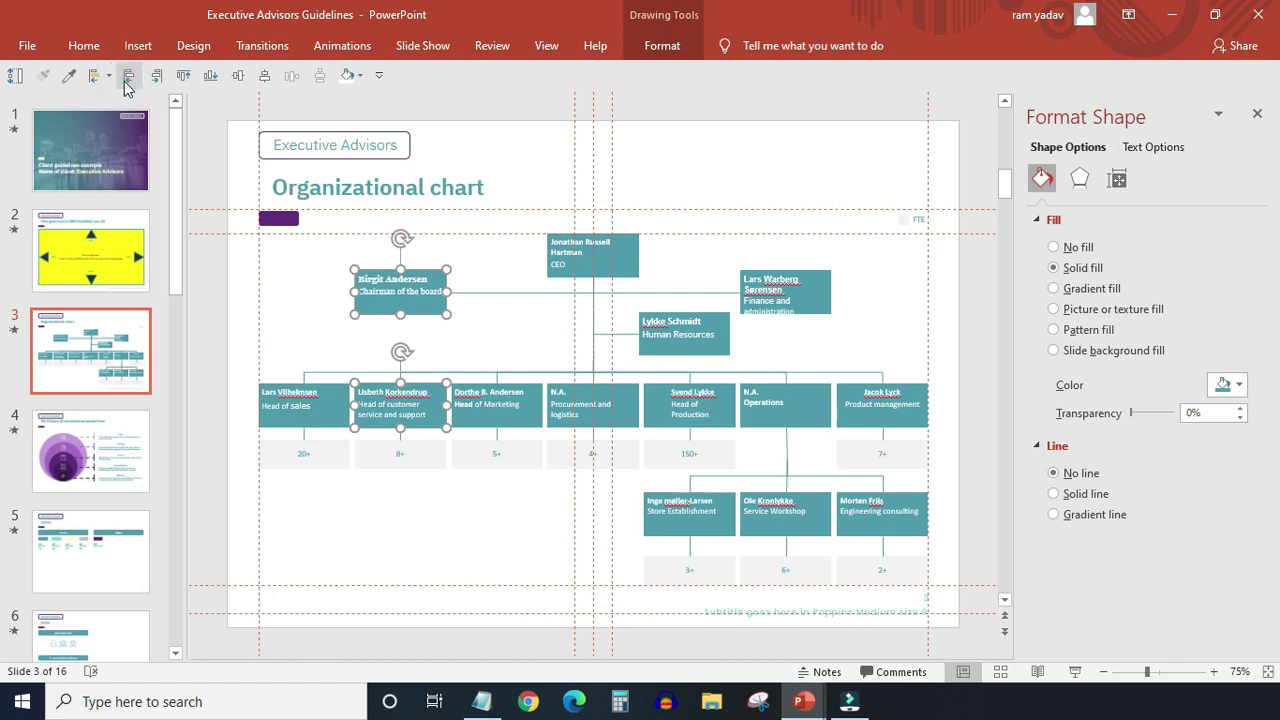
{"action": "left_click_drag", "start_coordinate": [718, 350], "coordinate": [719, 349]}
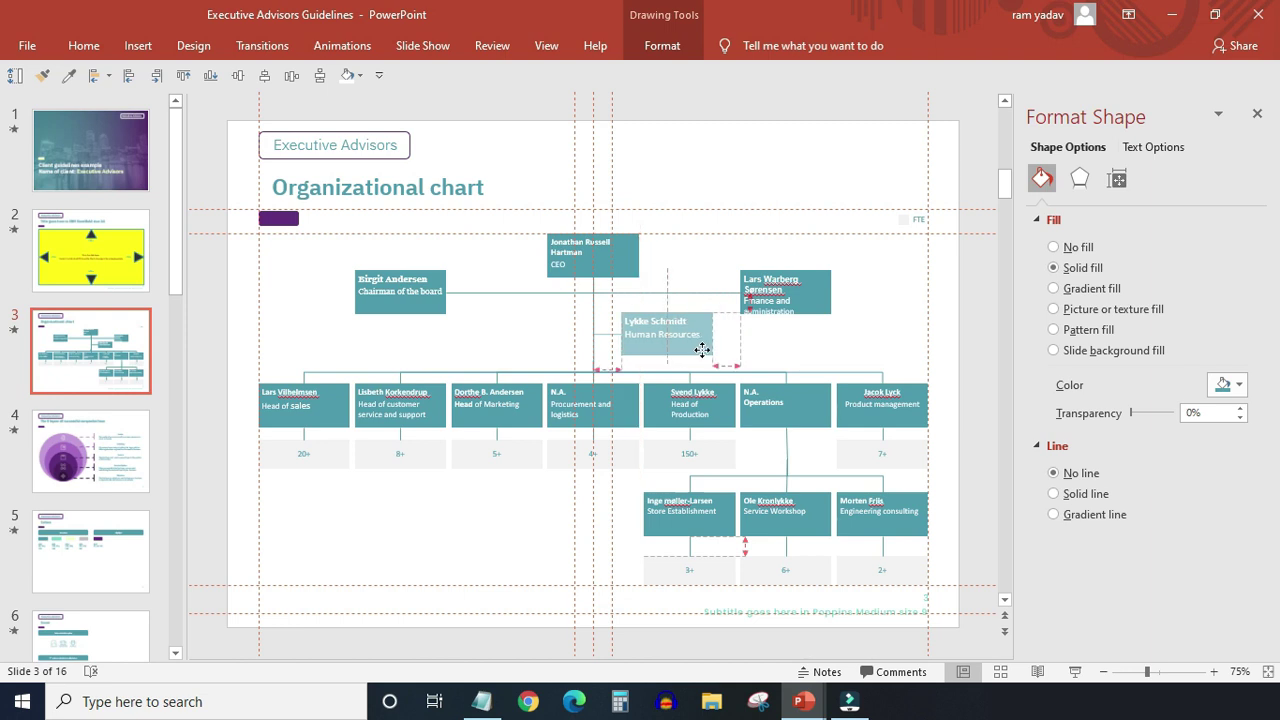
{"action": "left_click_drag", "start_coordinate": [719, 349], "coordinate": [702, 350]}
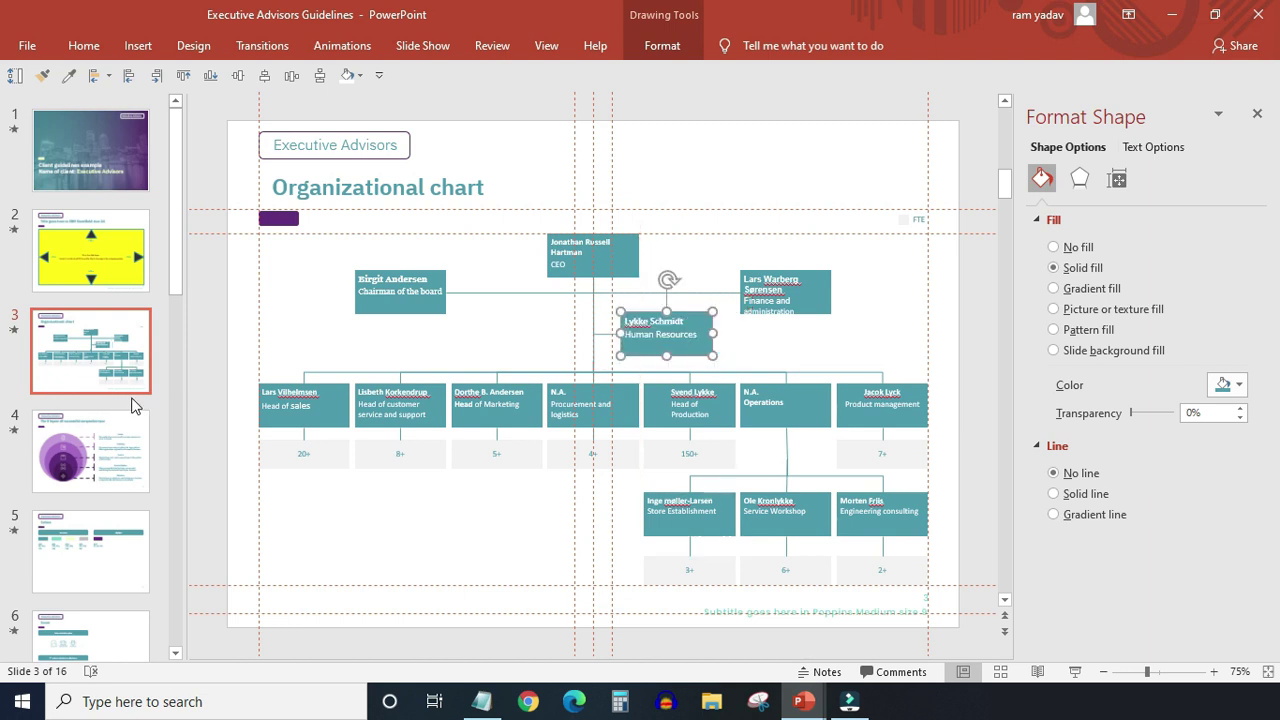
{"action": "left_click_drag", "start_coordinate": [179, 284], "coordinate": [176, 406]}
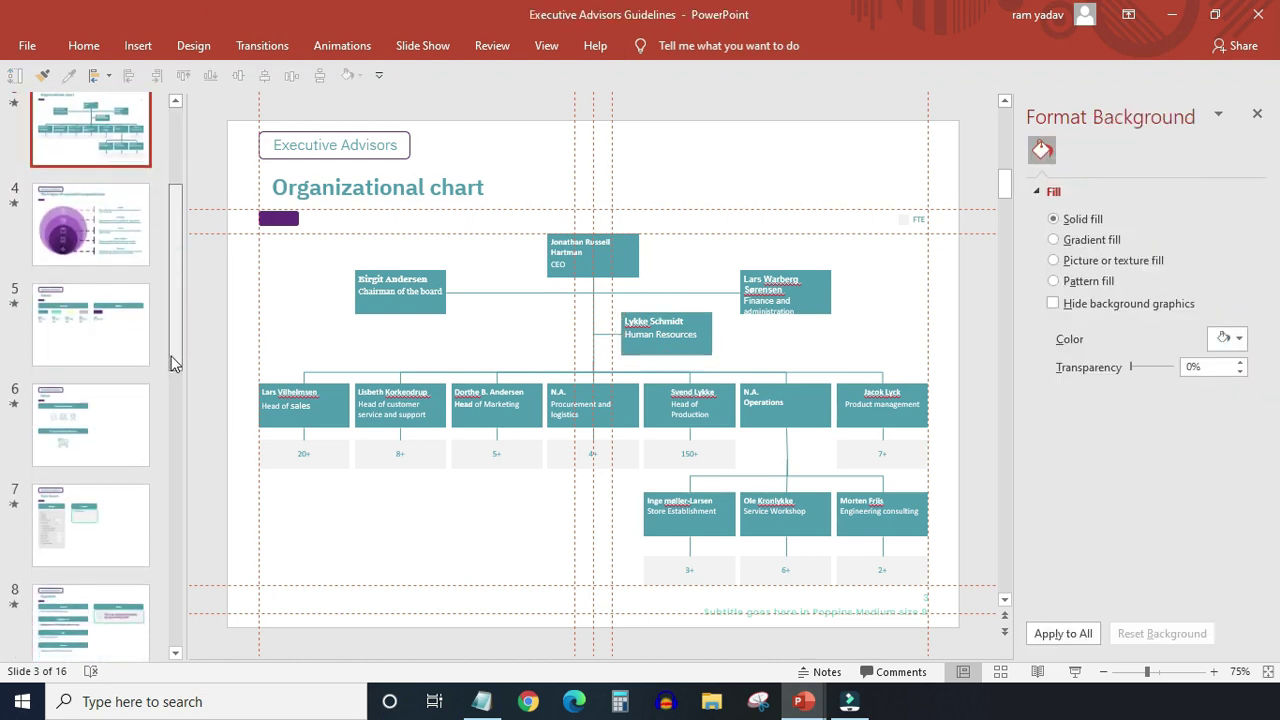
{"action": "left_click", "coordinate": [122, 378]}
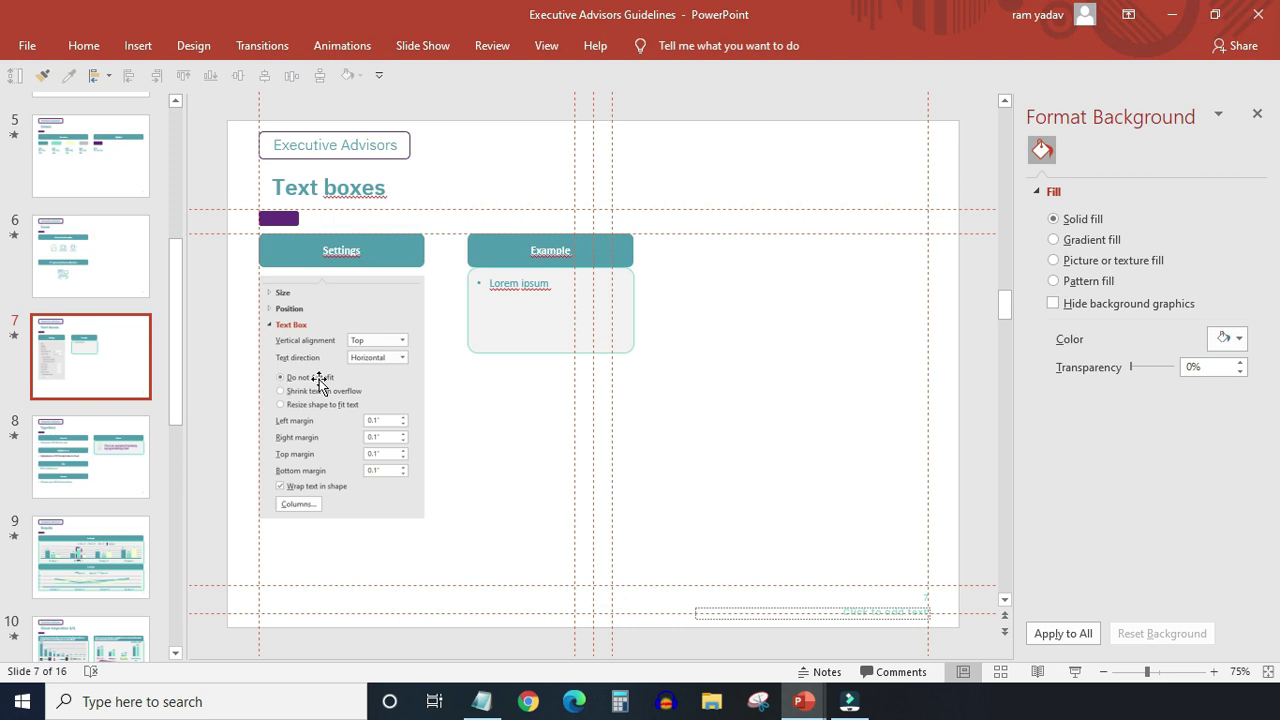
{"action": "left_click_drag", "start_coordinate": [177, 355], "coordinate": [174, 199]}
{"action": "left_click", "coordinate": [76, 376]}
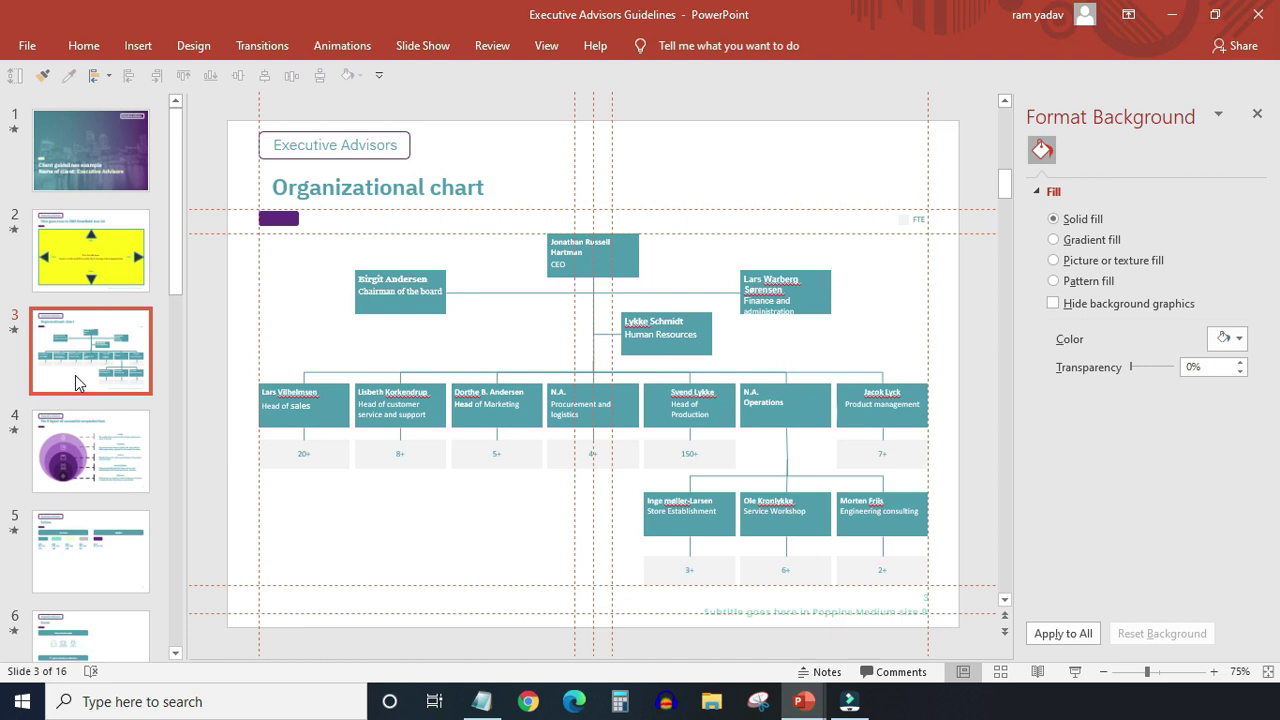
- Select all the org chart boxes across the top, middle and bottom rows
{"action": "left_click", "coordinate": [437, 308]}
{"action": "left_click", "coordinate": [632, 272], "text": "shift"}
{"action": "left_click", "coordinate": [823, 312], "text": "shift"}
{"action": "left_click", "coordinate": [710, 358], "text": "shift"}
{"action": "left_click", "coordinate": [346, 425], "text": "shift"}
{"action": "left_click", "coordinate": [395, 450], "text": "shift"}
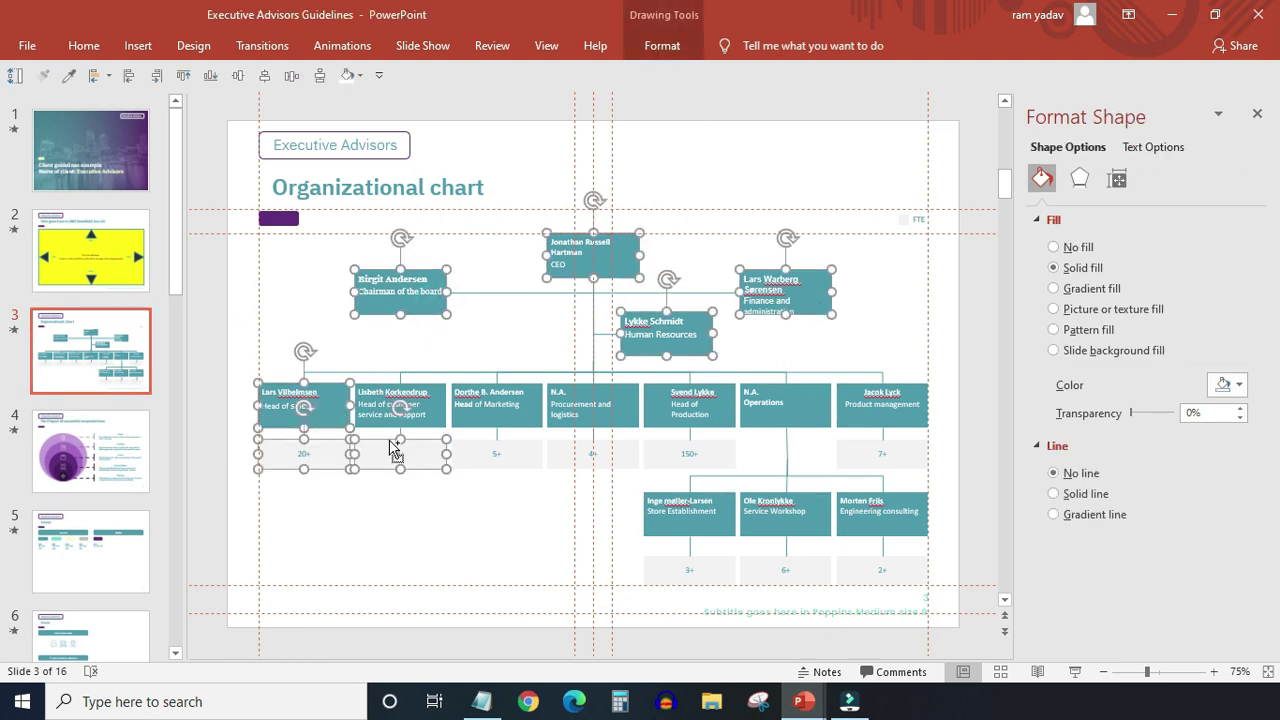
{"action": "left_click", "coordinate": [400, 415], "text": "shift"}
{"action": "left_click", "coordinate": [497, 410], "text": "shift"}
{"action": "left_click", "coordinate": [593, 410], "text": "shift"}
{"action": "left_click", "coordinate": [669, 450], "text": "shift"}
{"action": "left_click", "coordinate": [882, 410], "text": "shift"}
{"action": "left_click", "coordinate": [857, 507], "text": "shift"}
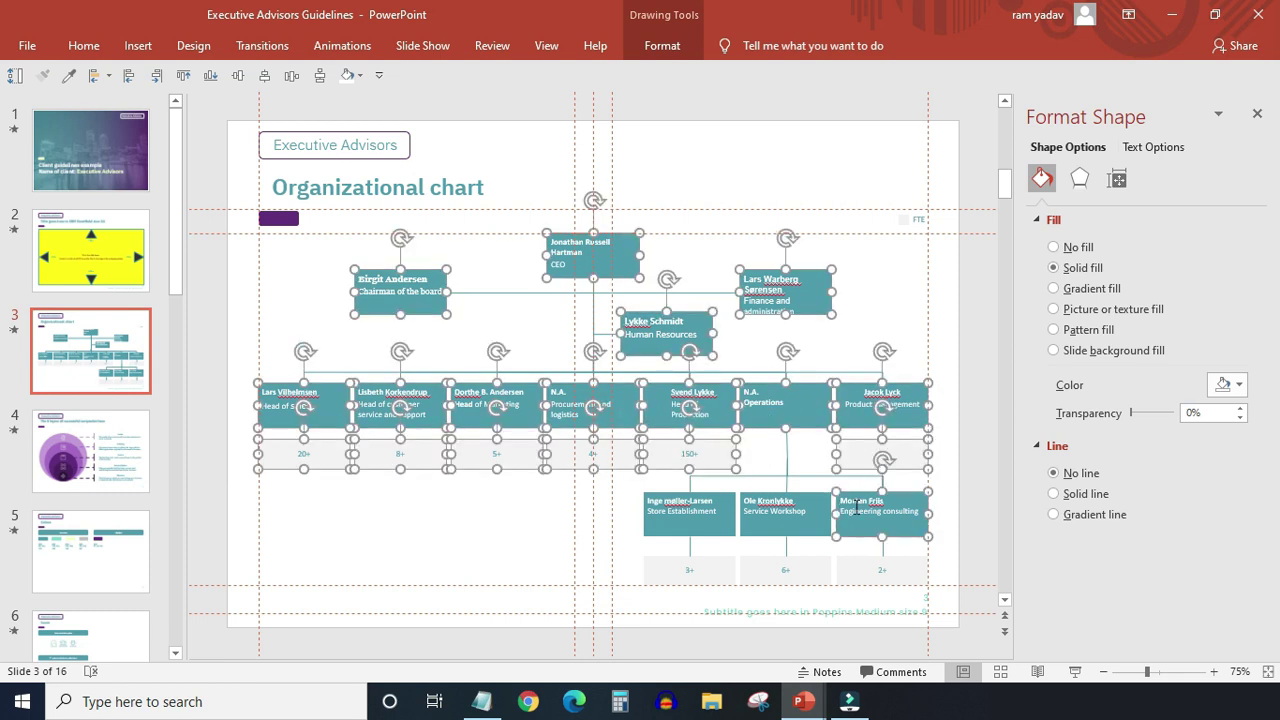
{"action": "left_click", "coordinate": [786, 515], "text": "shift"}
{"action": "left_click", "coordinate": [690, 520], "text": "shift"}
{"action": "left_click", "coordinate": [726, 572], "text": "shift"}
{"action": "left_click", "coordinate": [786, 572], "text": "shift"}
{"action": "left_click", "coordinate": [851, 578], "text": "shift"}
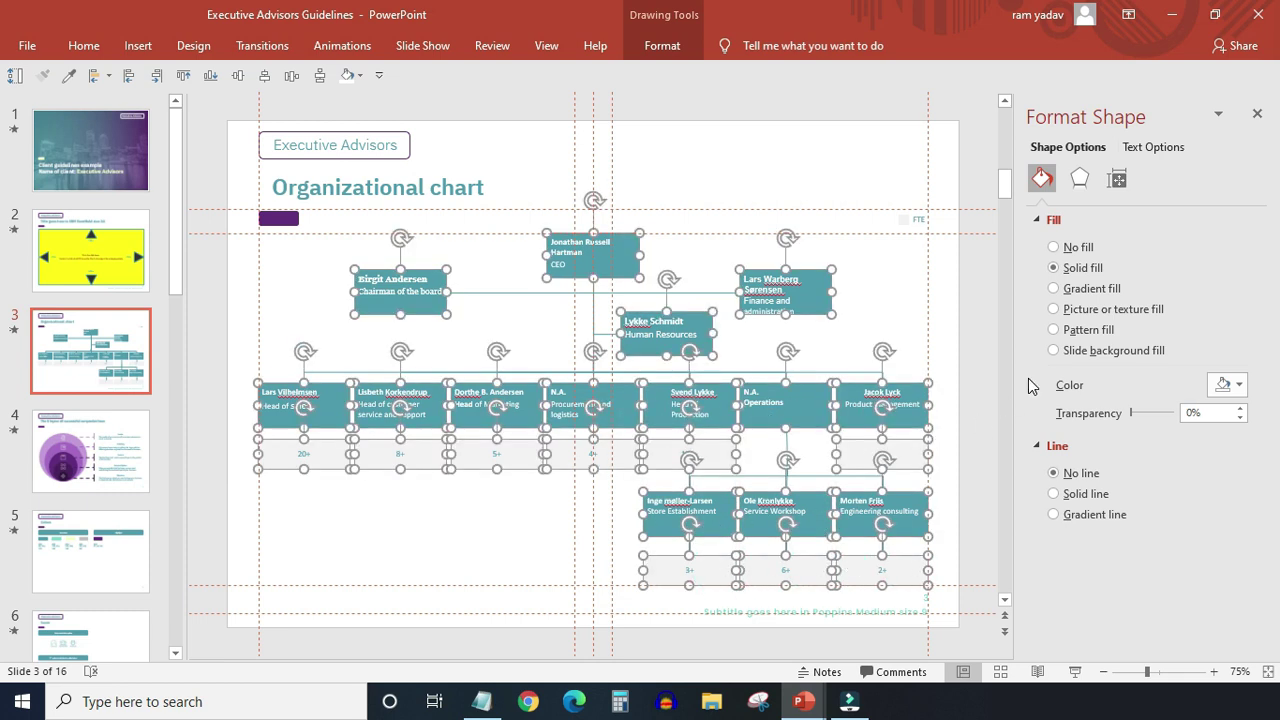
- Give the boxes top-aligned text, Do not Autofit, 0.1" margins on all sides and wrapped text
{"action": "left_click", "coordinate": [1153, 147]}
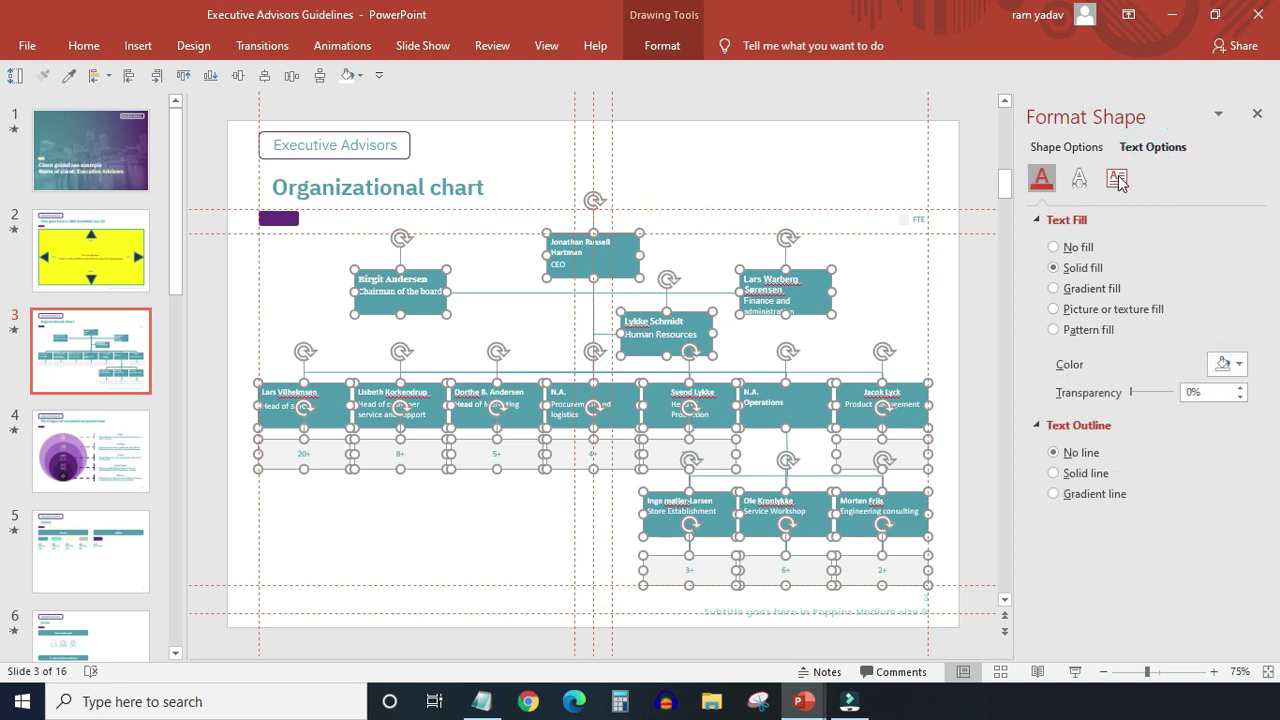
{"action": "left_click", "coordinate": [1117, 177]}
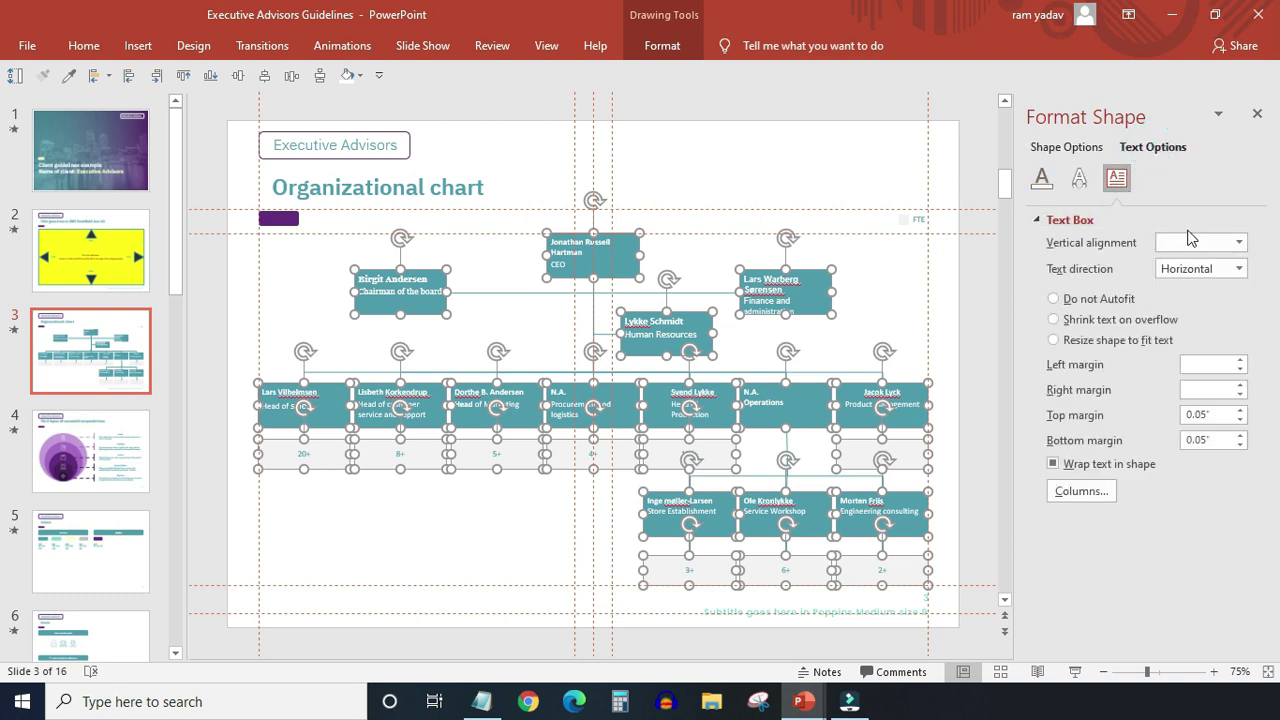
{"action": "left_click", "coordinate": [1238, 243]}
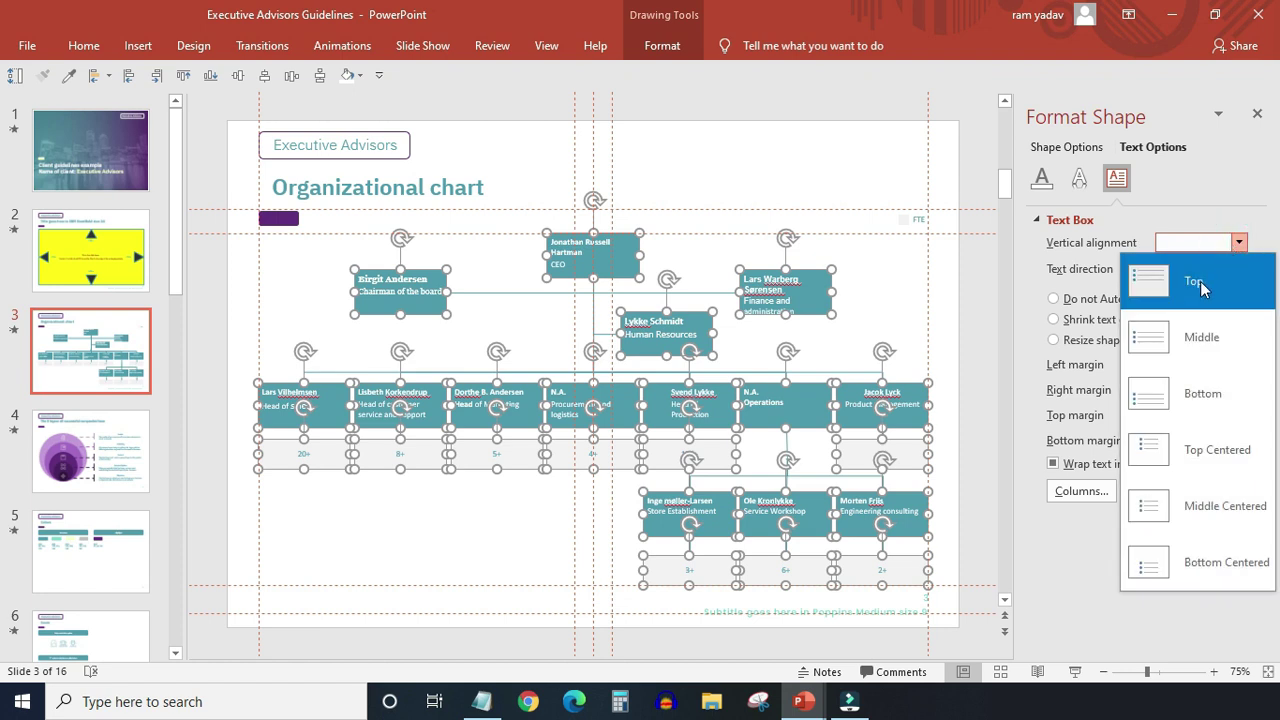
{"action": "left_click", "coordinate": [1194, 282]}
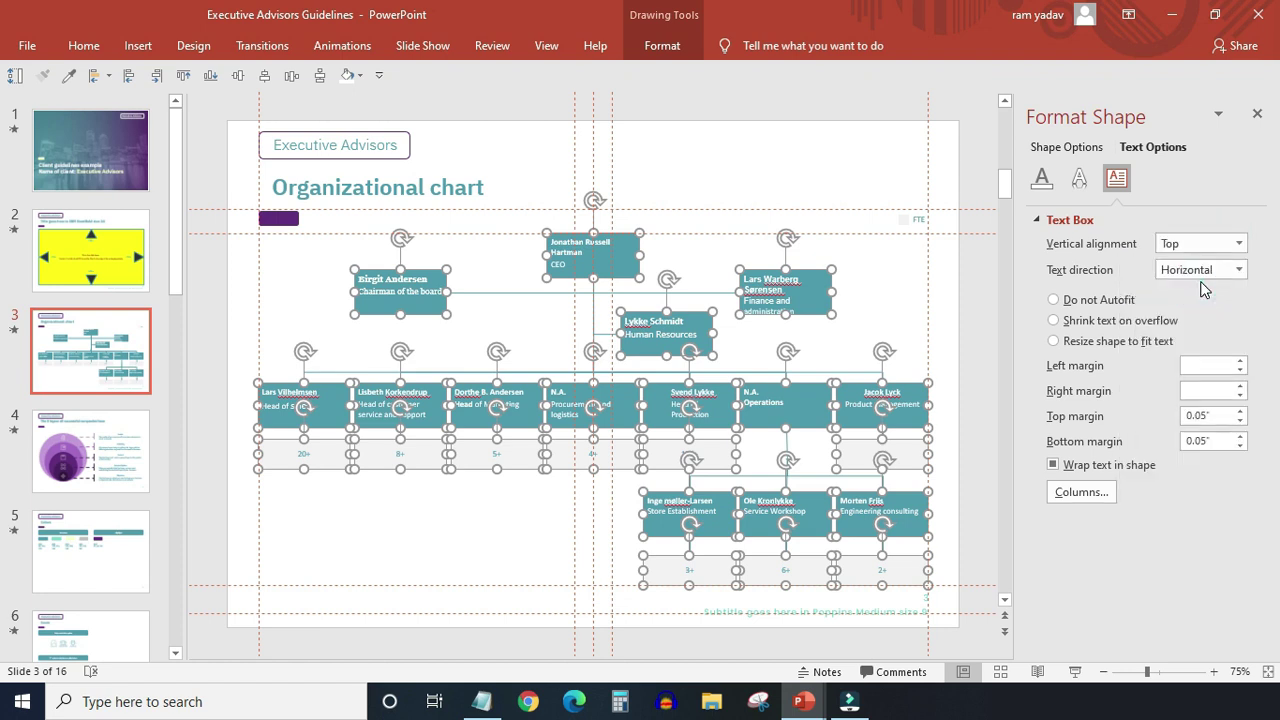
{"action": "left_click", "coordinate": [1054, 301]}
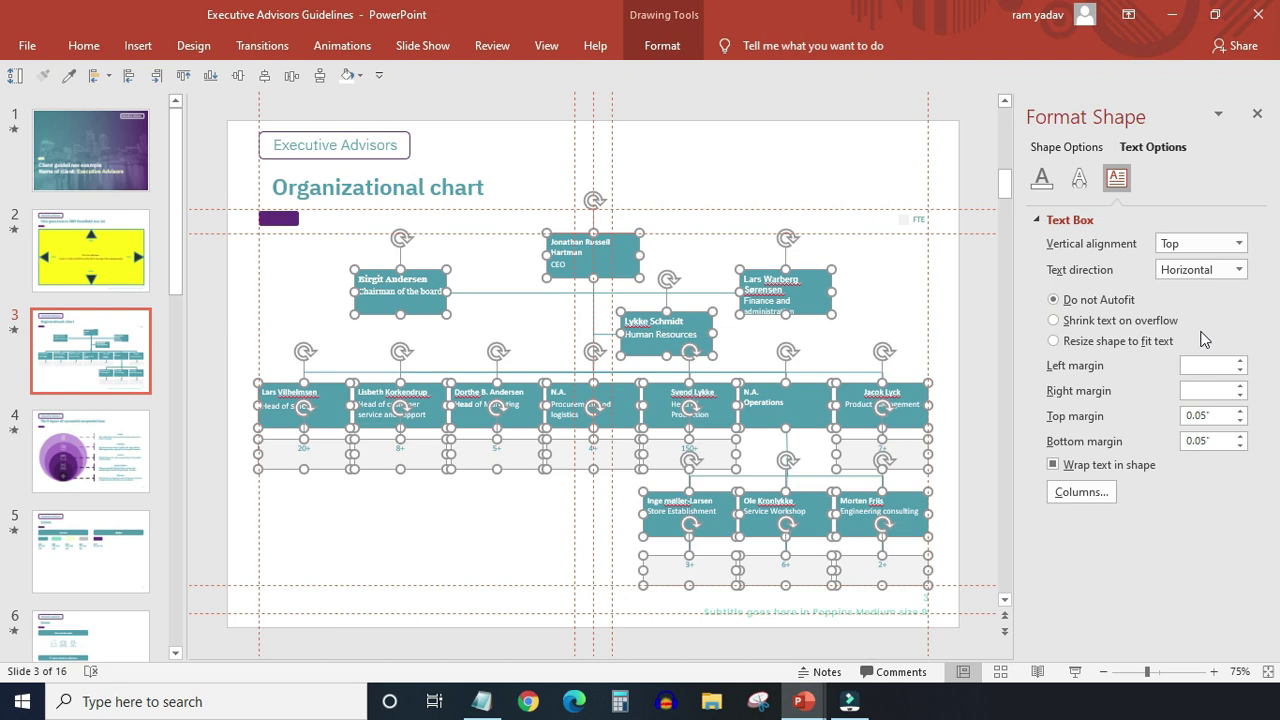
{"action": "left_click", "coordinate": [1240, 362]}
{"action": "left_click", "coordinate": [1240, 386]}
{"action": "left_click", "coordinate": [1240, 411]}
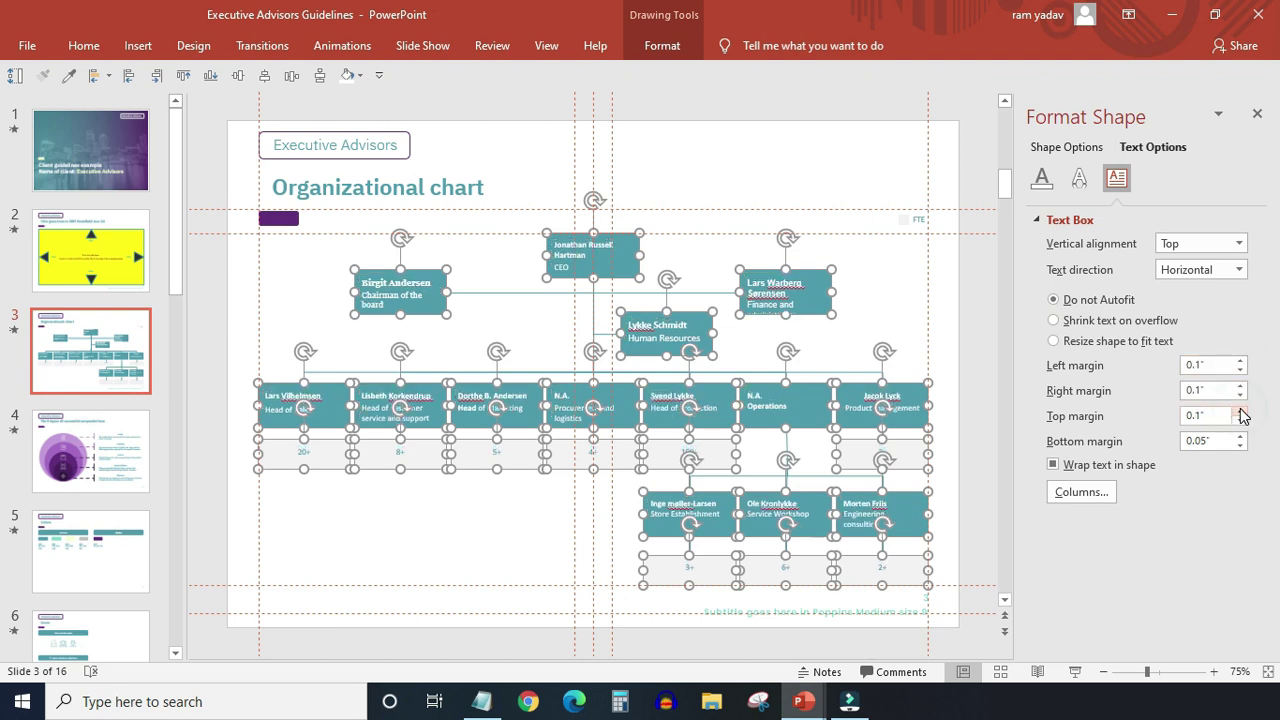
{"action": "left_click", "coordinate": [1240, 436]}
{"action": "left_click", "coordinate": [1052, 465]}
{"action": "left_click", "coordinate": [1053, 466]}
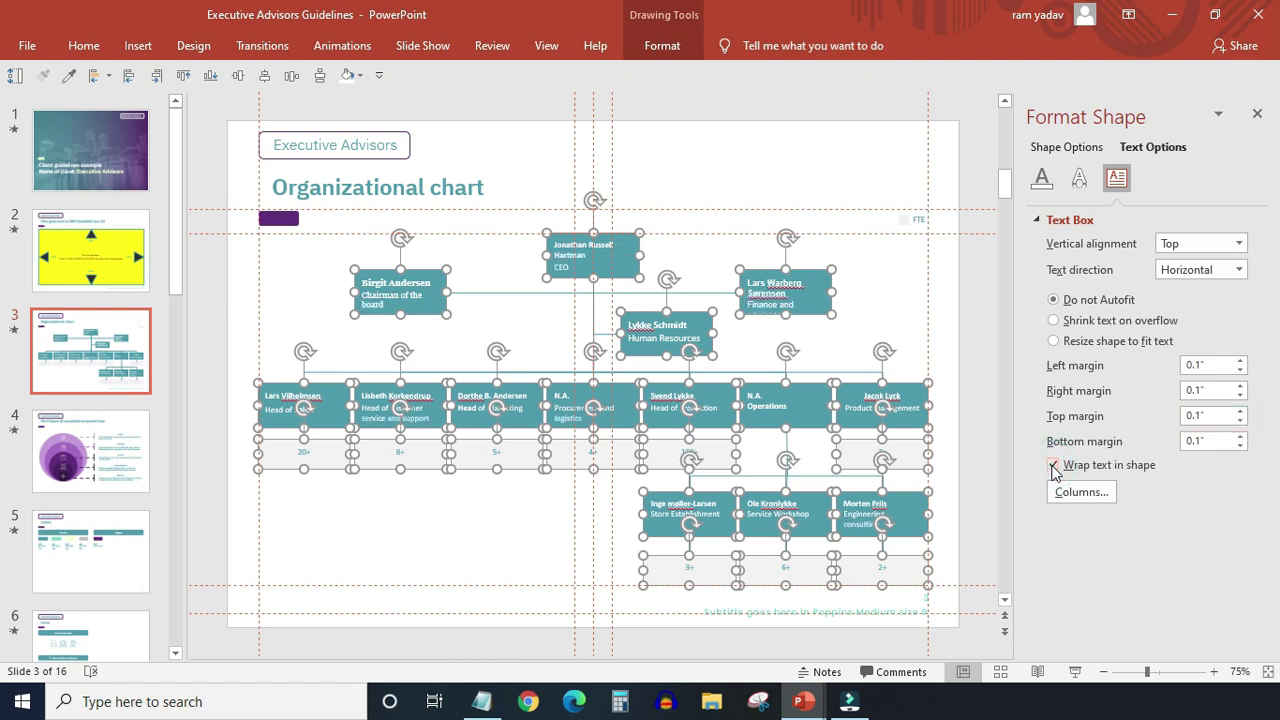
{"action": "left_click", "coordinate": [952, 418]}
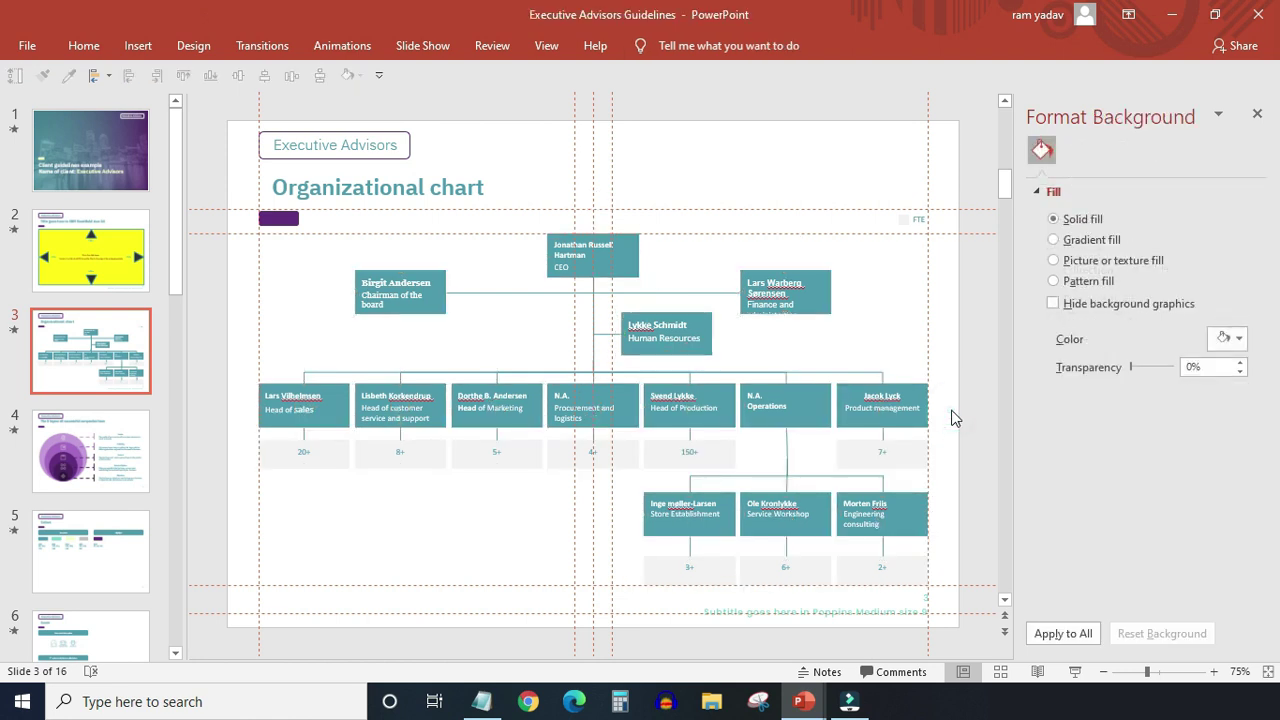
- Add a new slide and pin the full ribbon so editing commands stay visible
{"action": "key", "text": "ctrl+m"}
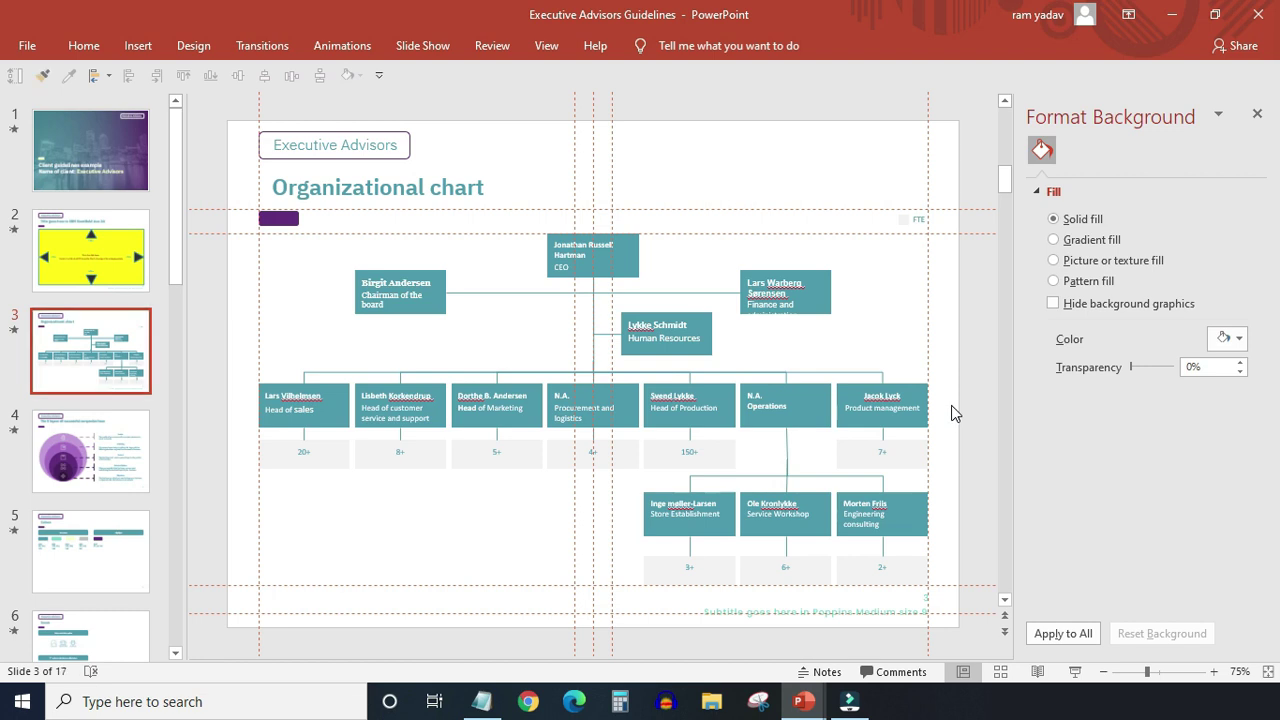
{"action": "left_click", "coordinate": [86, 48]}
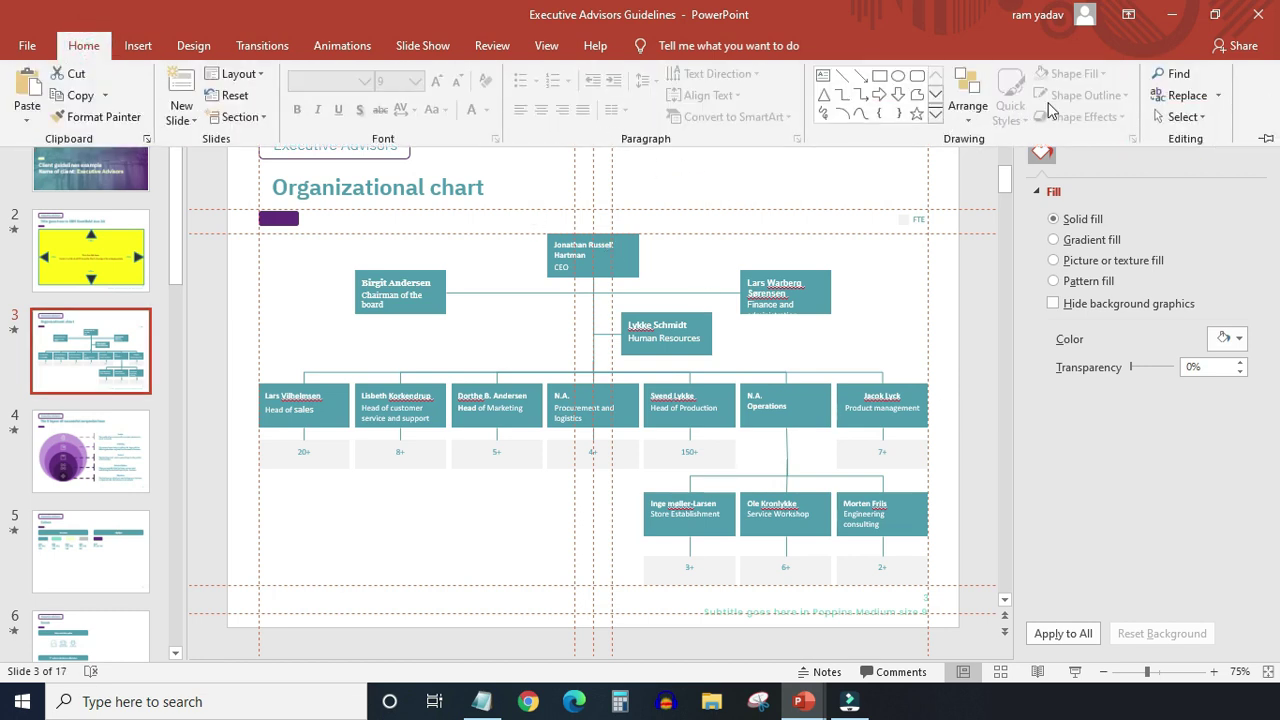
{"action": "left_click", "coordinate": [1264, 139]}
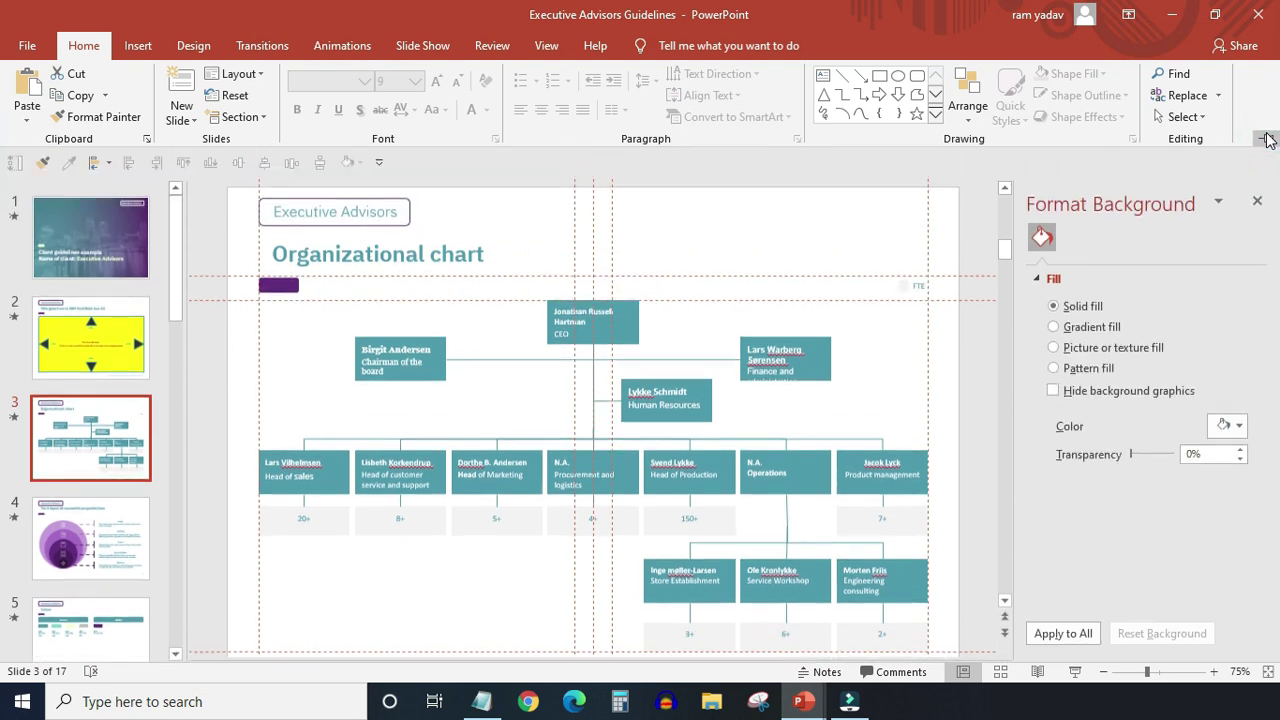
- Centre the CEO box text and set it in IBM Plex Sans Light
{"action": "left_click", "coordinate": [583, 312]}
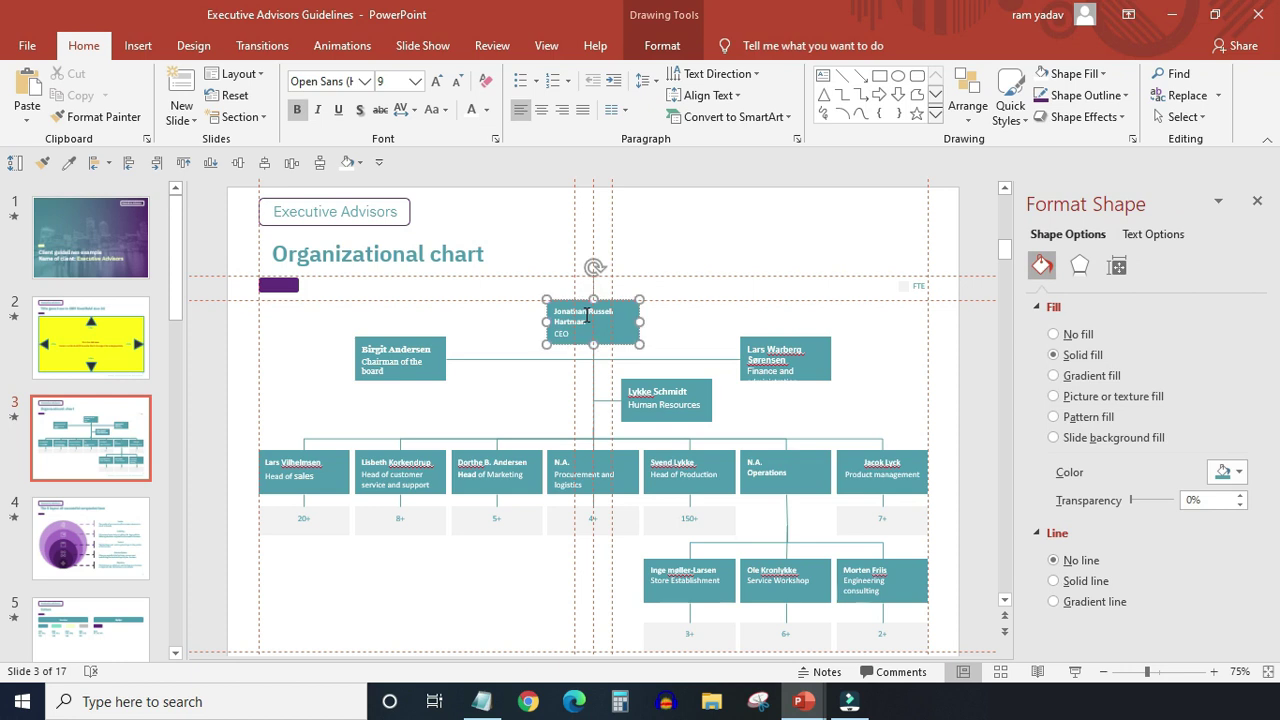
{"action": "key", "text": "ctrl+a"}
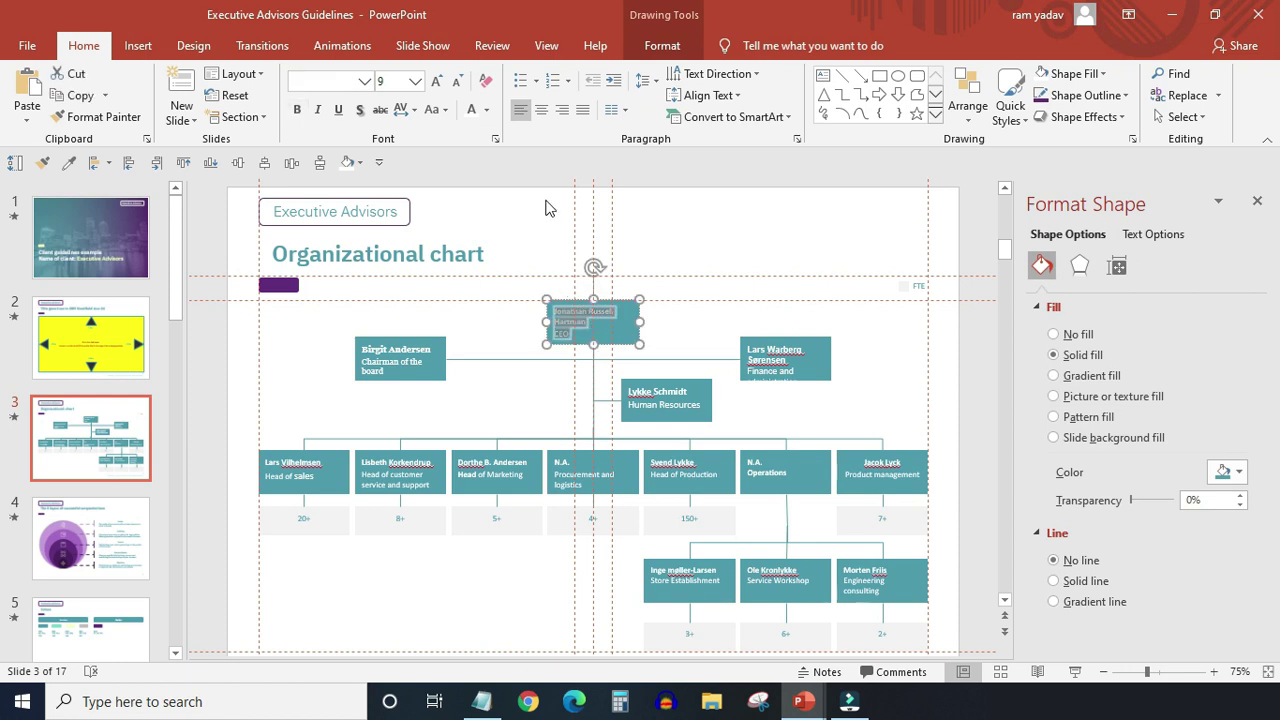
{"action": "left_click", "coordinate": [541, 110]}
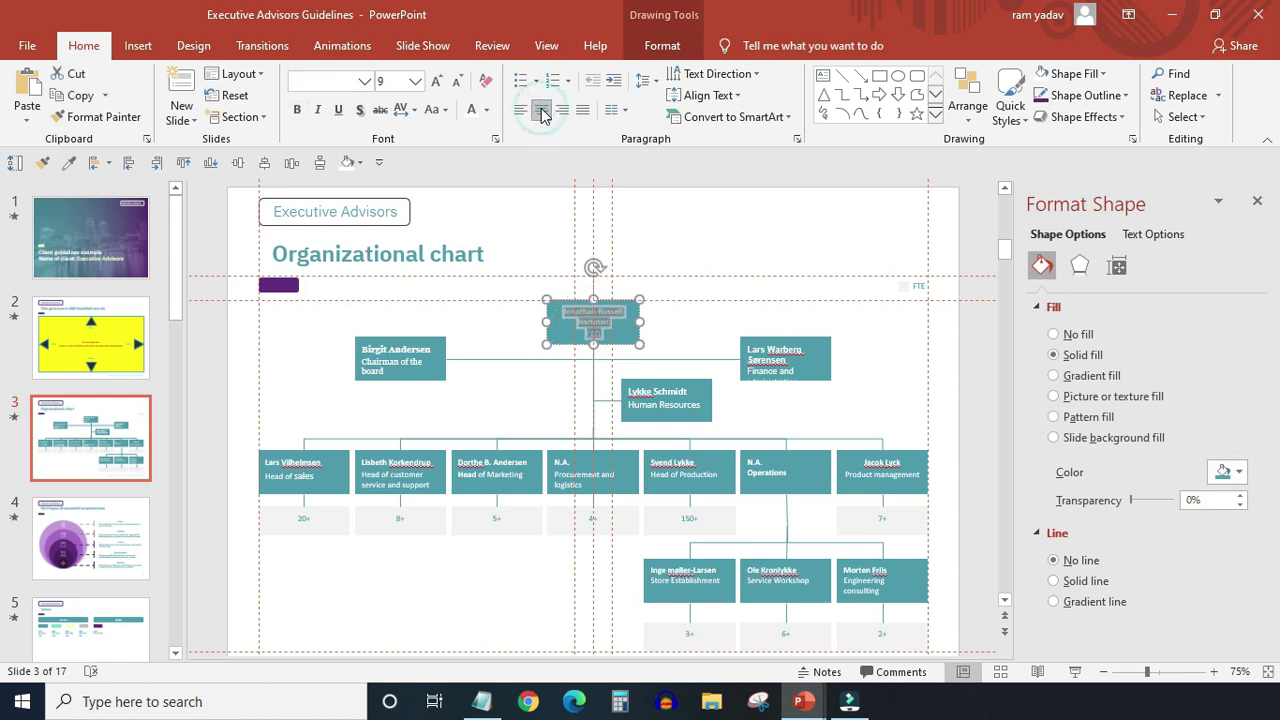
{"action": "left_click", "coordinate": [365, 81]}
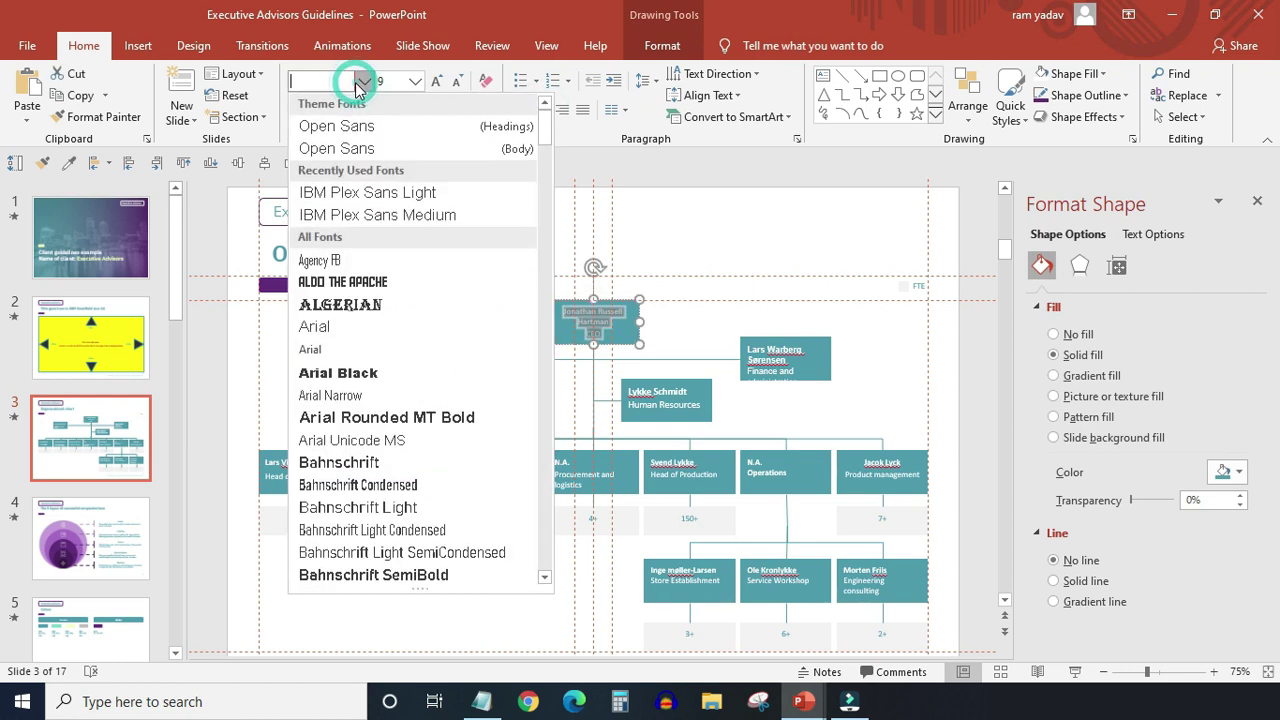
{"action": "left_click", "coordinate": [364, 193]}
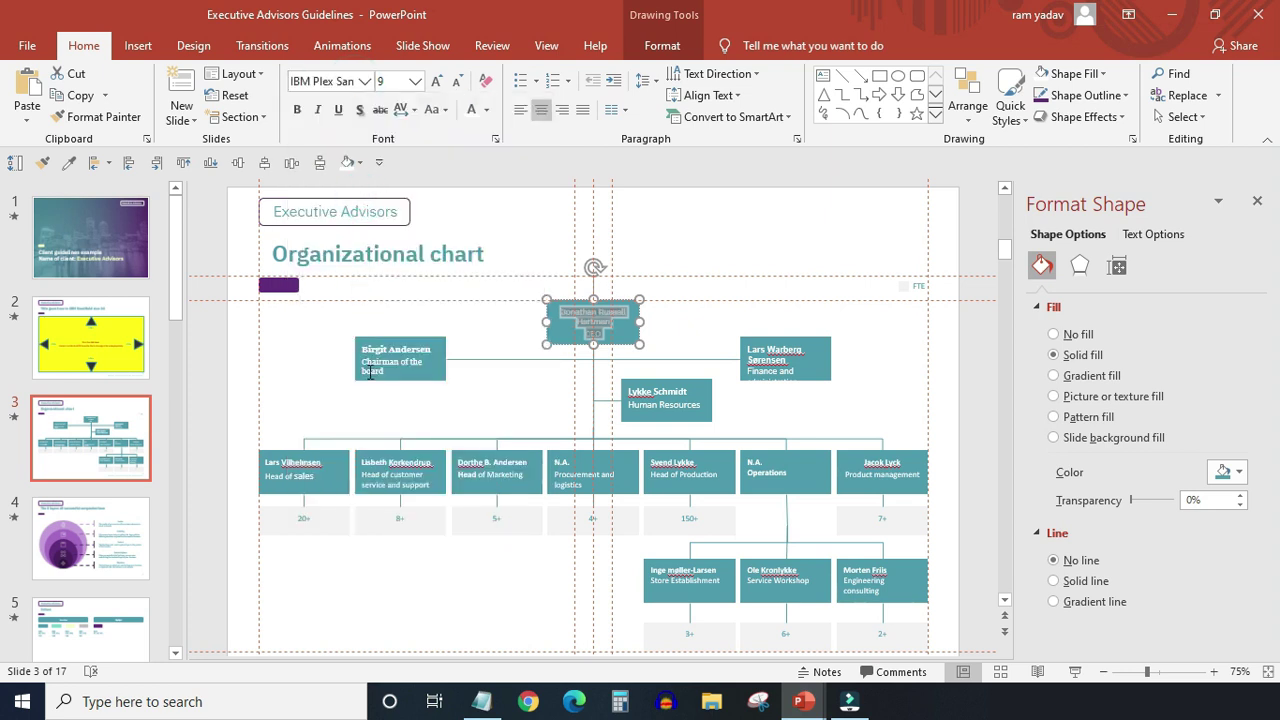
- Centre the chairman box text and set it in IBM Plex Sans Light
{"action": "left_click", "coordinate": [404, 349]}
{"action": "key", "text": "ctrl+a"}
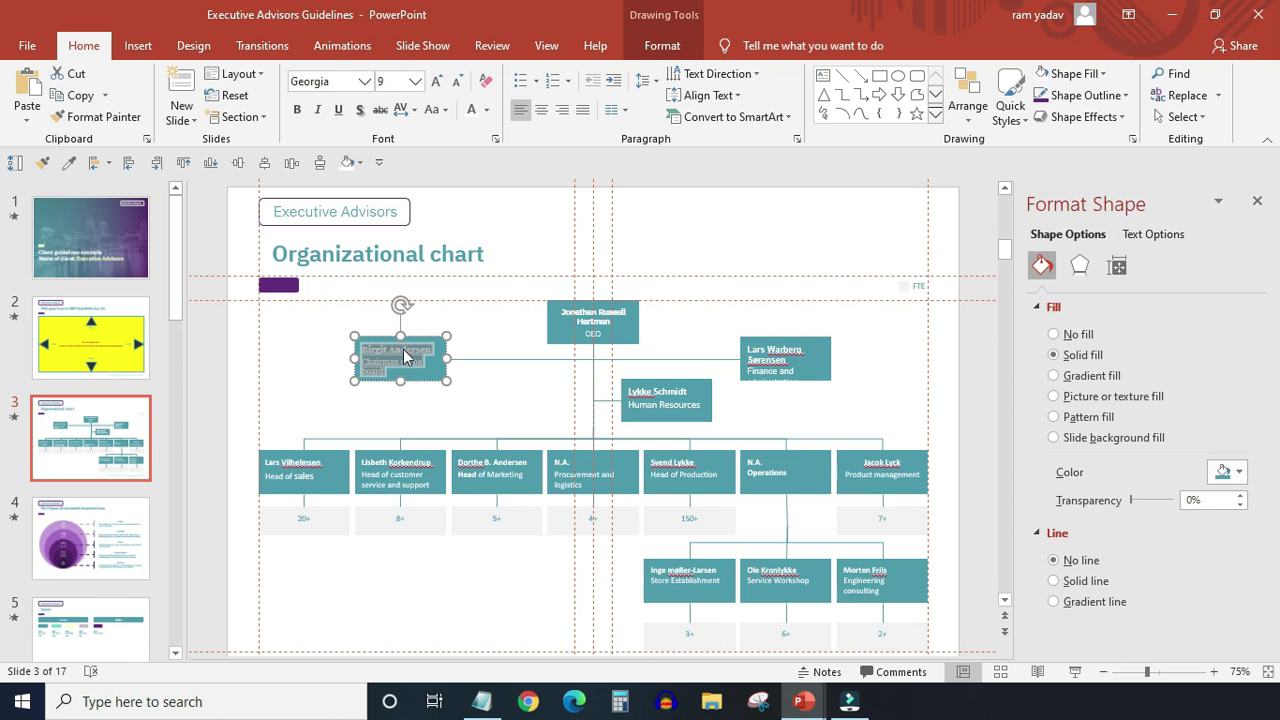
{"action": "left_click", "coordinate": [544, 113]}
{"action": "left_click", "coordinate": [365, 81]}
{"action": "type", "text": "IBM Plex San"}
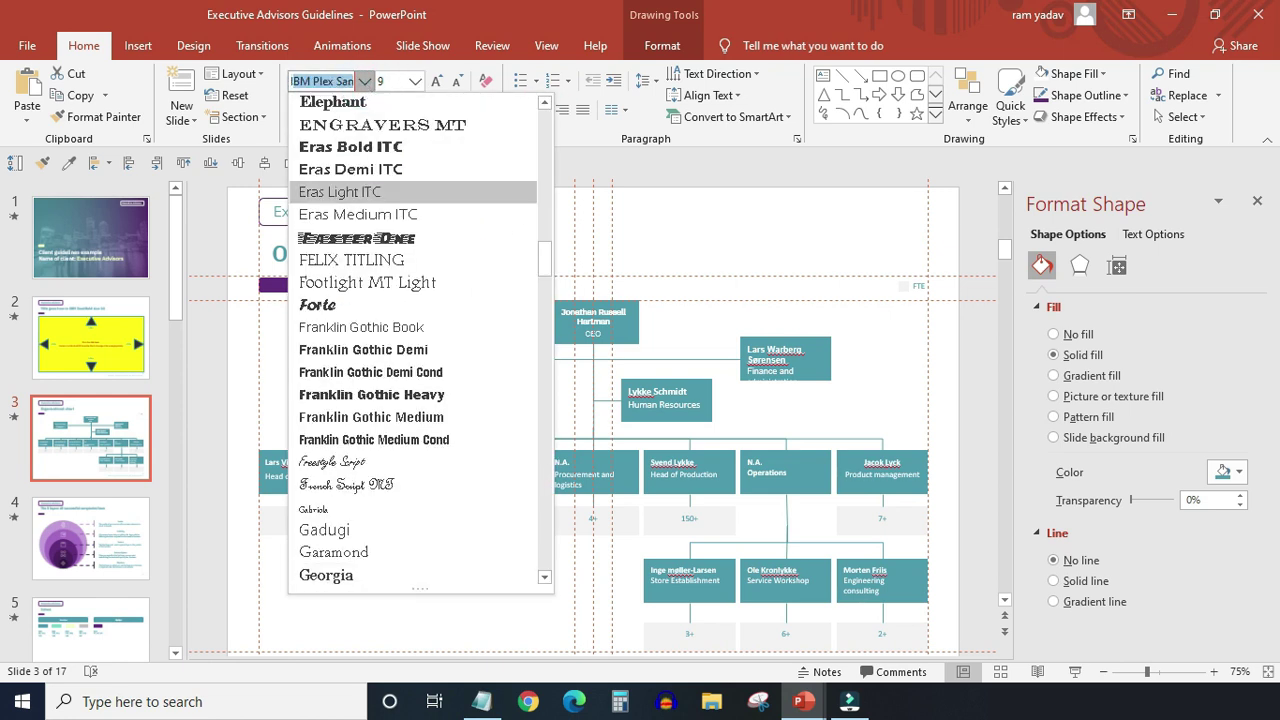
{"action": "left_click", "coordinate": [414, 126]}
- Set the finance box text in IBM Plex Sans Light
{"action": "left_click", "coordinate": [783, 352]}
{"action": "key", "text": "ctrl+a"}
{"action": "left_click", "coordinate": [366, 81]}
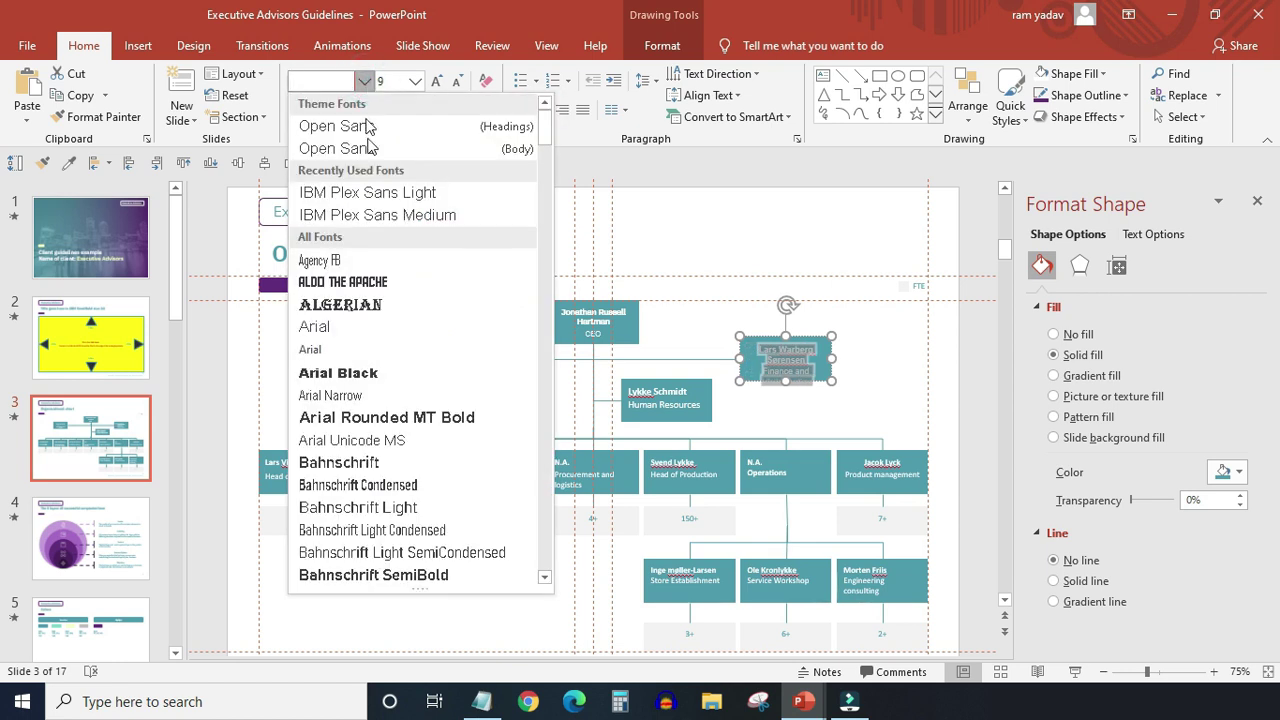
{"action": "left_click", "coordinate": [376, 196]}
- Set the HR box text in IBM Plex Sans Light at size 9
{"action": "left_click", "coordinate": [677, 388]}
{"action": "key", "text": "ctrl+a"}
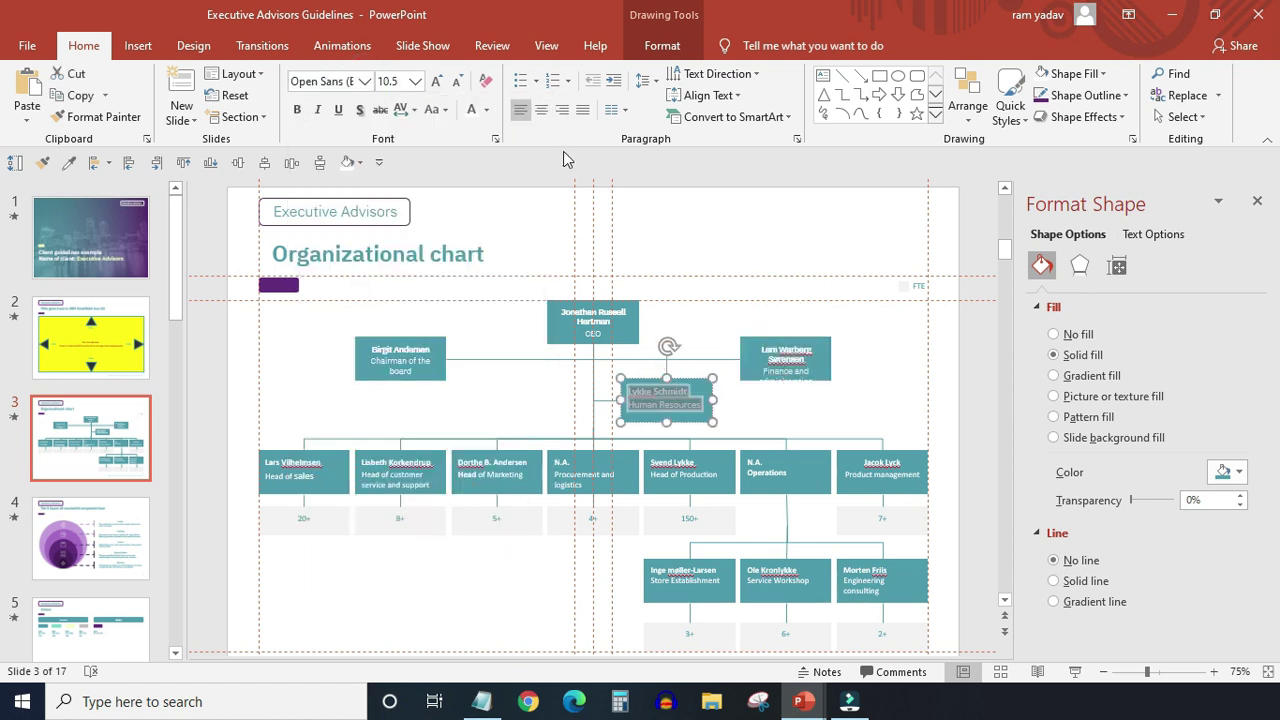
{"action": "left_click", "coordinate": [365, 81]}
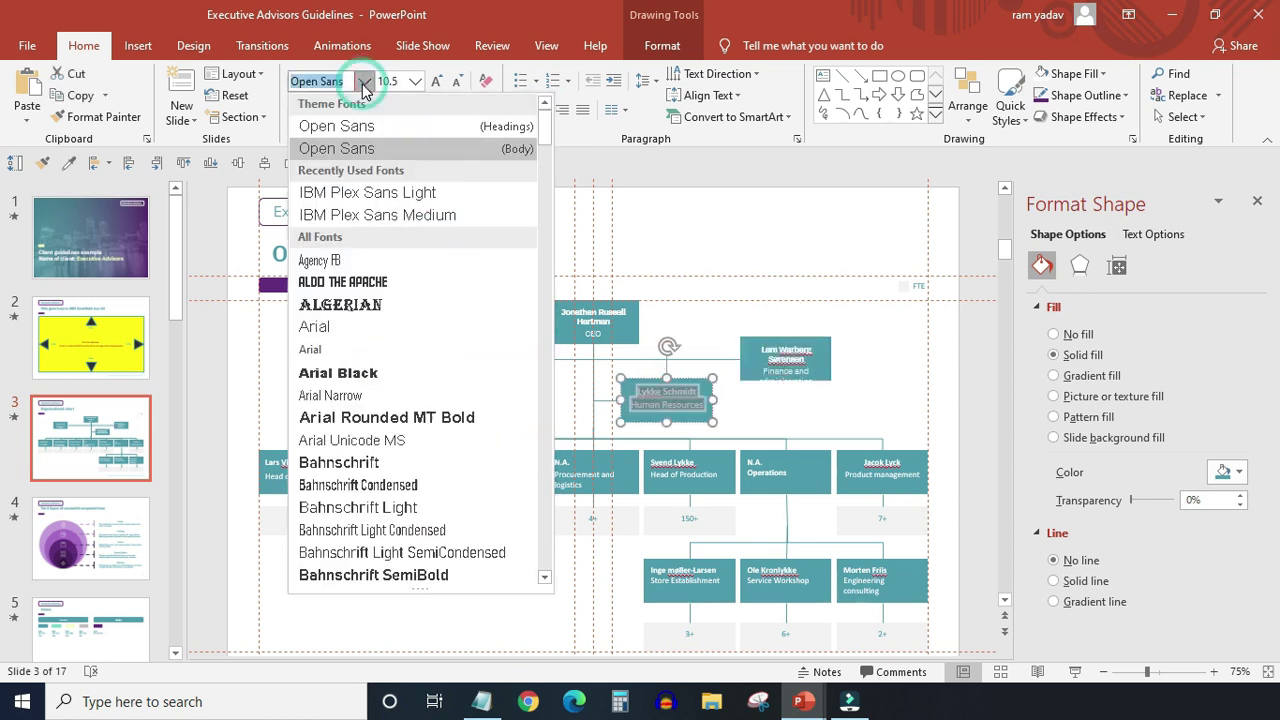
{"action": "left_click", "coordinate": [400, 192]}
{"action": "left_click", "coordinate": [415, 81]}
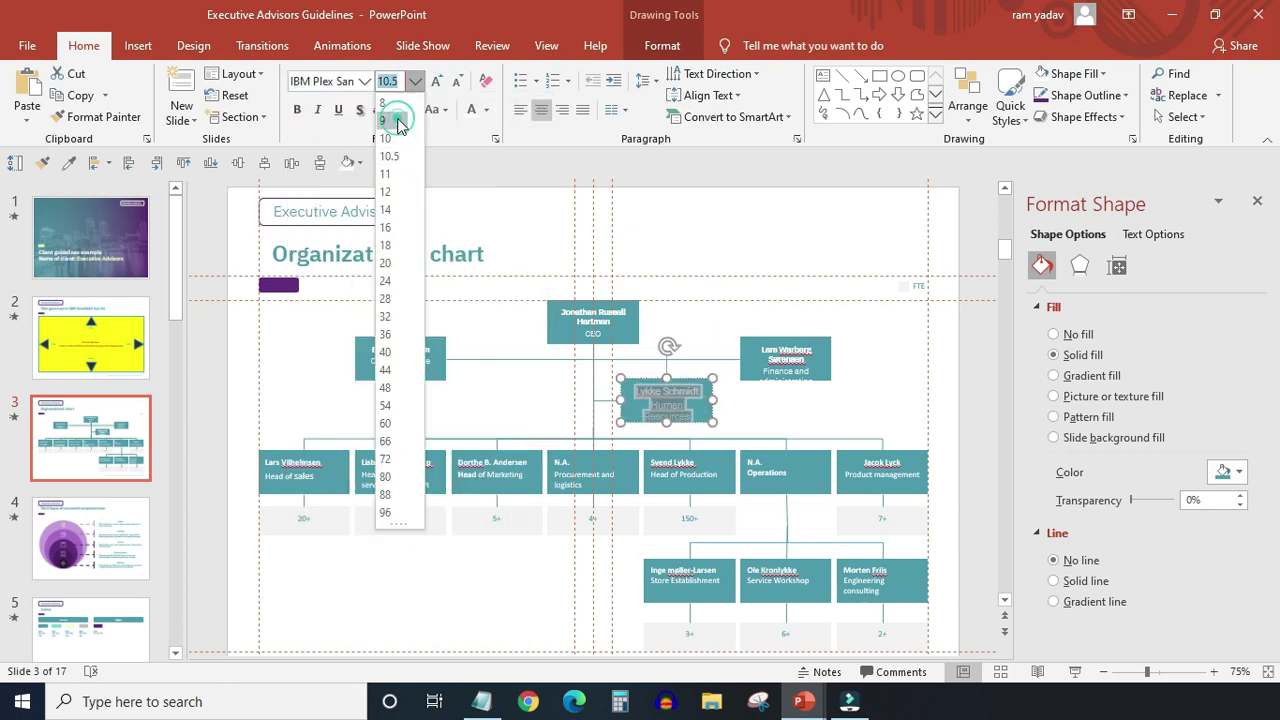
{"action": "left_click", "coordinate": [398, 122]}
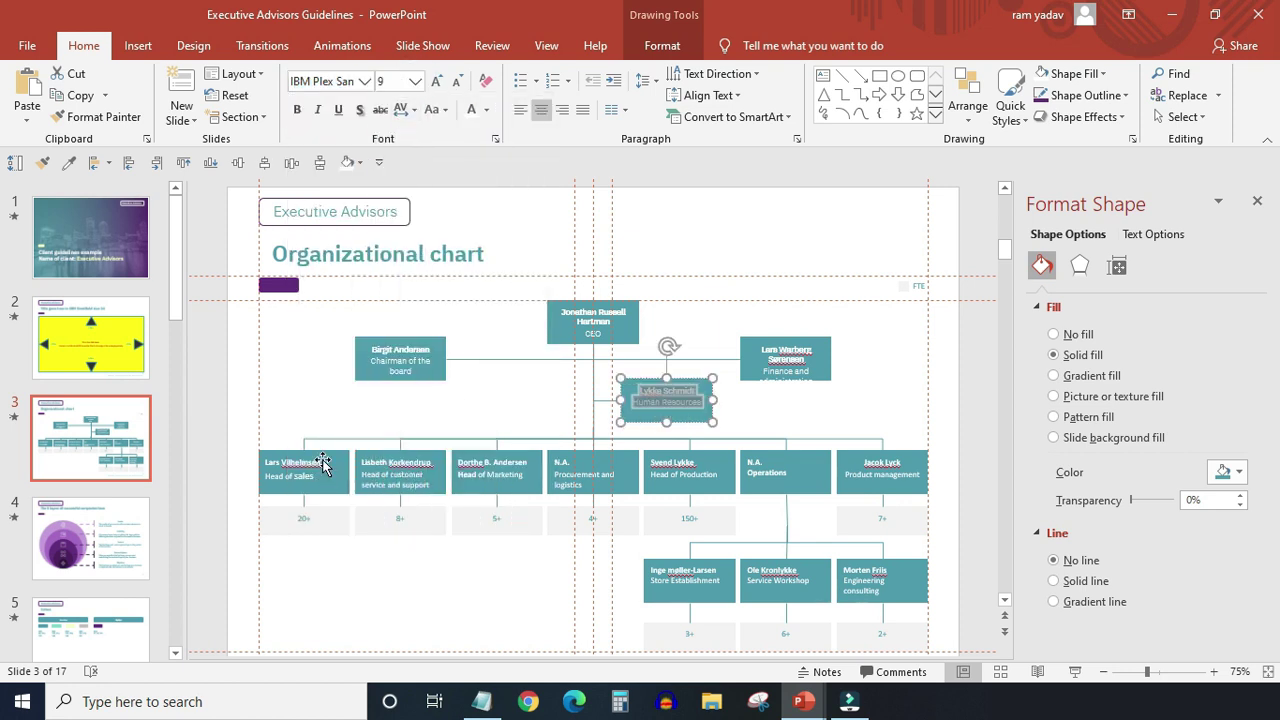
{"action": "left_click", "coordinate": [322, 464]}
{"action": "key", "text": "ctrl+a"}
- Apply IBM Plex Sans to the head of sales, customer service and marketing boxes
{"action": "left_click", "coordinate": [365, 81]}
{"action": "left_click", "coordinate": [398, 196]}
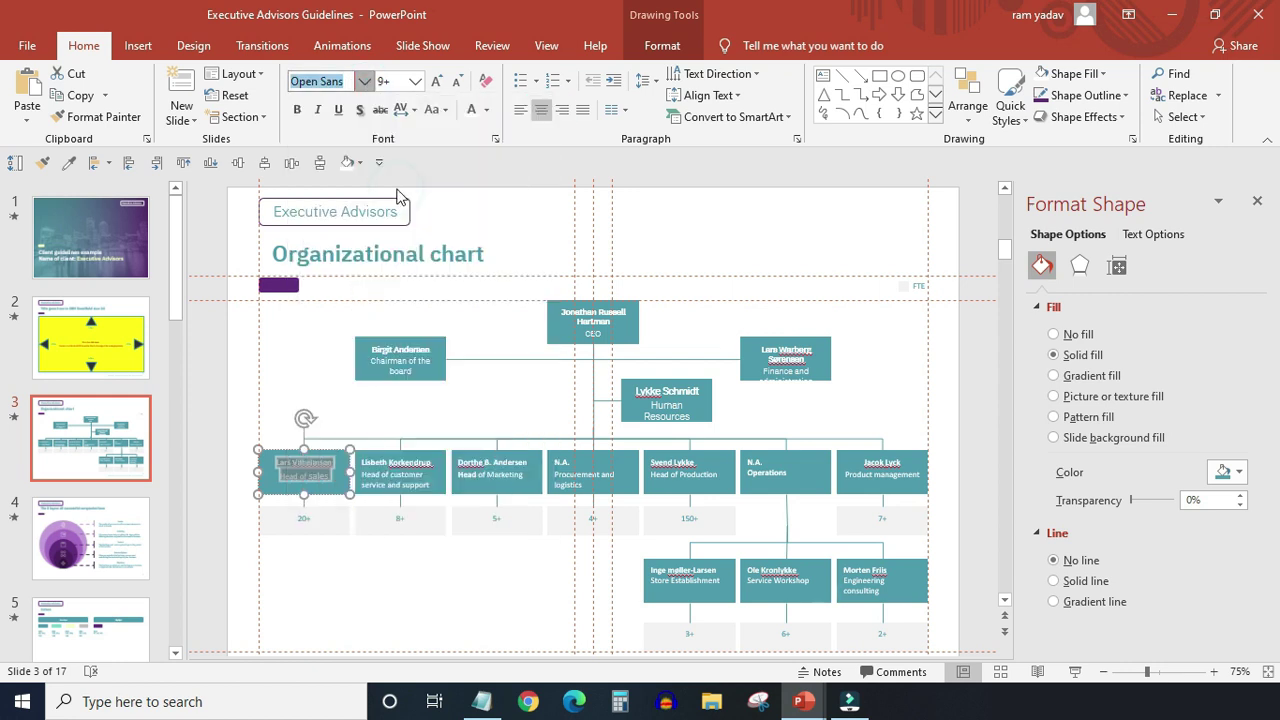
{"action": "left_click", "coordinate": [400, 468]}
{"action": "key", "text": "ctrl+a"}
{"action": "left_click", "coordinate": [365, 81]}
{"action": "left_click", "coordinate": [367, 195]}
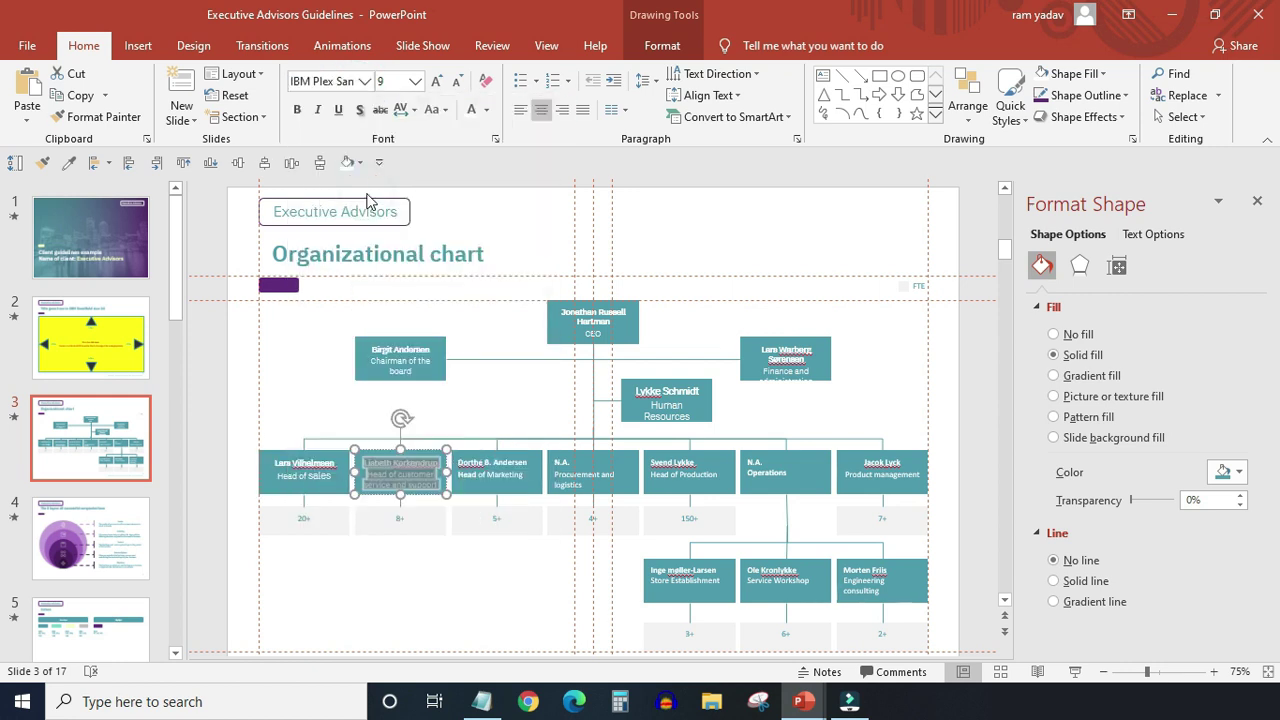
{"action": "left_click", "coordinate": [497, 467]}
{"action": "key", "text": "ctrl+a"}
{"action": "left_click", "coordinate": [365, 81]}
{"action": "left_click", "coordinate": [400, 195]}
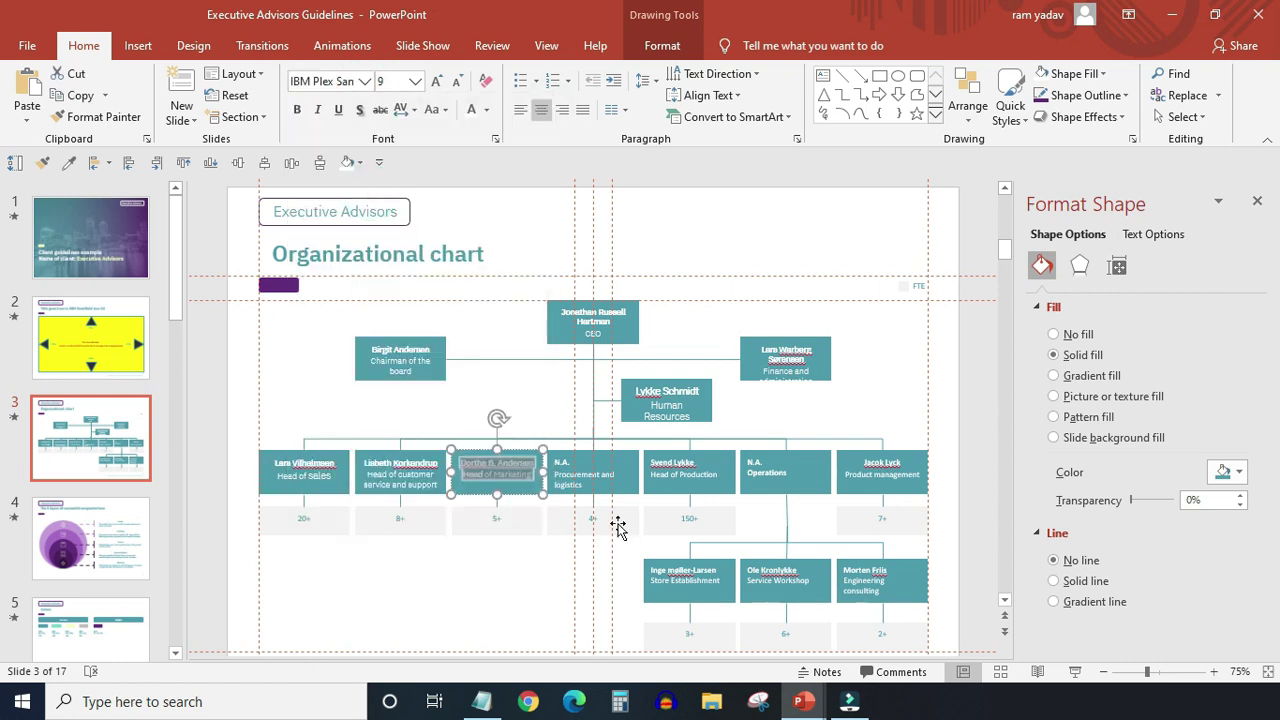
- Apply IBM Plex Sans to the procurement and logistics, head of production and operations boxes
{"action": "left_click", "coordinate": [592, 470]}
{"action": "key", "text": "ctrl+a"}
{"action": "left_click", "coordinate": [365, 81]}
{"action": "left_click", "coordinate": [400, 195]}
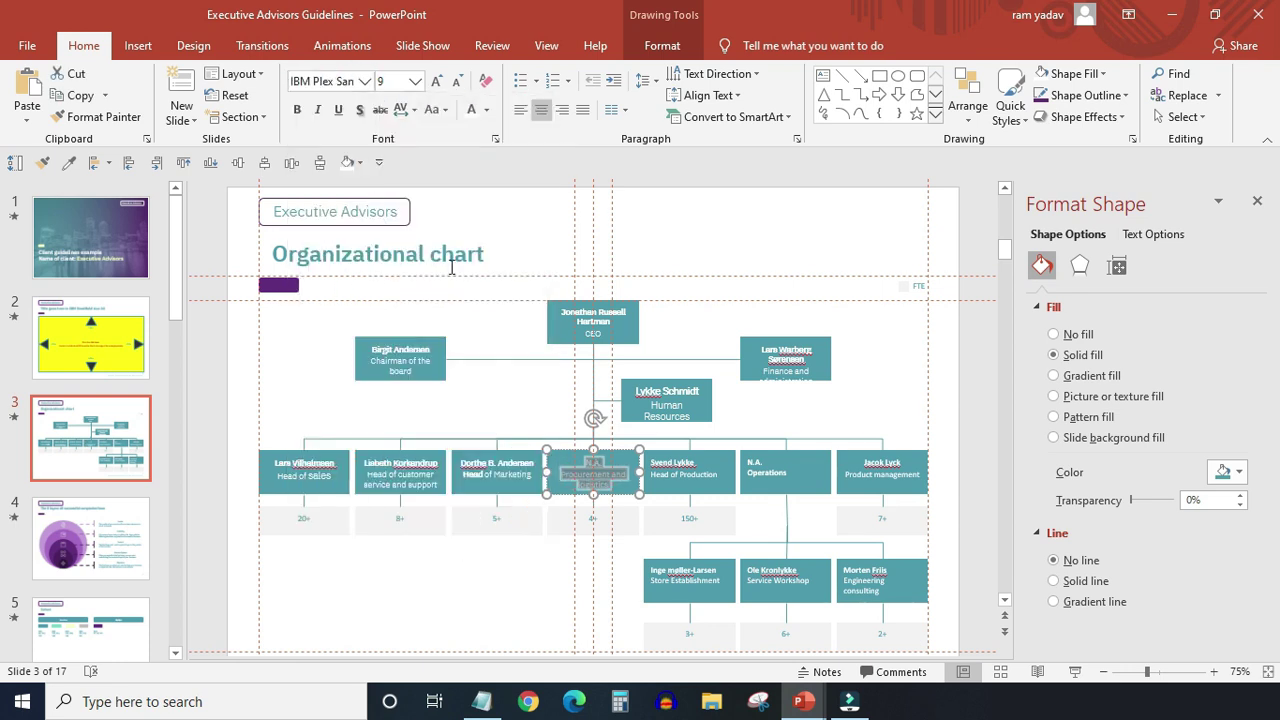
{"action": "left_click", "coordinate": [690, 470]}
{"action": "key", "text": "ctrl+a"}
{"action": "left_click", "coordinate": [365, 81]}
{"action": "left_click", "coordinate": [400, 195]}
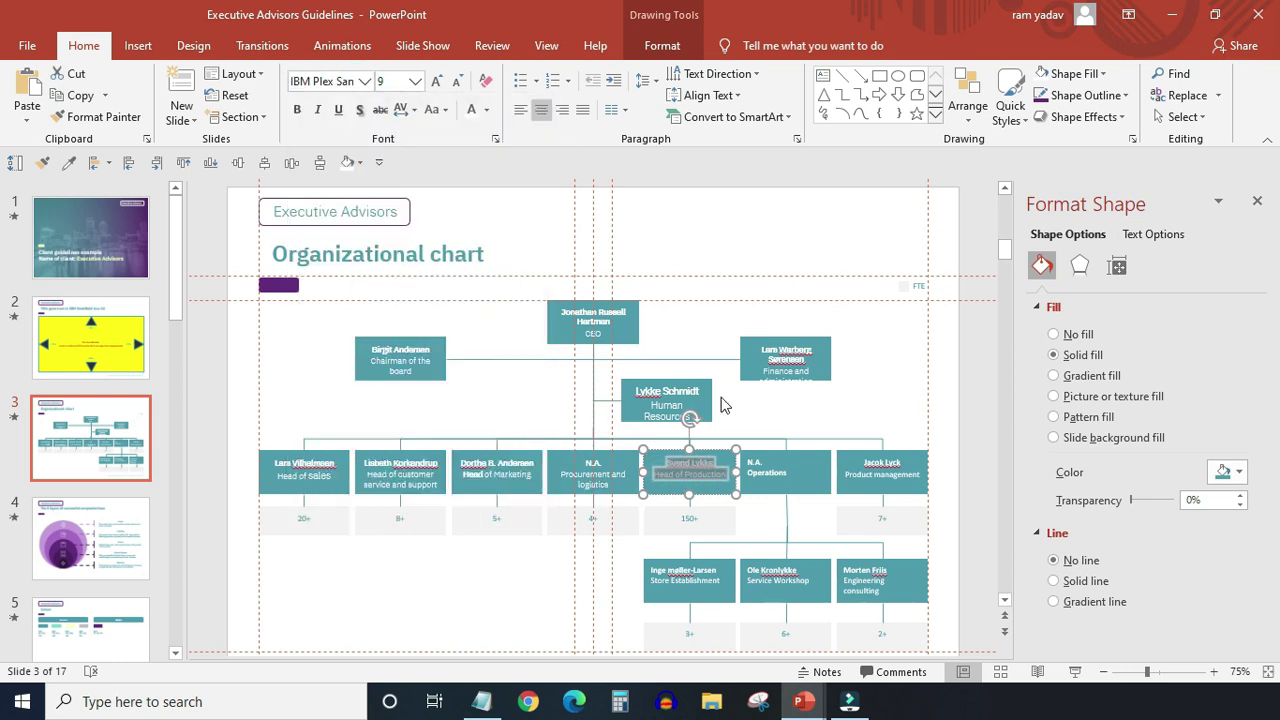
{"action": "left_click", "coordinate": [768, 478]}
{"action": "key", "text": "ctrl+a"}
{"action": "left_click", "coordinate": [365, 81]}
{"action": "left_click", "coordinate": [380, 195]}
- Apply IBM Plex Sans to the product management and store establishment boxes
{"action": "key", "text": "Tab"}
{"action": "left_click", "coordinate": [365, 81]}
{"action": "left_click", "coordinate": [390, 198]}
{"action": "left_click", "coordinate": [681, 575]}
{"action": "key", "text": "ctrl+a"}
{"action": "left_click", "coordinate": [415, 81]}
{"action": "left_click", "coordinate": [390, 195]}
- Apply IBM Plex Sans to the service workshop and engineering consulting boxes
{"action": "left_click", "coordinate": [790, 582]}
{"action": "key", "text": "ctrl+a"}
{"action": "left_click", "coordinate": [370, 81]}
{"action": "left_click", "coordinate": [380, 198]}
{"action": "left_click", "coordinate": [870, 570]}
{"action": "key", "text": "ctrl+a"}
{"action": "left_click", "coordinate": [365, 81]}
{"action": "left_click", "coordinate": [380, 196]}
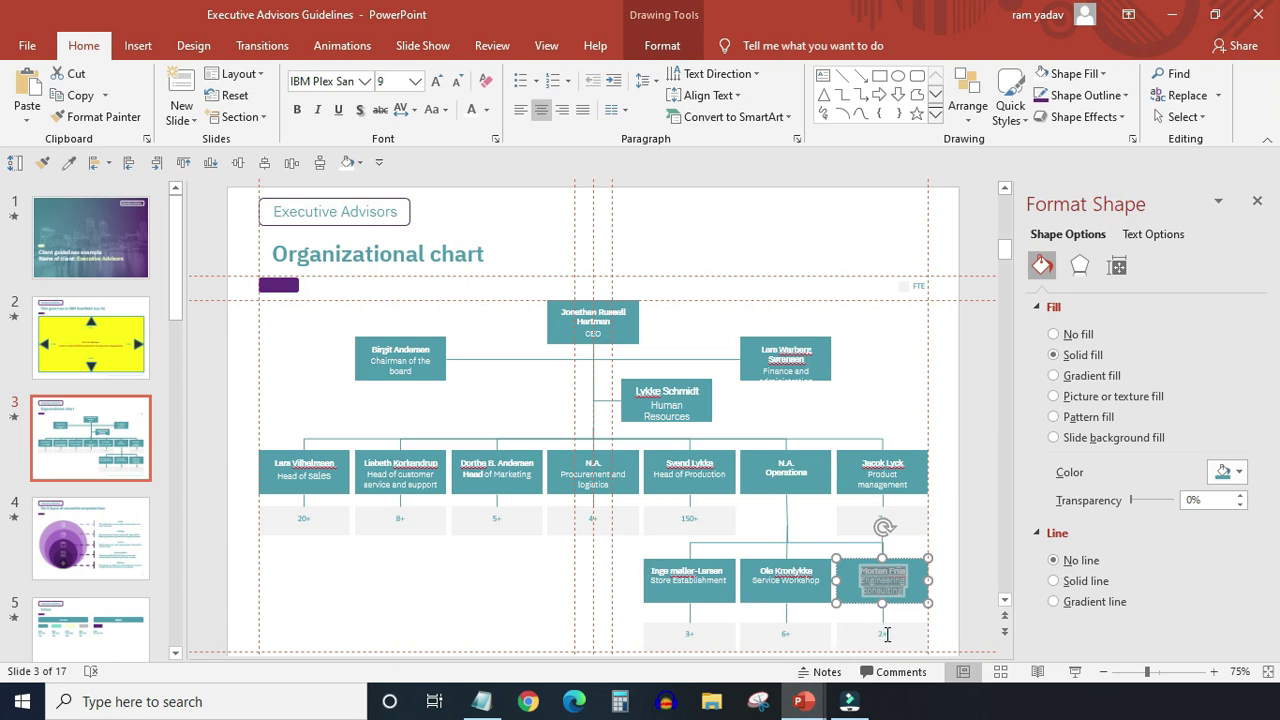
- Set the 2+ headcount label text to IBM Plex Sans Light
{"action": "left_click", "coordinate": [887, 634]}
{"action": "double_click", "coordinate": [887, 634]}
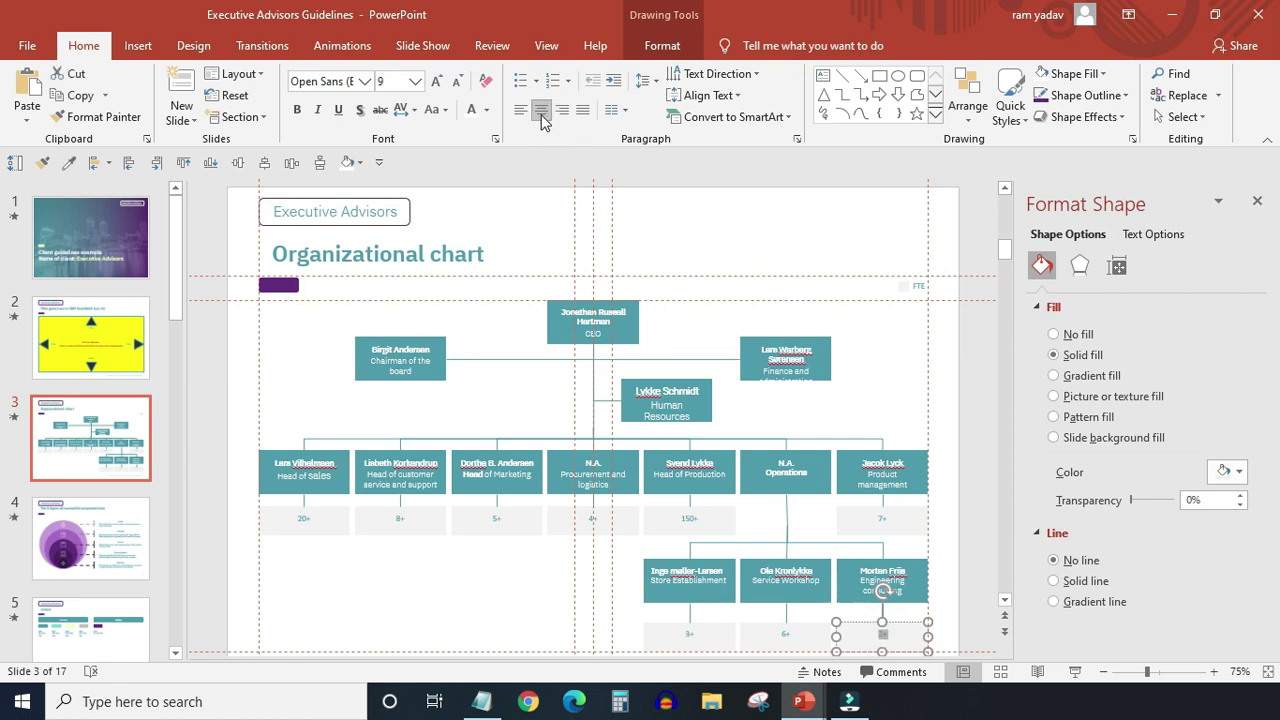
{"action": "left_click", "coordinate": [365, 81]}
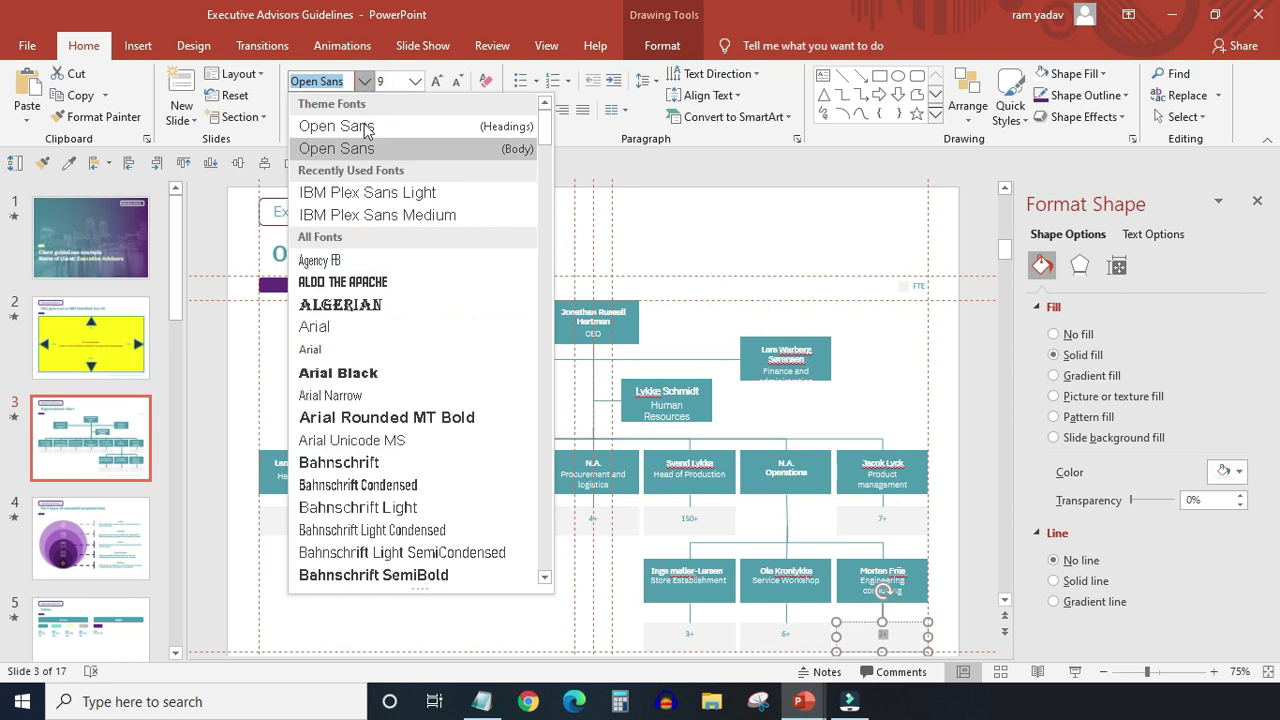
{"action": "left_click", "coordinate": [368, 194]}
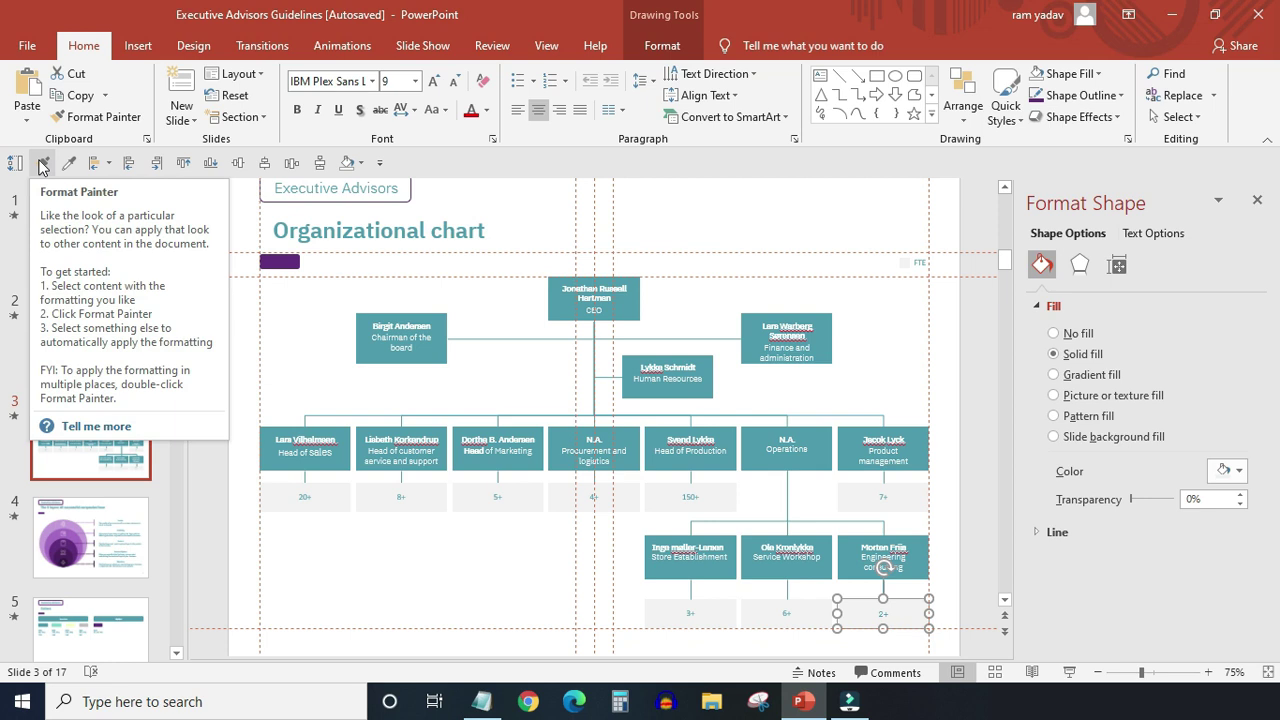
- Copy the 2+ label's formatting onto the 6+, 3+, 7+, 150+, 4+, 5+, 8+ and 20+ labels with Format Painter
{"action": "left_click", "coordinate": [42, 163]}
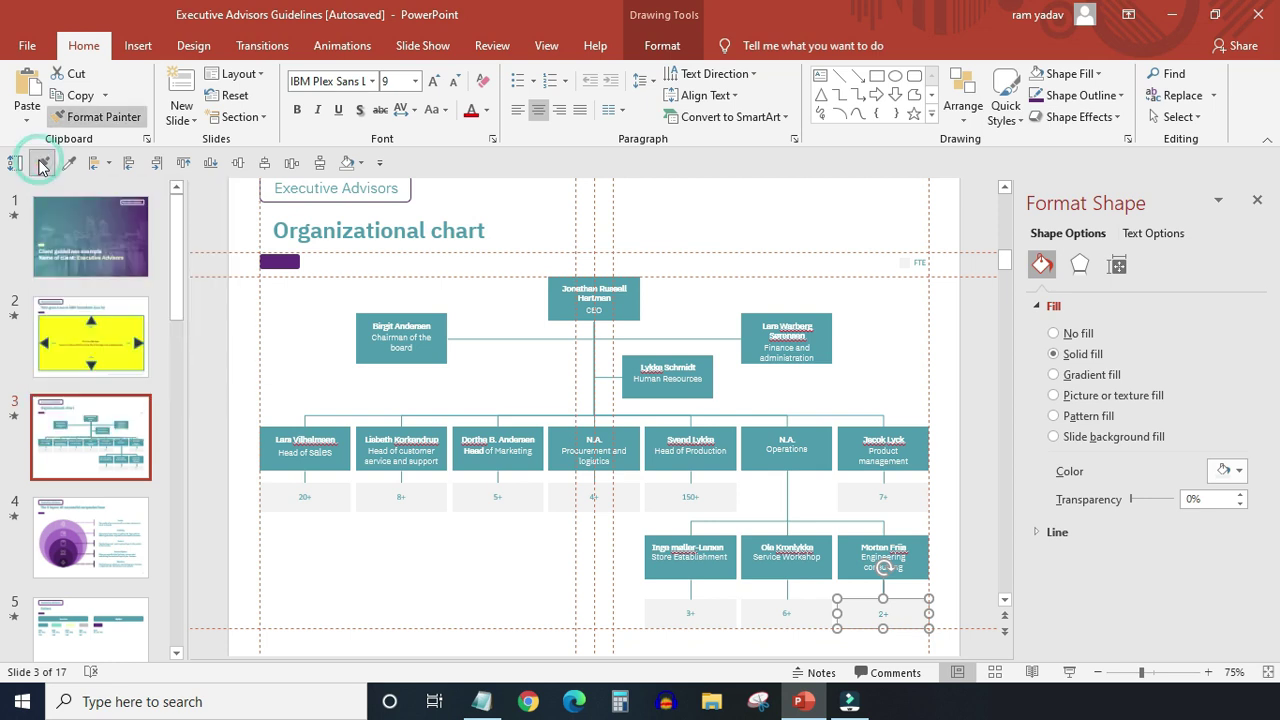
{"action": "left_click", "coordinate": [800, 618]}
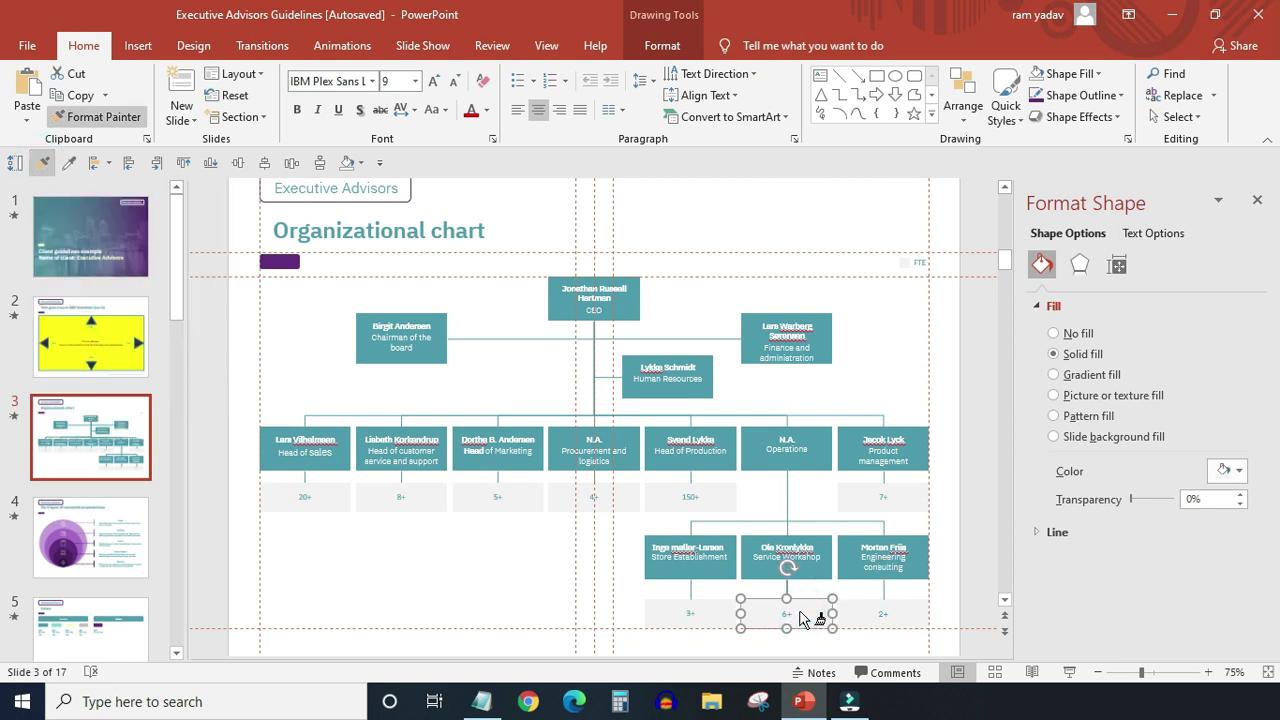
{"action": "left_click", "coordinate": [712, 618]}
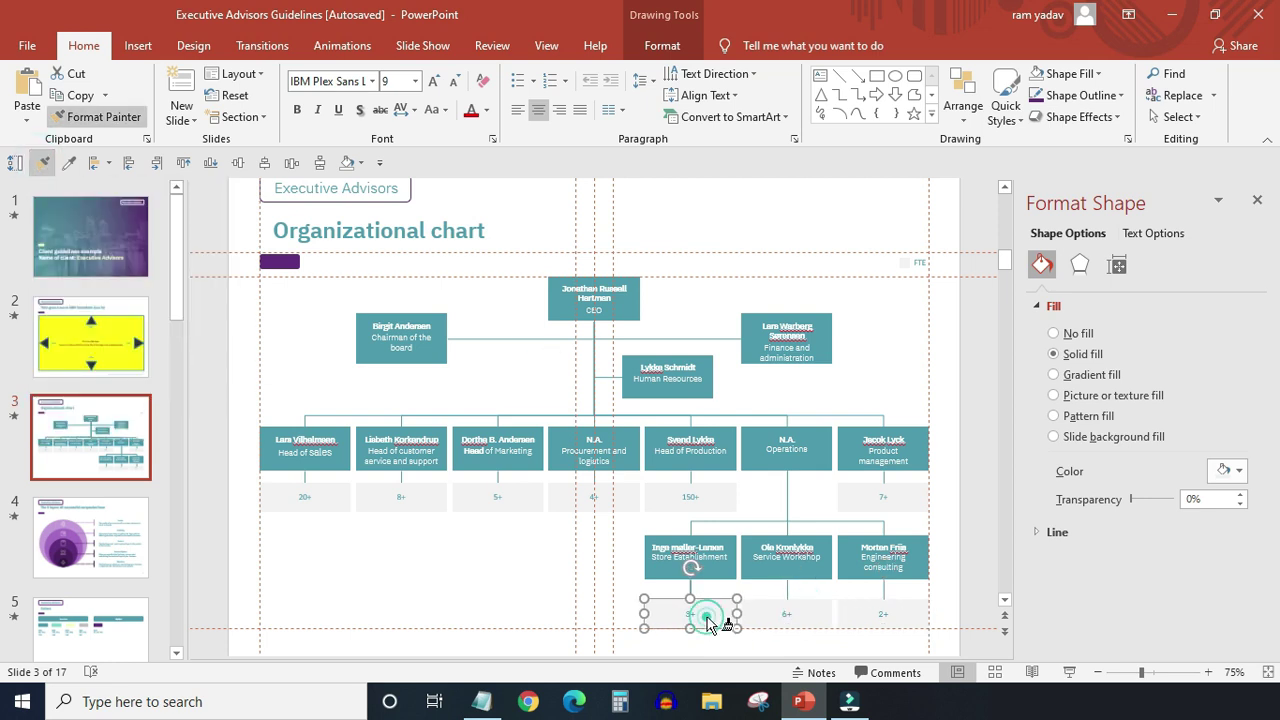
{"action": "left_click", "coordinate": [902, 500]}
{"action": "left_click", "coordinate": [706, 507]}
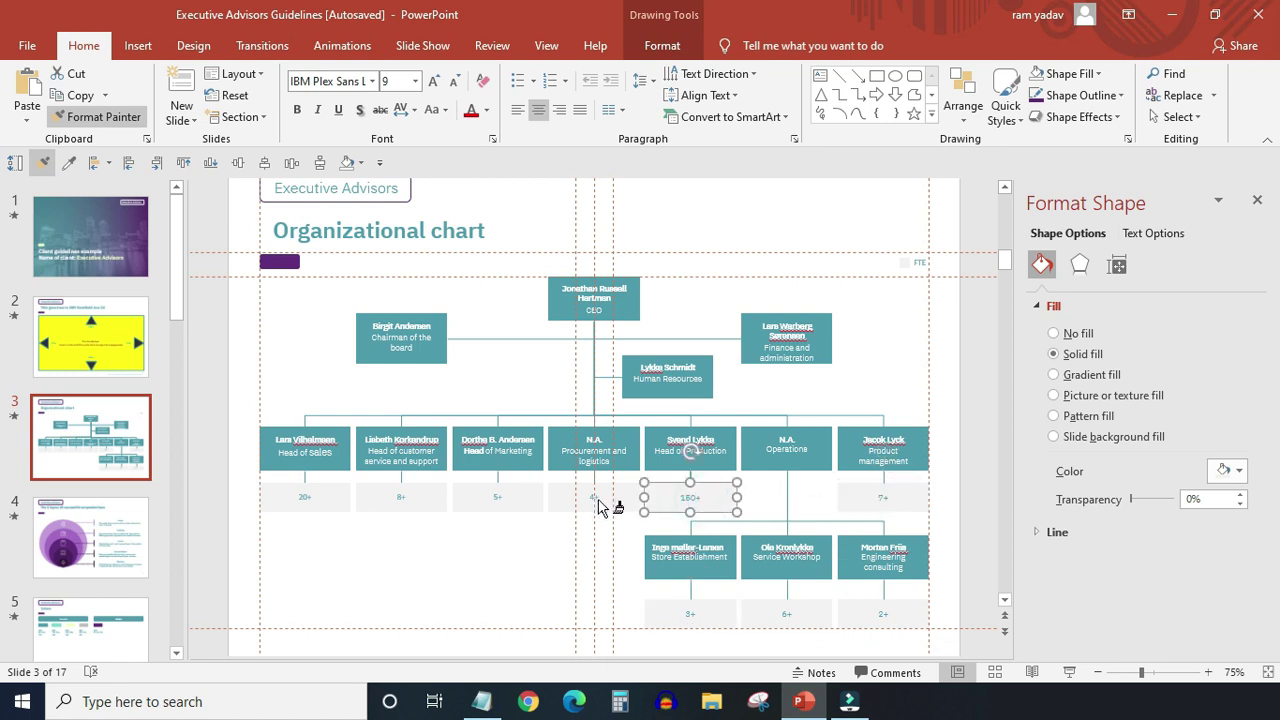
{"action": "left_click", "coordinate": [602, 505]}
{"action": "left_click", "coordinate": [522, 505]}
{"action": "left_click", "coordinate": [412, 505]}
{"action": "left_click", "coordinate": [318, 502]}
{"action": "left_click", "coordinate": [352, 577]}
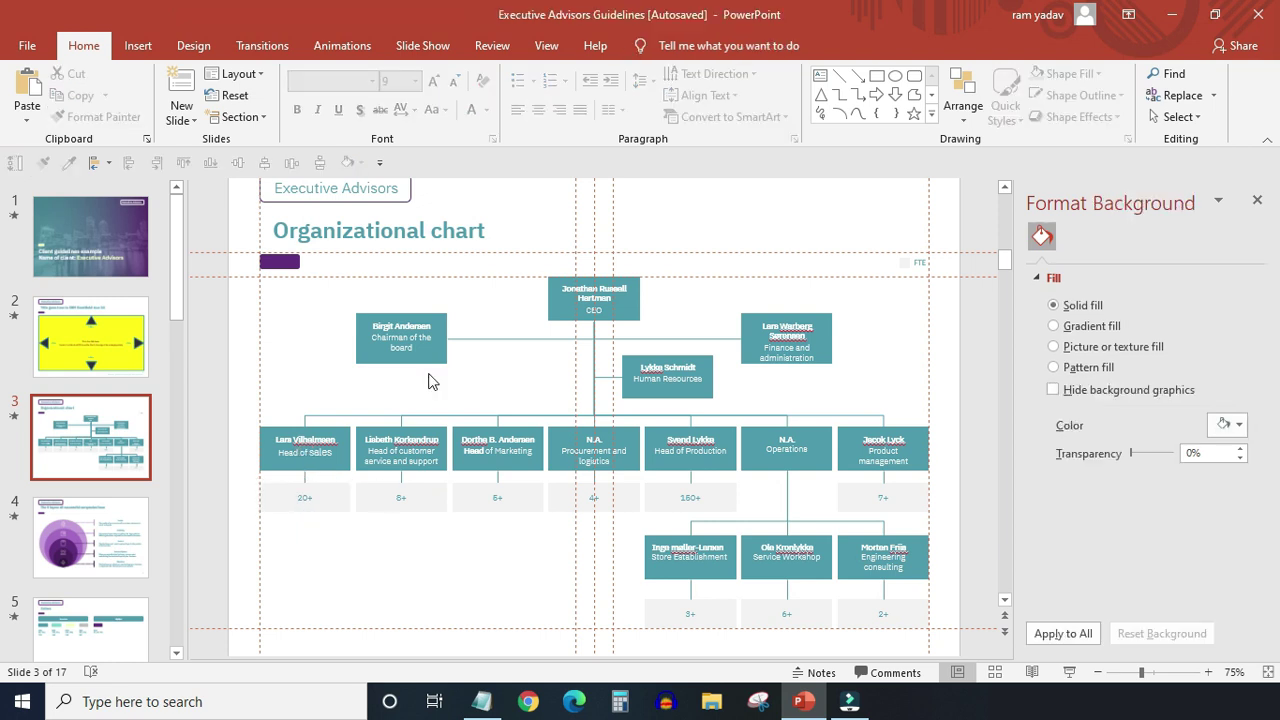
{"action": "left_click", "coordinate": [546, 47]}
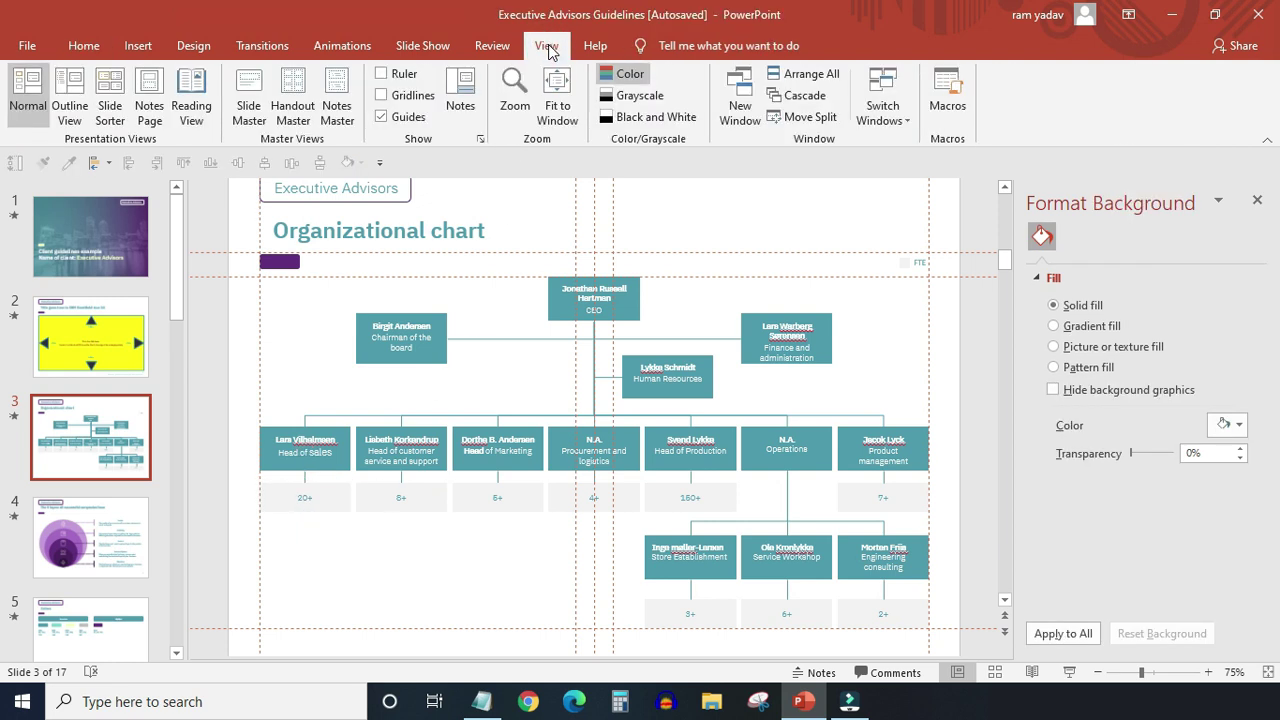
- Turn off Guides on the View tab to hide the dashed alignment lines
{"action": "left_click", "coordinate": [381, 116]}
{"action": "left_click_drag", "start_coordinate": [1006, 266], "coordinate": [1007, 262]}
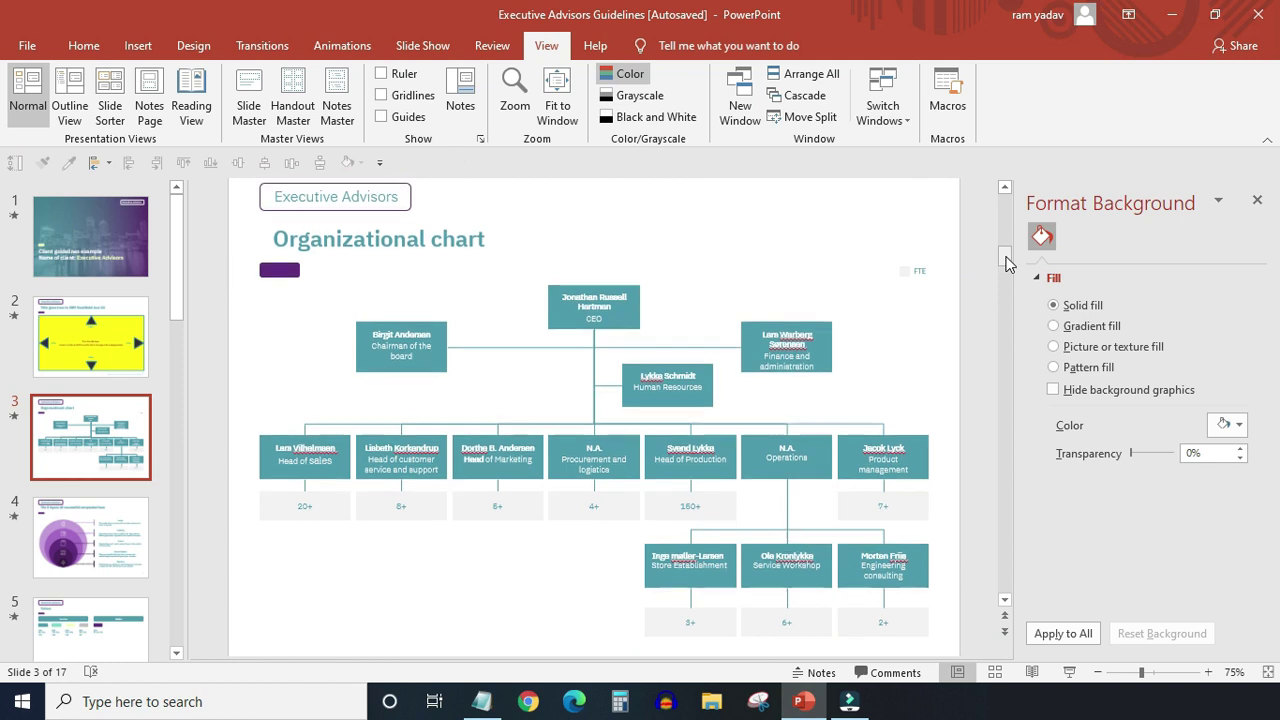